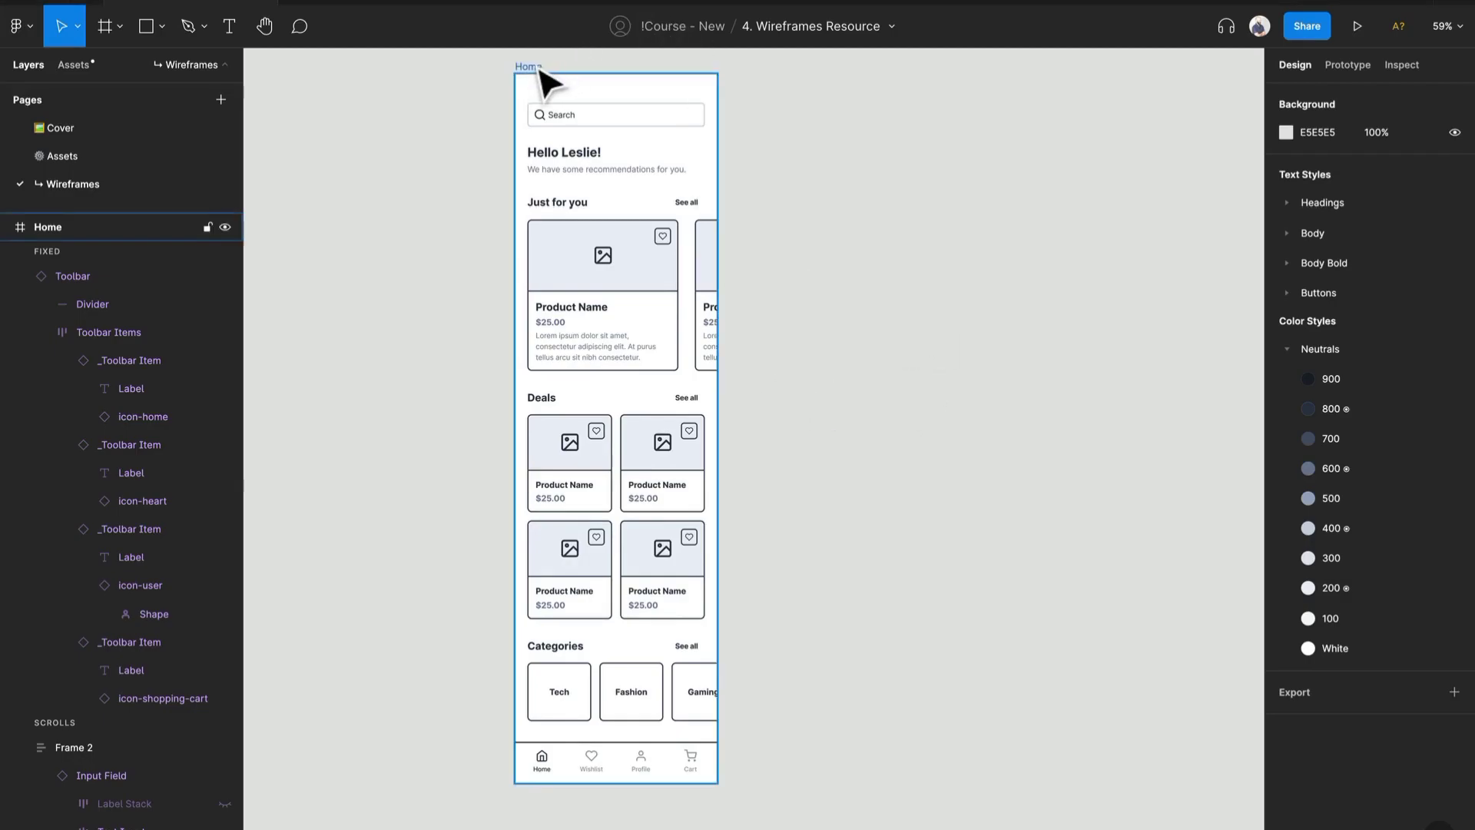
- Duplicate the Home frame beside the original and rename the copy Cart
drag(534, 65, 784, 75)
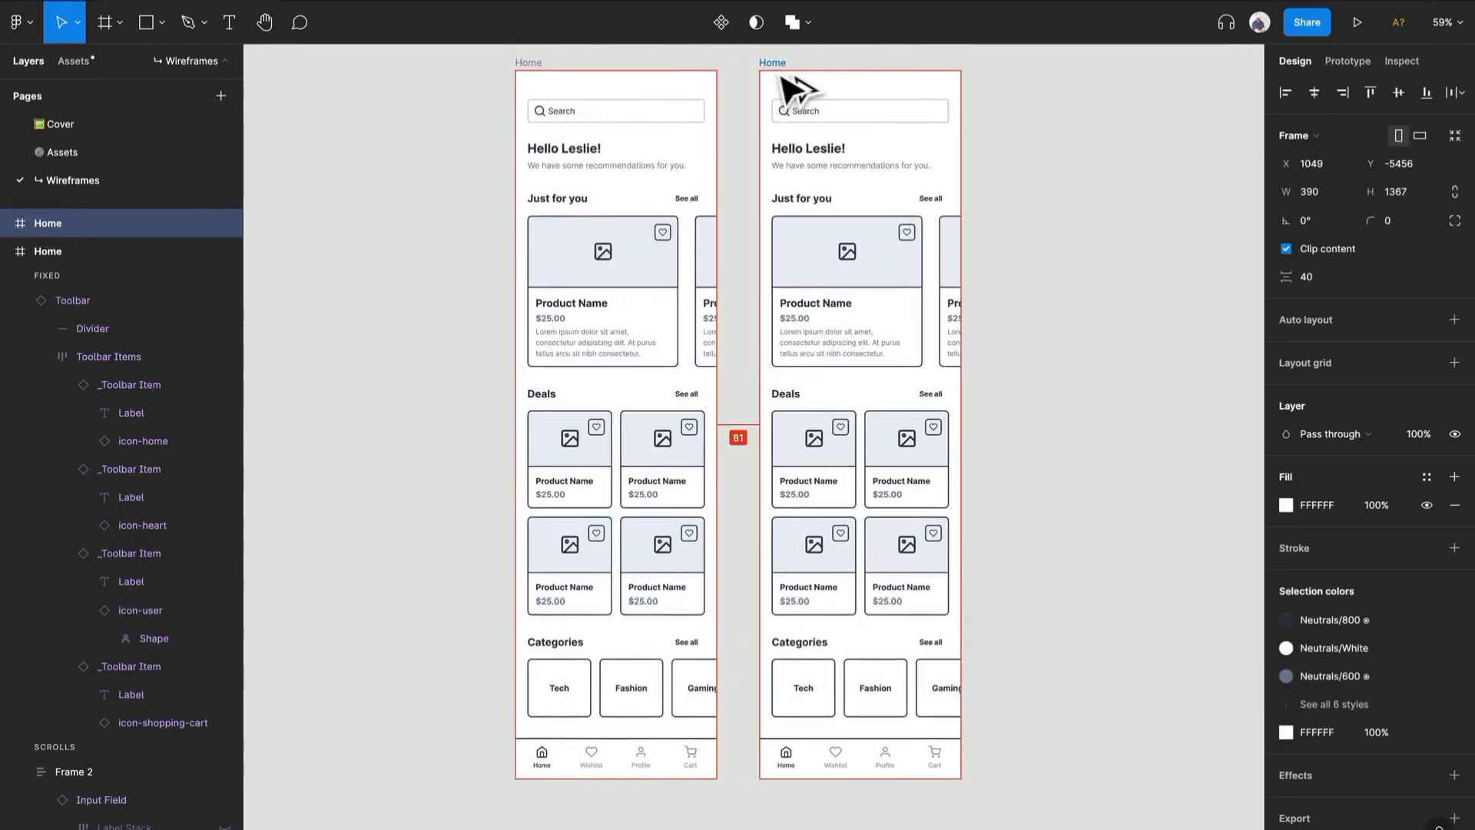
key(super+r)
text(Car)
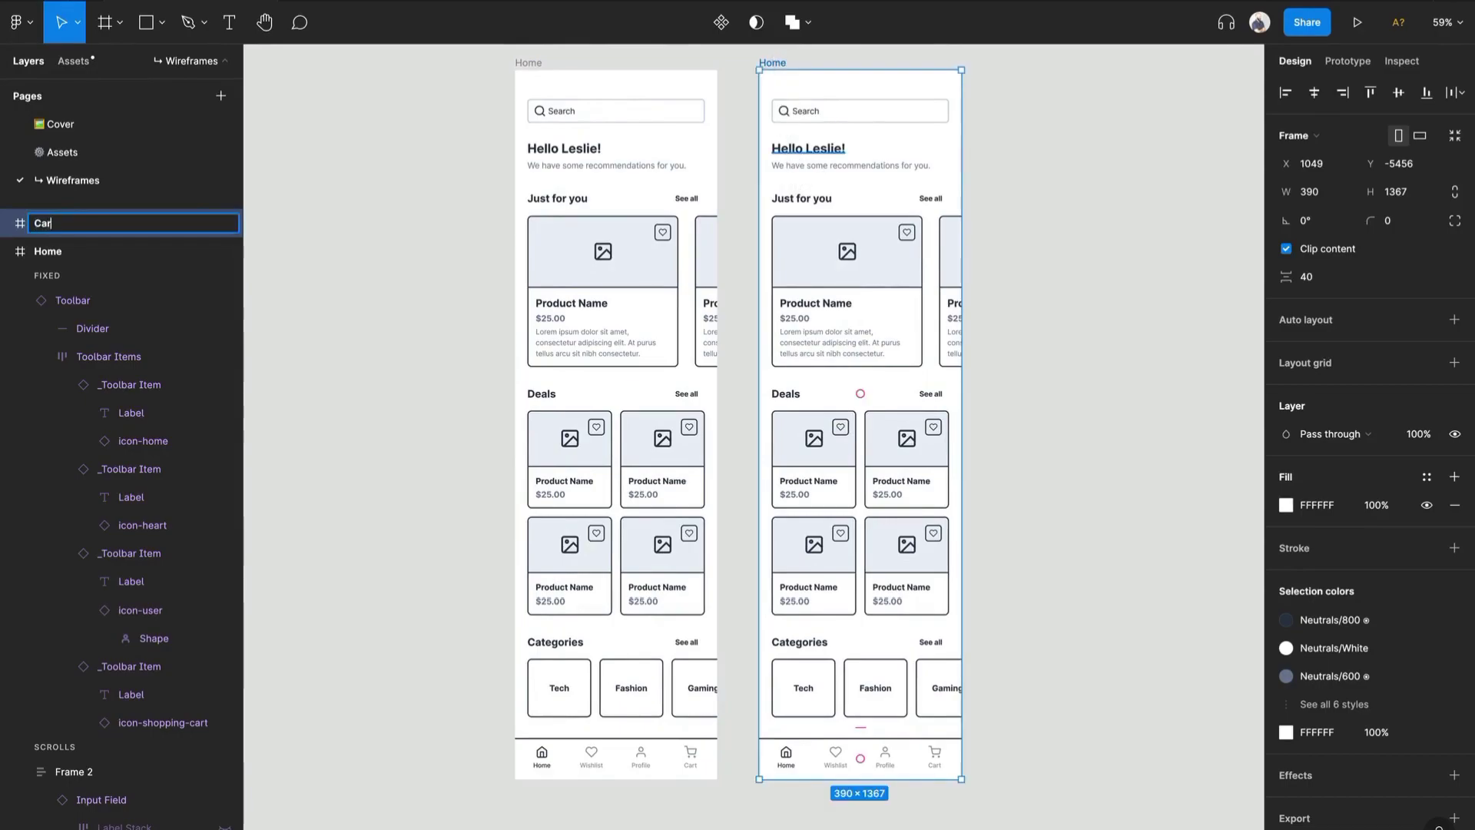
text(t)
key(Return)
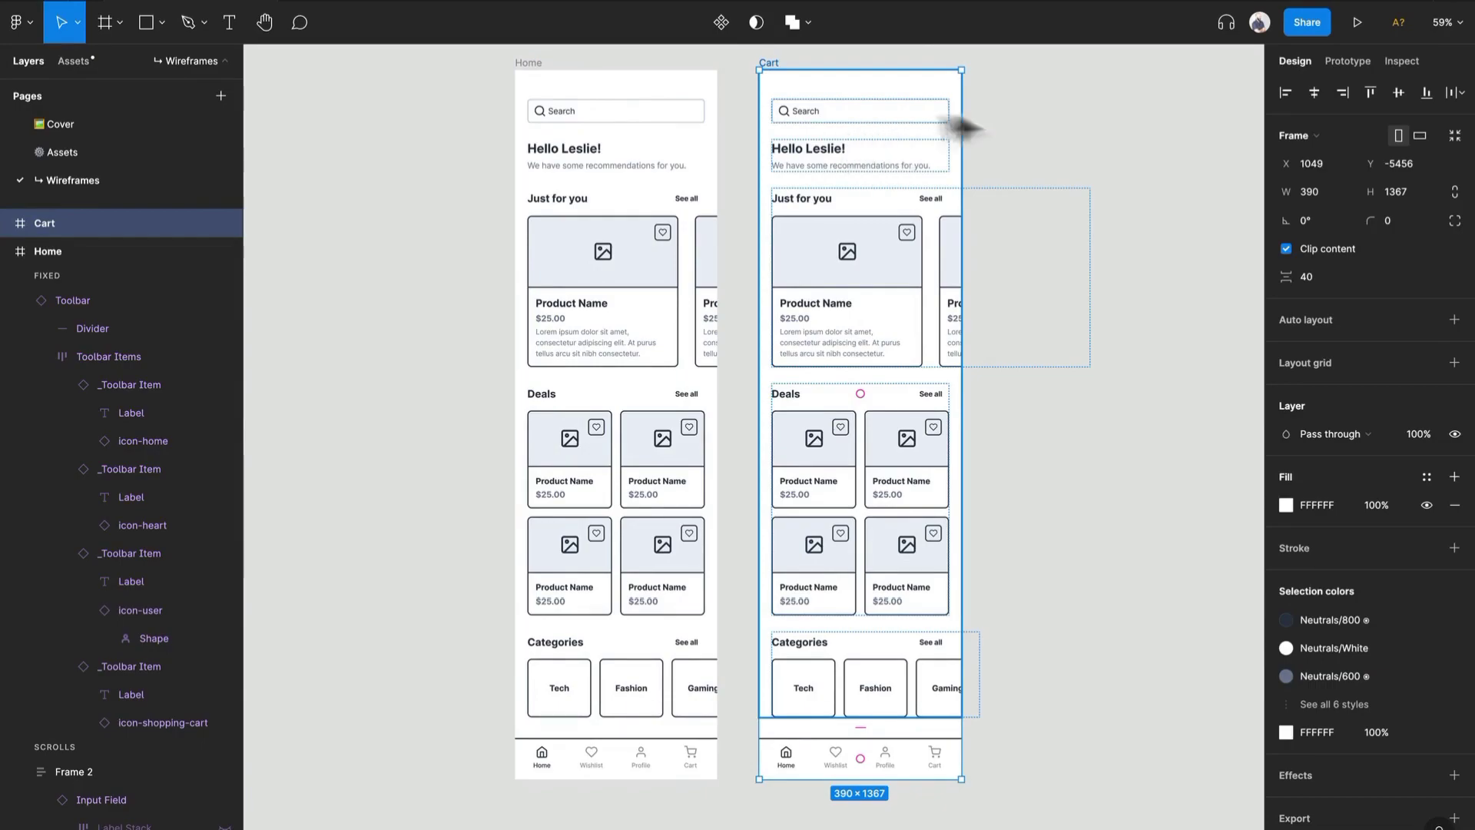
- Delete the search input field from the top of the Cart frame
click(887, 113)
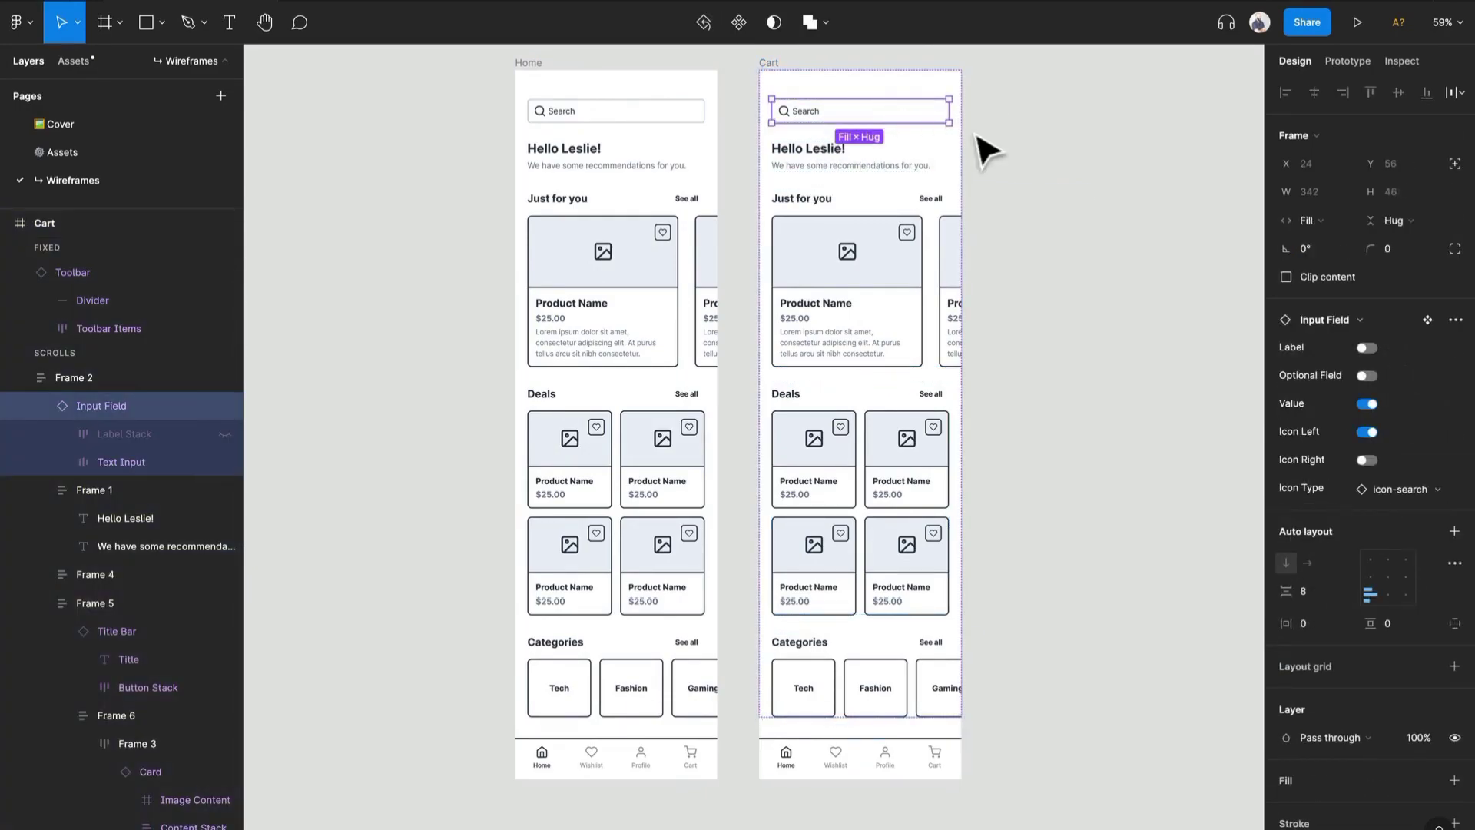
scroll(931, 98, up, 5)
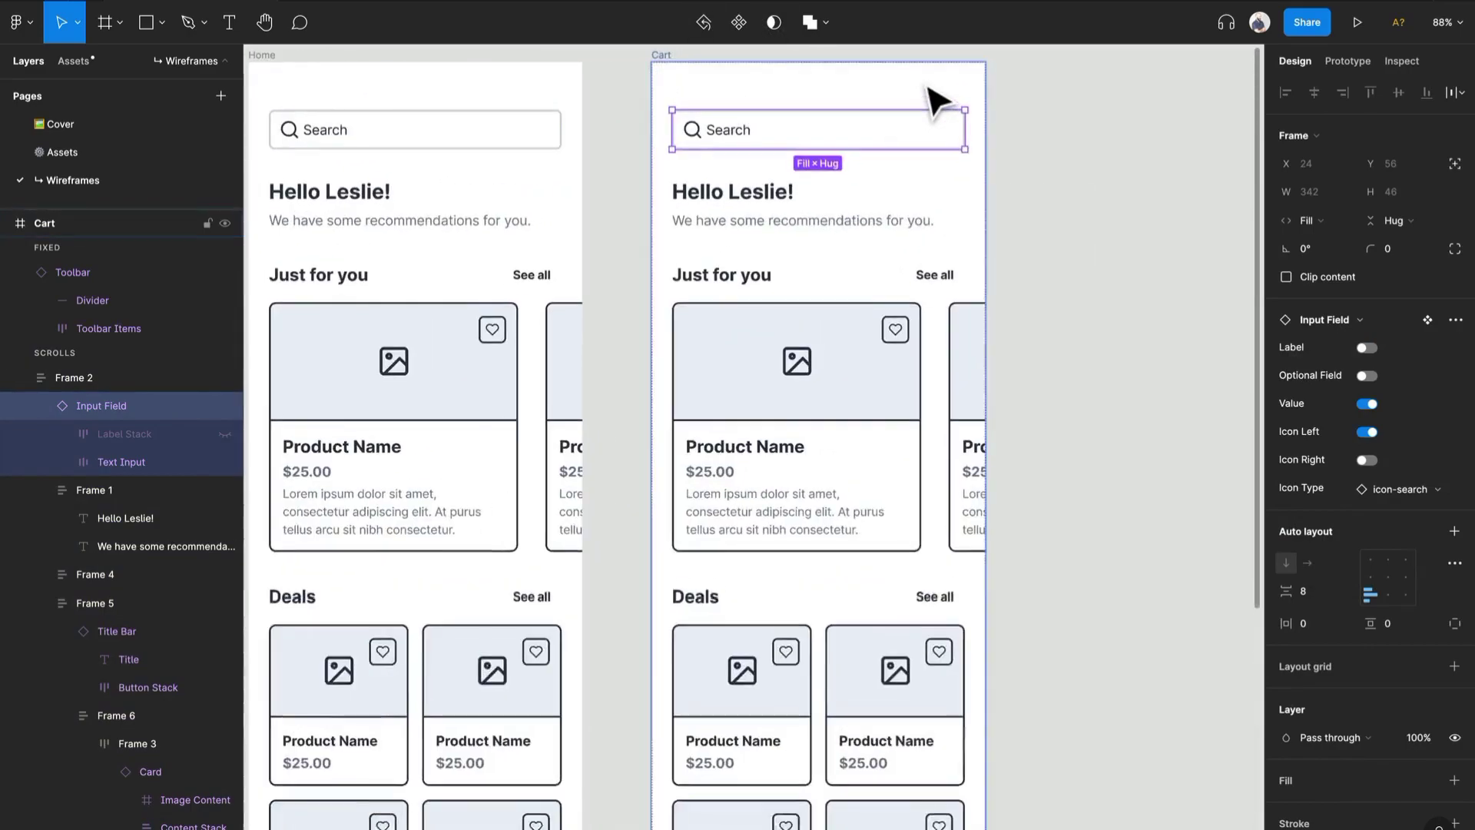
scroll(868, 377, down, 1)
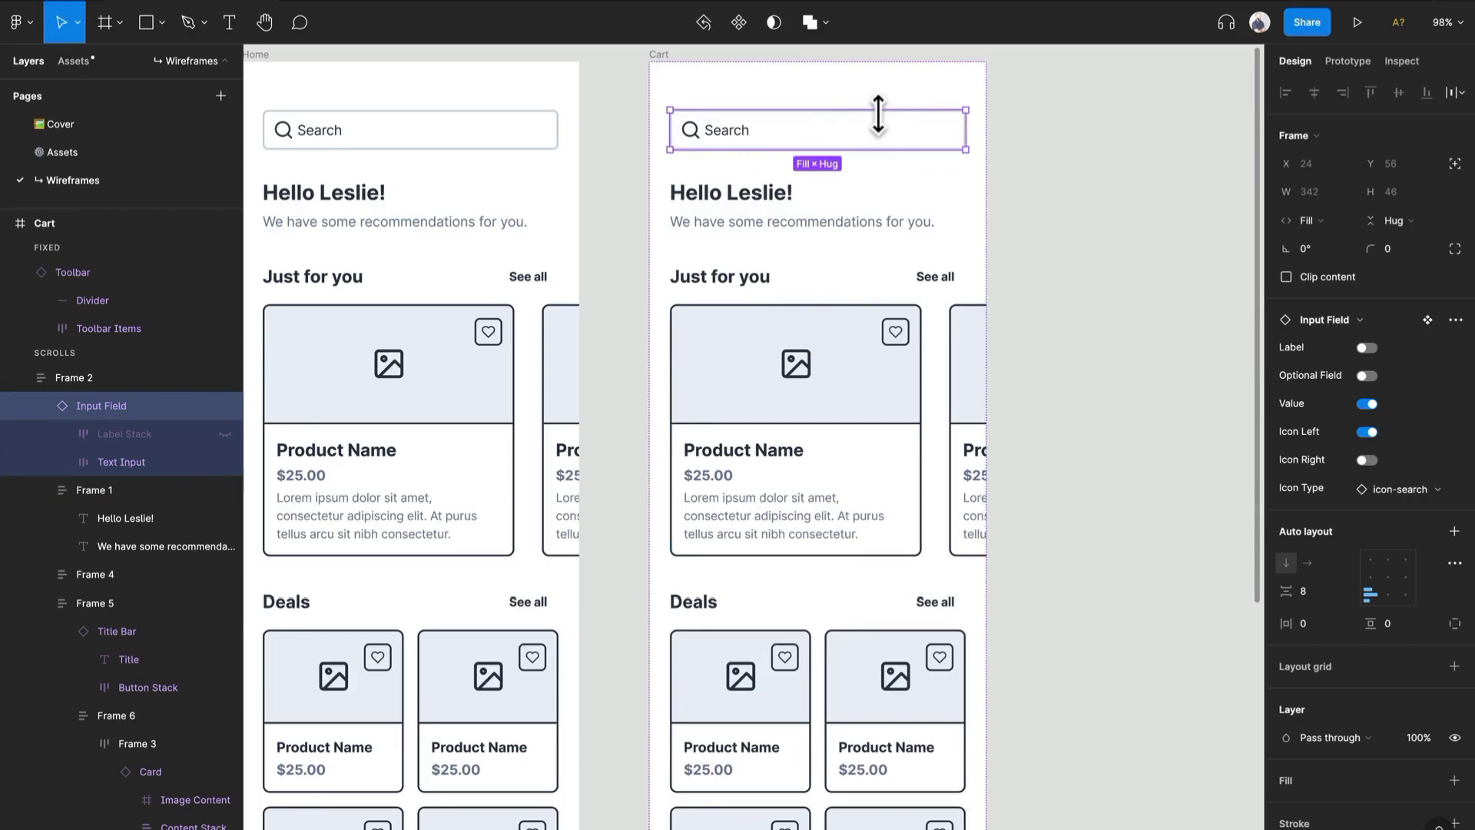
key(Delete)
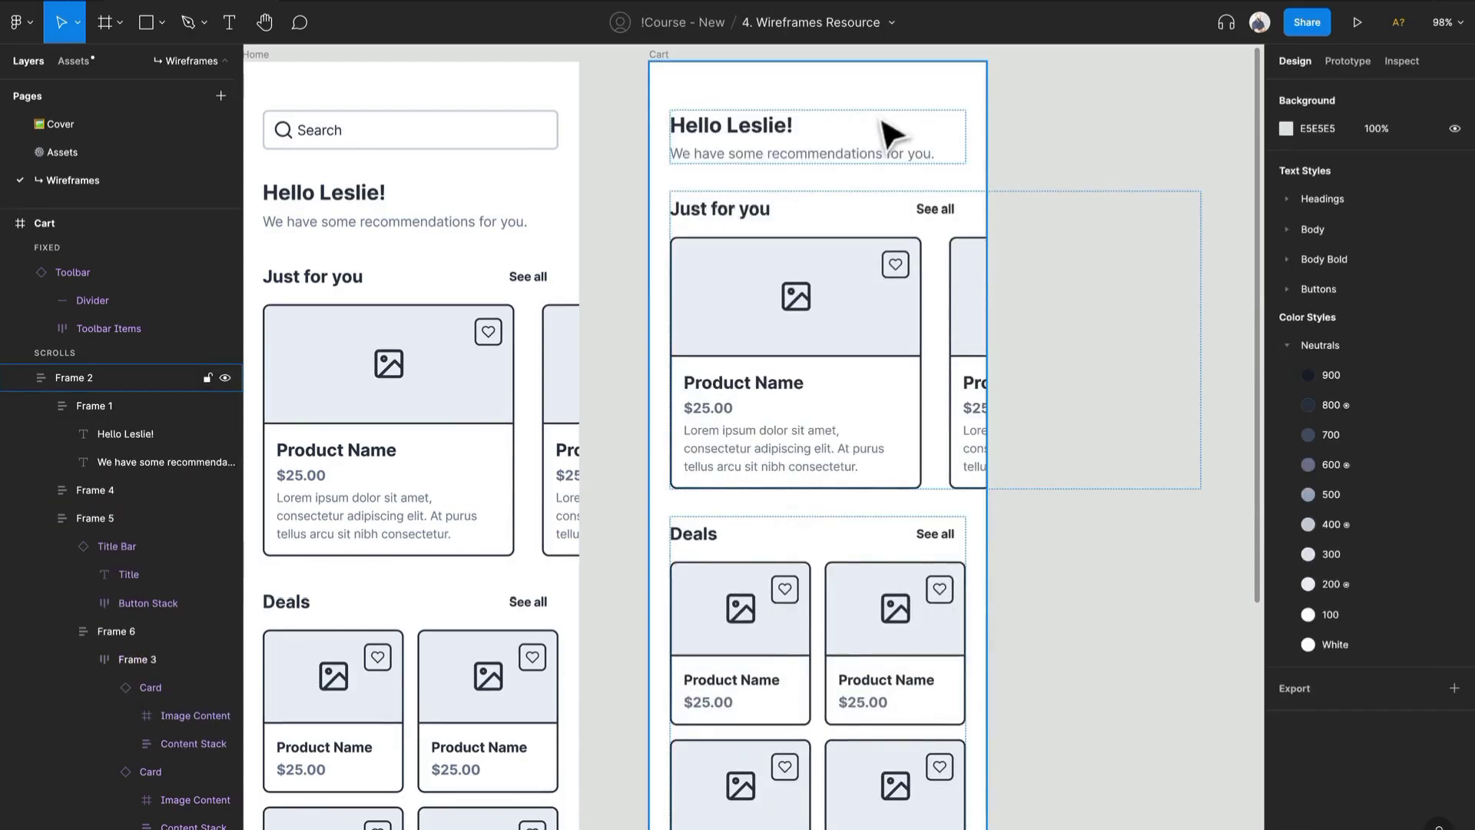
- Change the greeting heading text in the Cart frame to "My Cart"
click(784, 141)
double_click(769, 125)
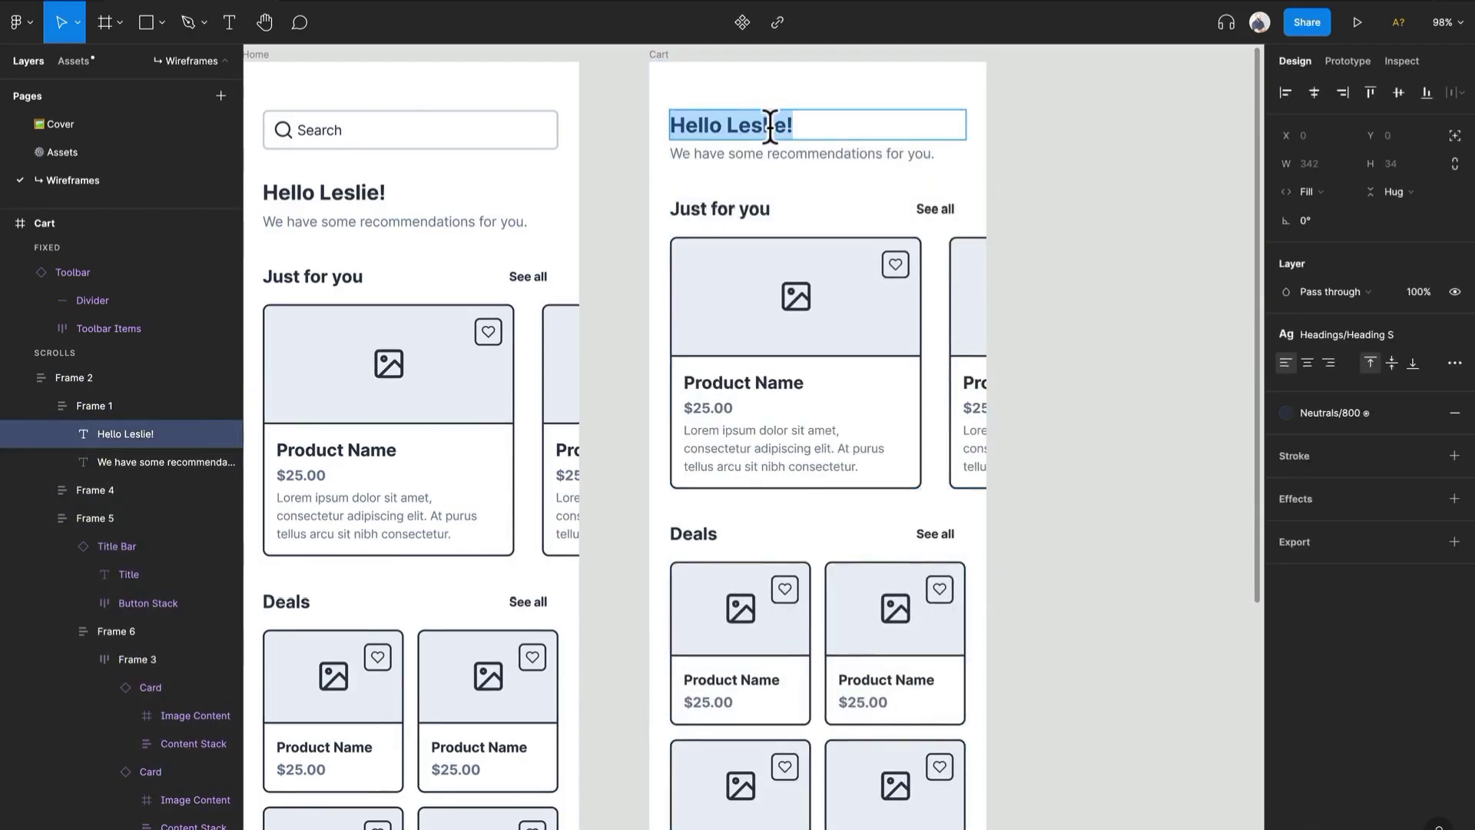
text(My Cart)
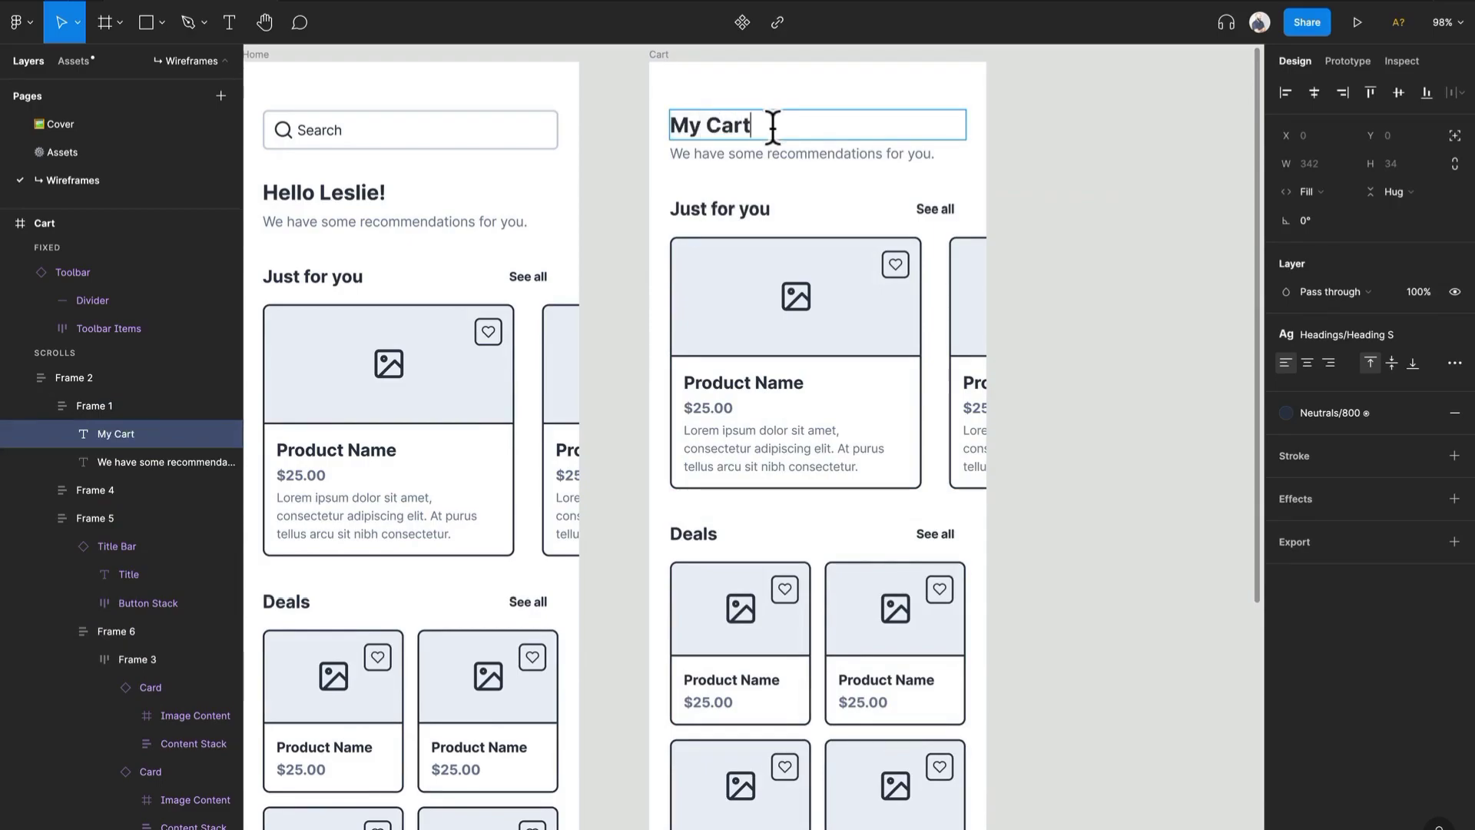
click(1058, 181)
- In the Cart frame's bottom toolbar, make the Cart item active and the Home item inactive
scroll(1030, 188, down, 10)
scroll(1030, 188, up, 3)
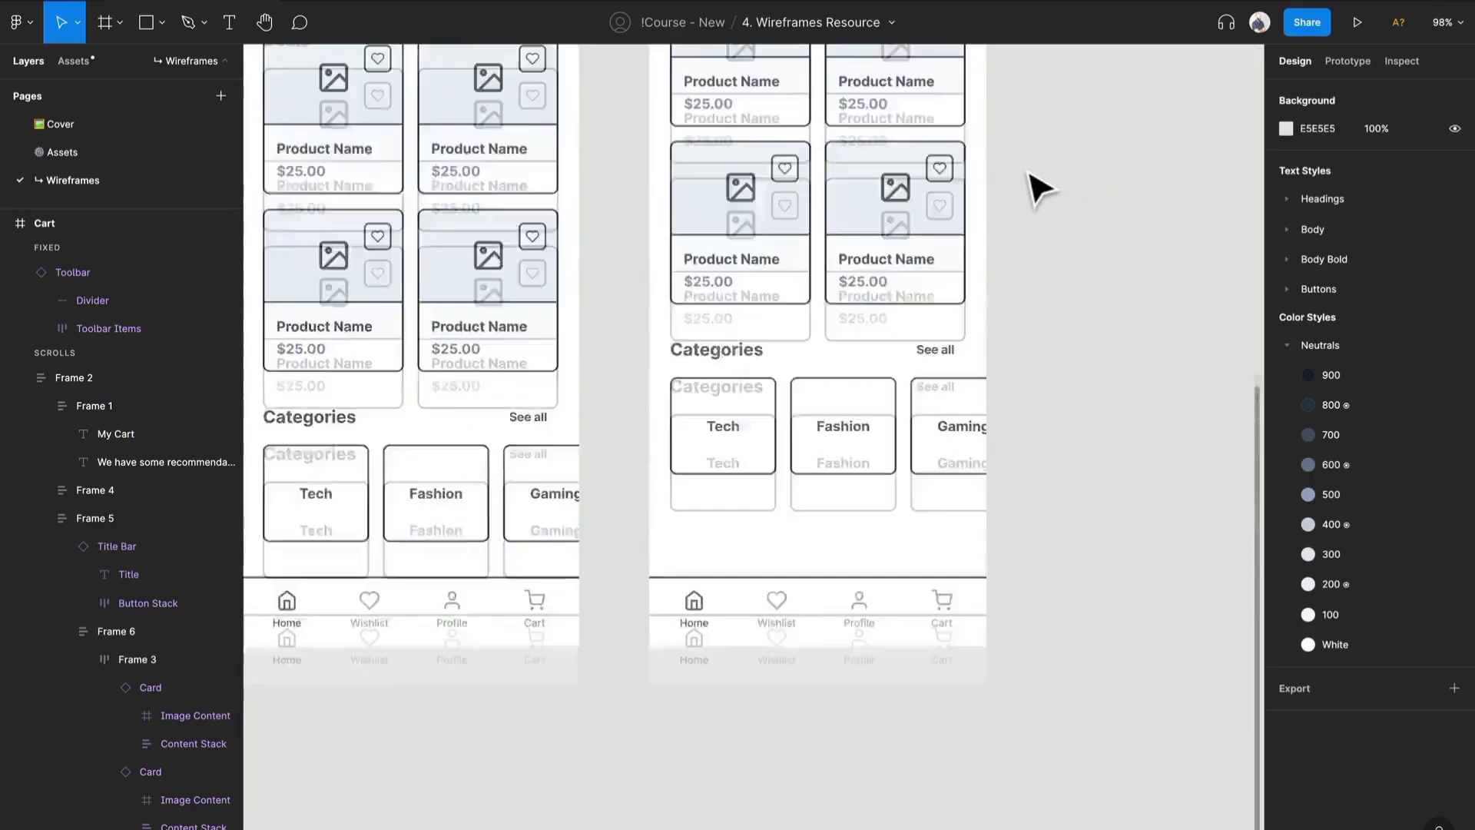
scroll(1035, 230, down, 3)
click(946, 438)
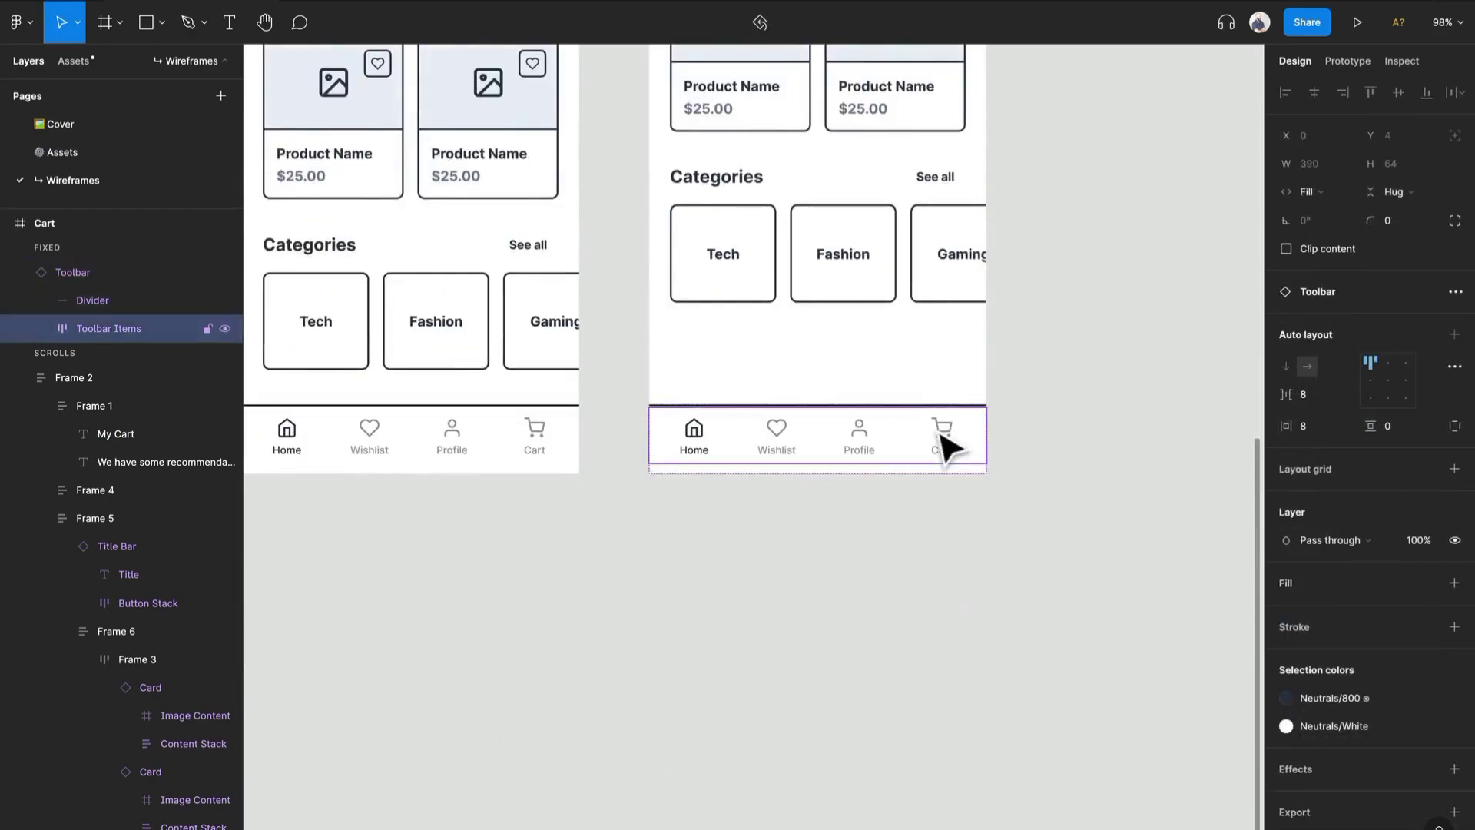
click(1365, 320)
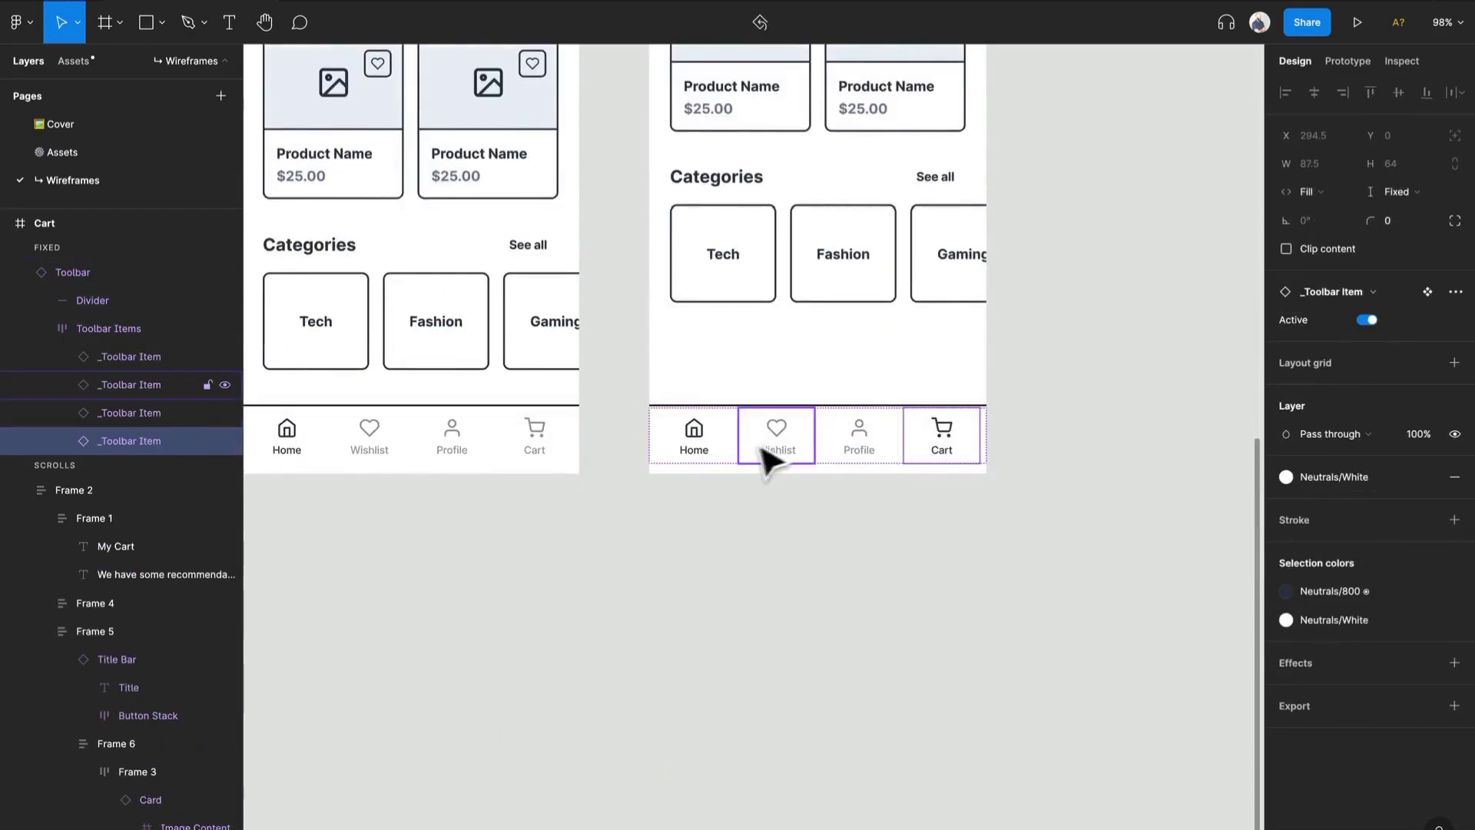
click(714, 447)
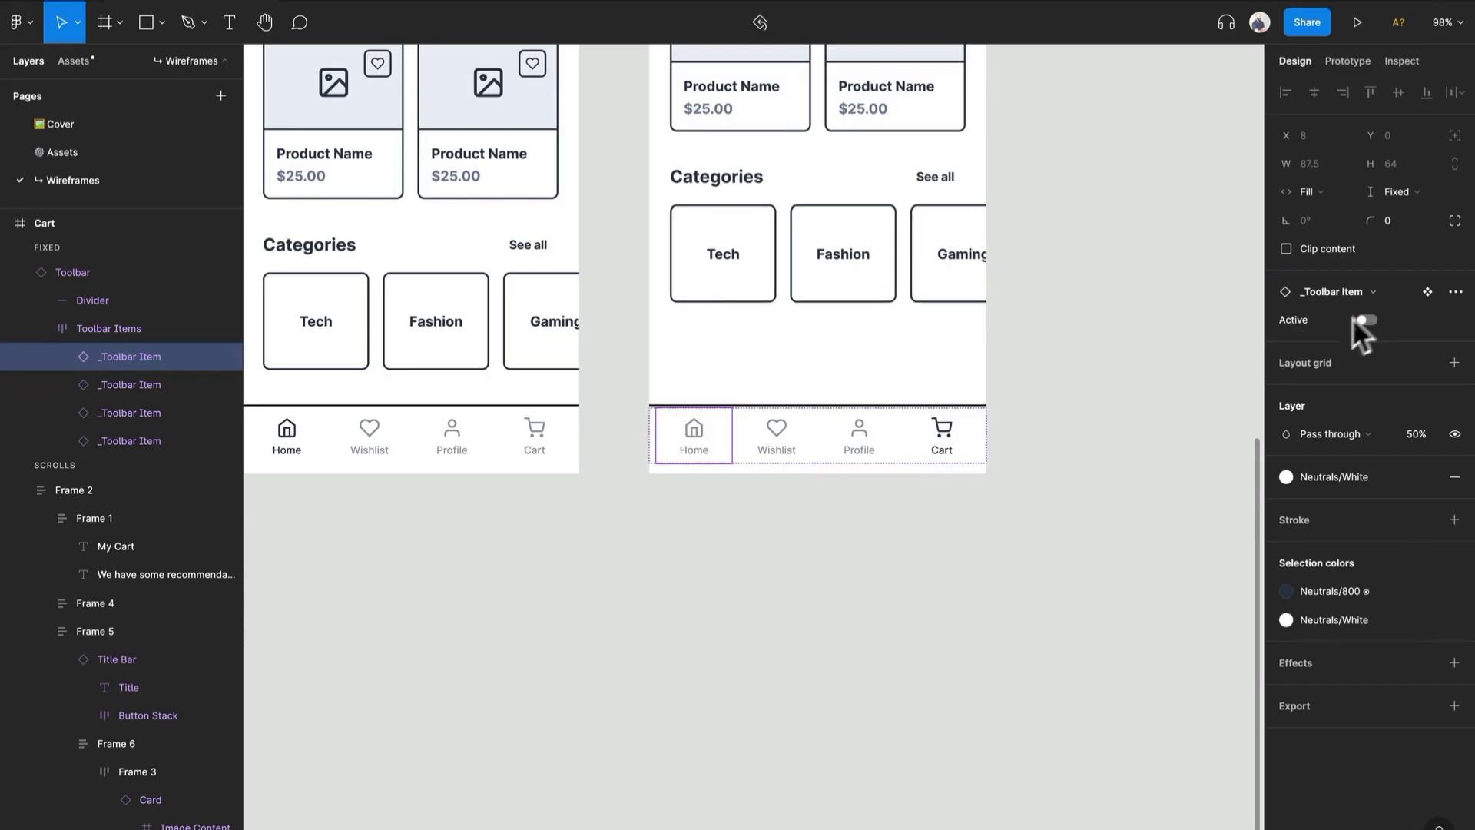
click(850, 563)
- Delete the "Just for you" section from the Cart frame
scroll(854, 561, up, 10)
scroll(851, 553, down, 7)
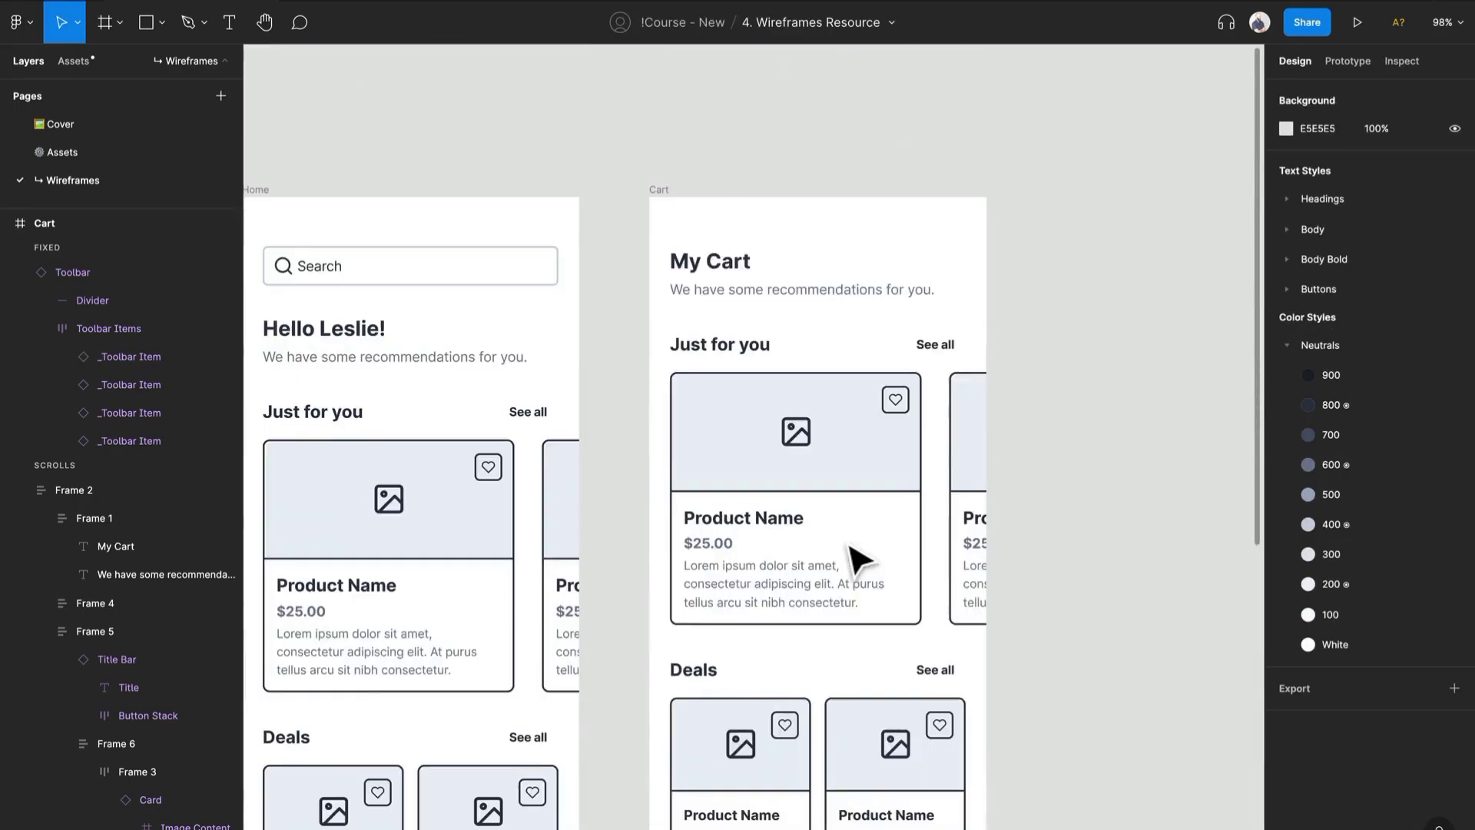
scroll(853, 552, up, 2)
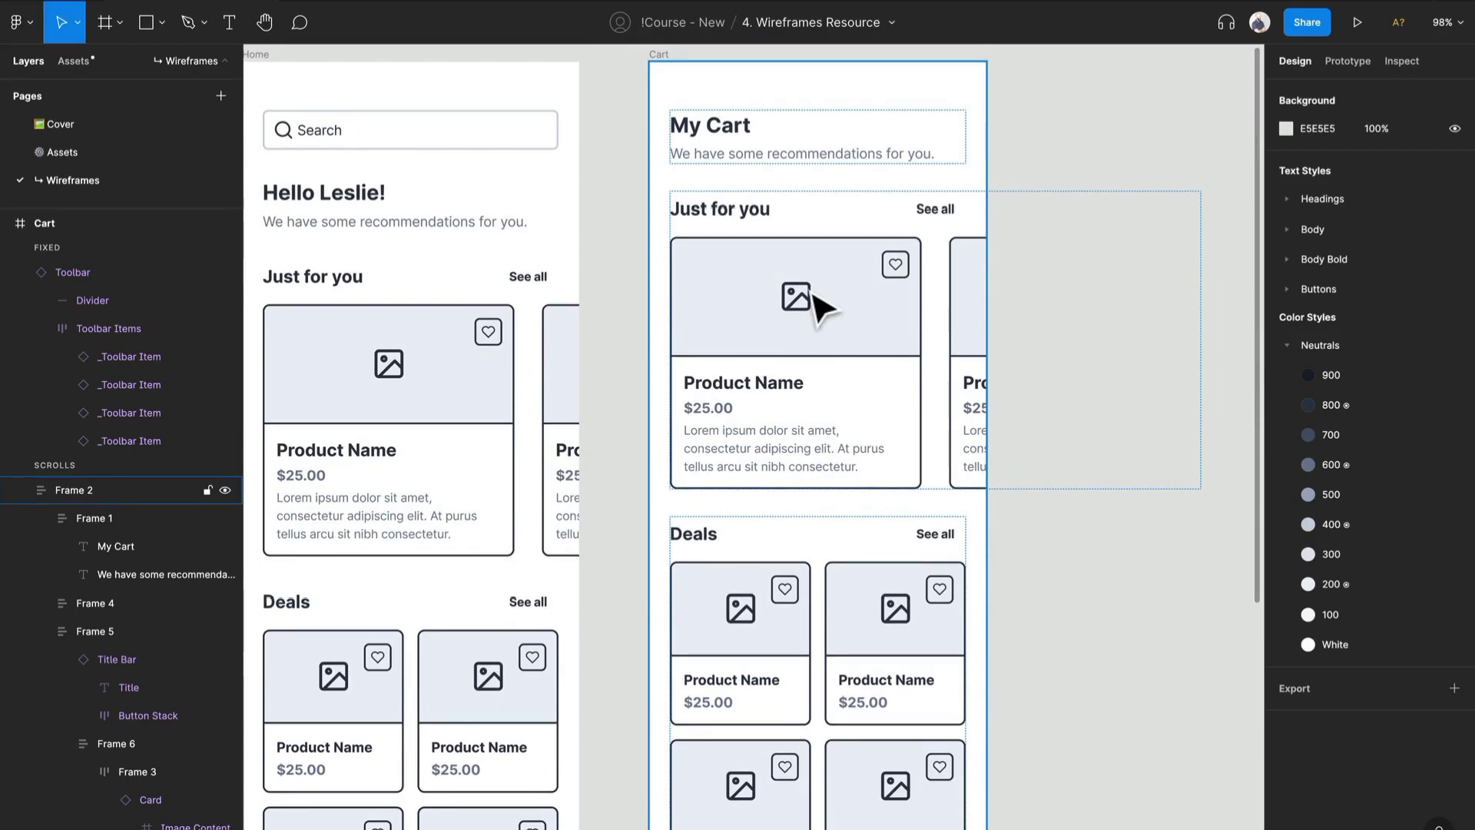
double_click(819, 305)
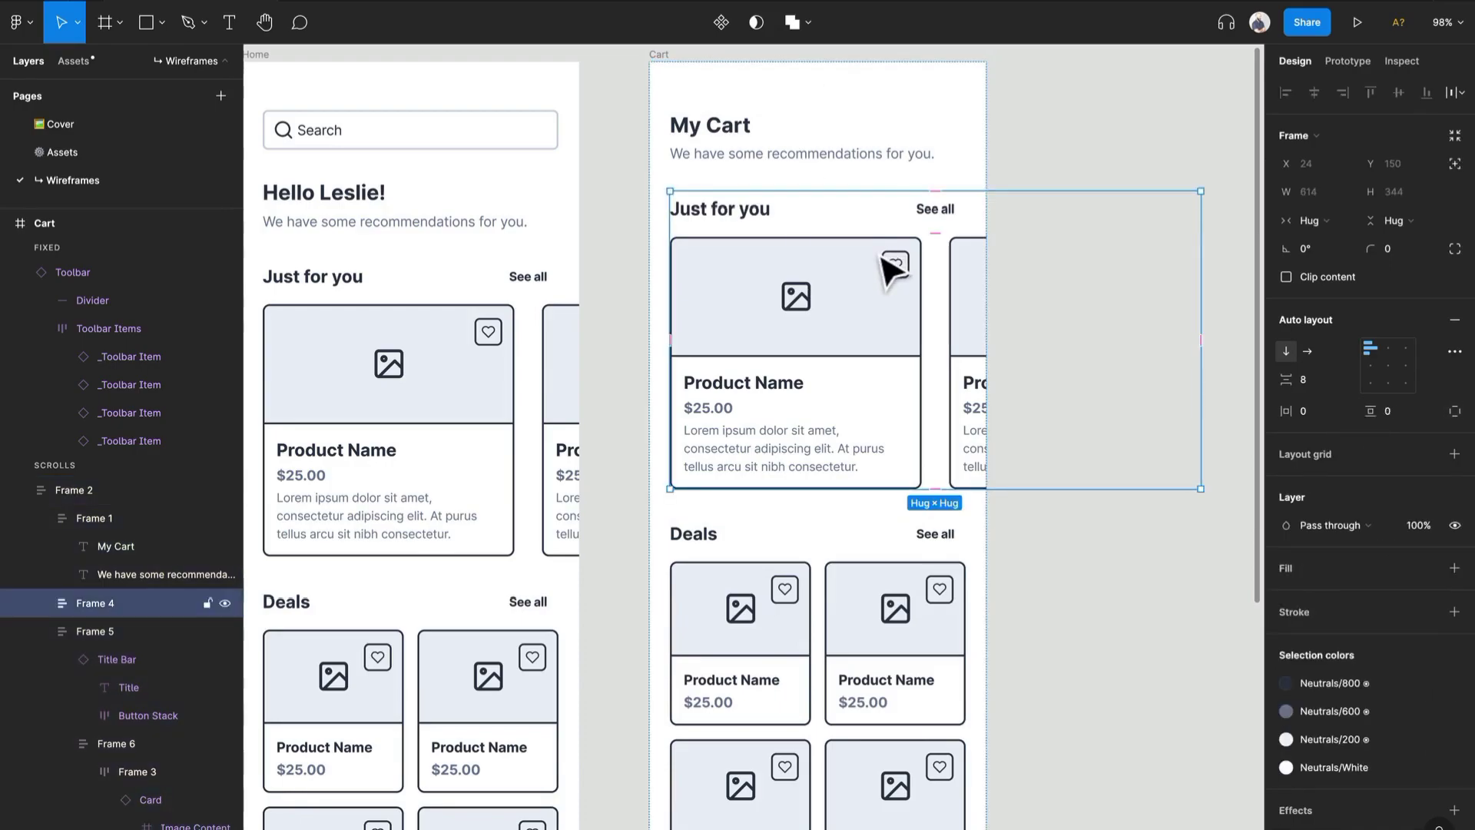
key(Delete)
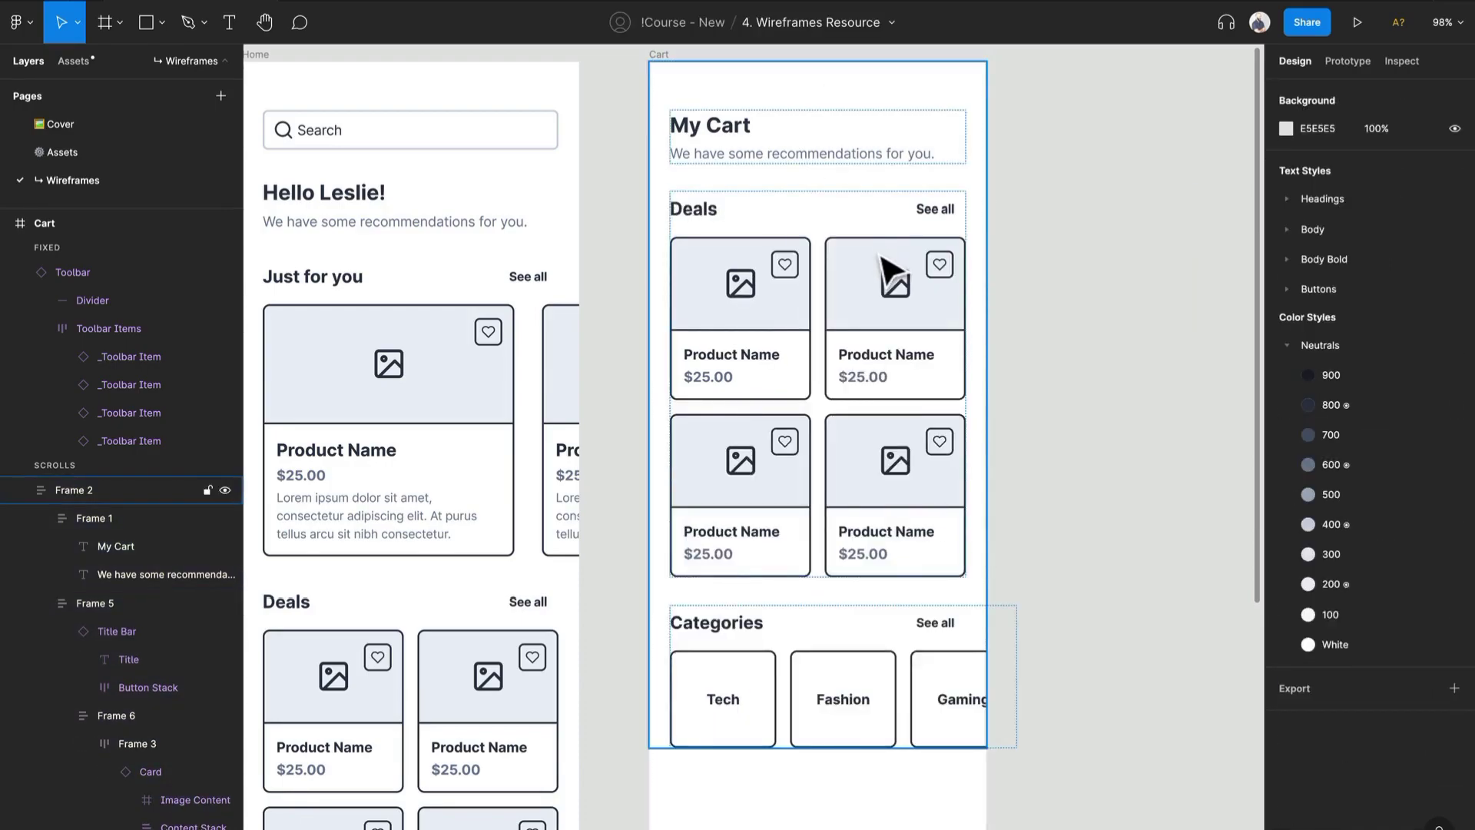
- Delete the recommendations subtitle beneath the "My Cart" heading
click(781, 153)
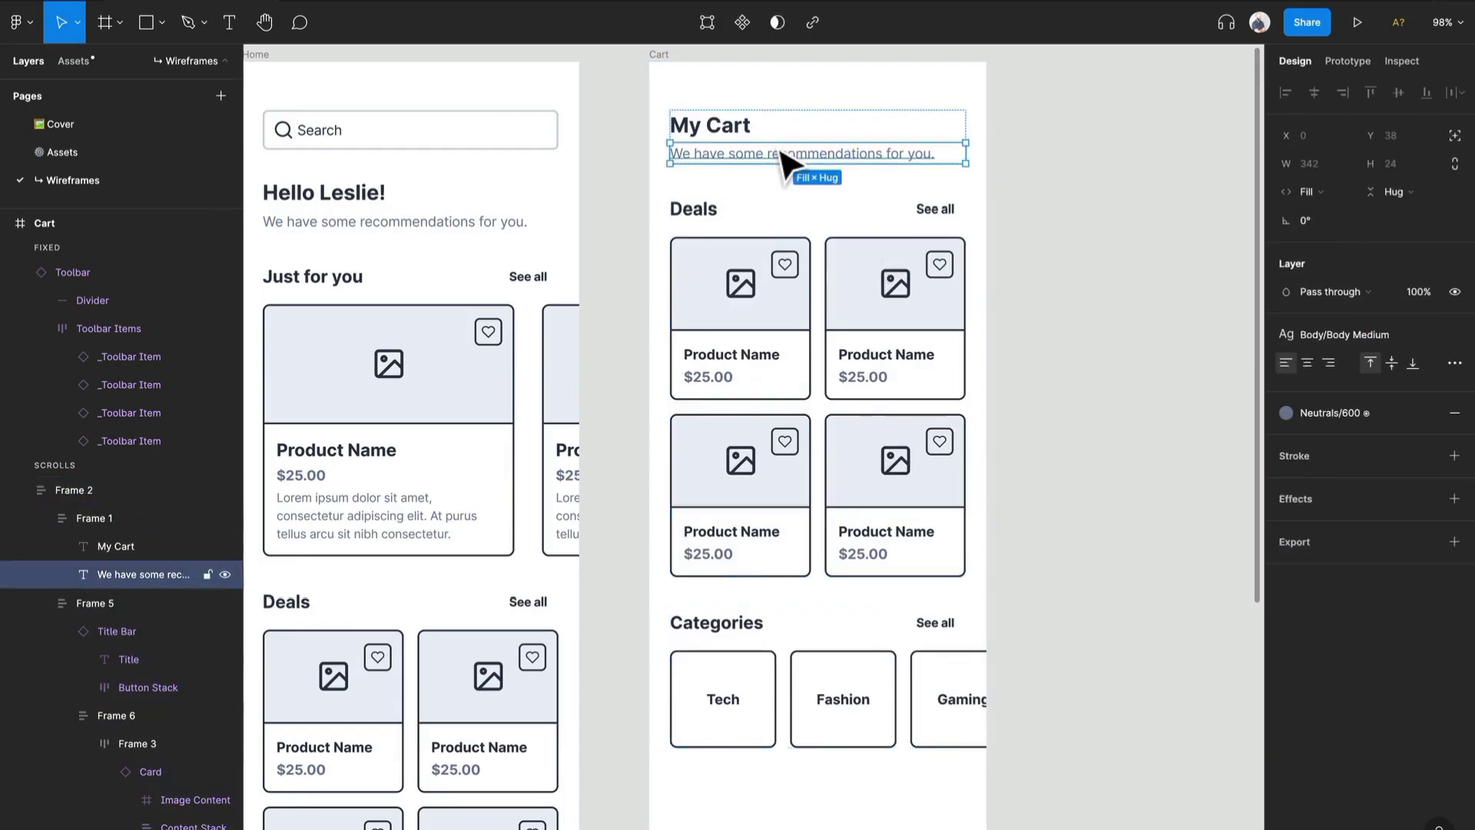
key(Delete)
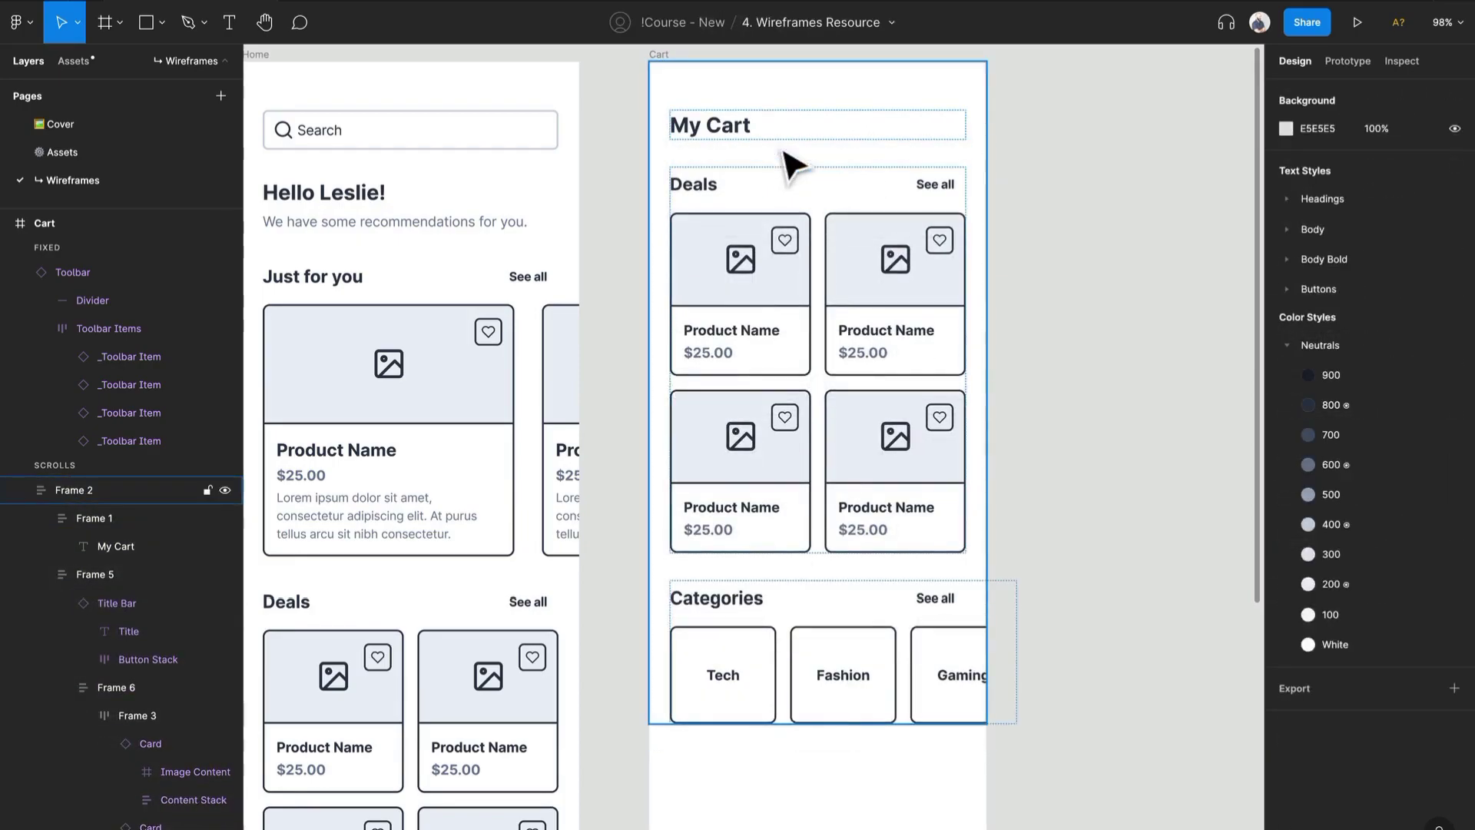
- Delete the second product card in the top row of the Deals grid
click(707, 285)
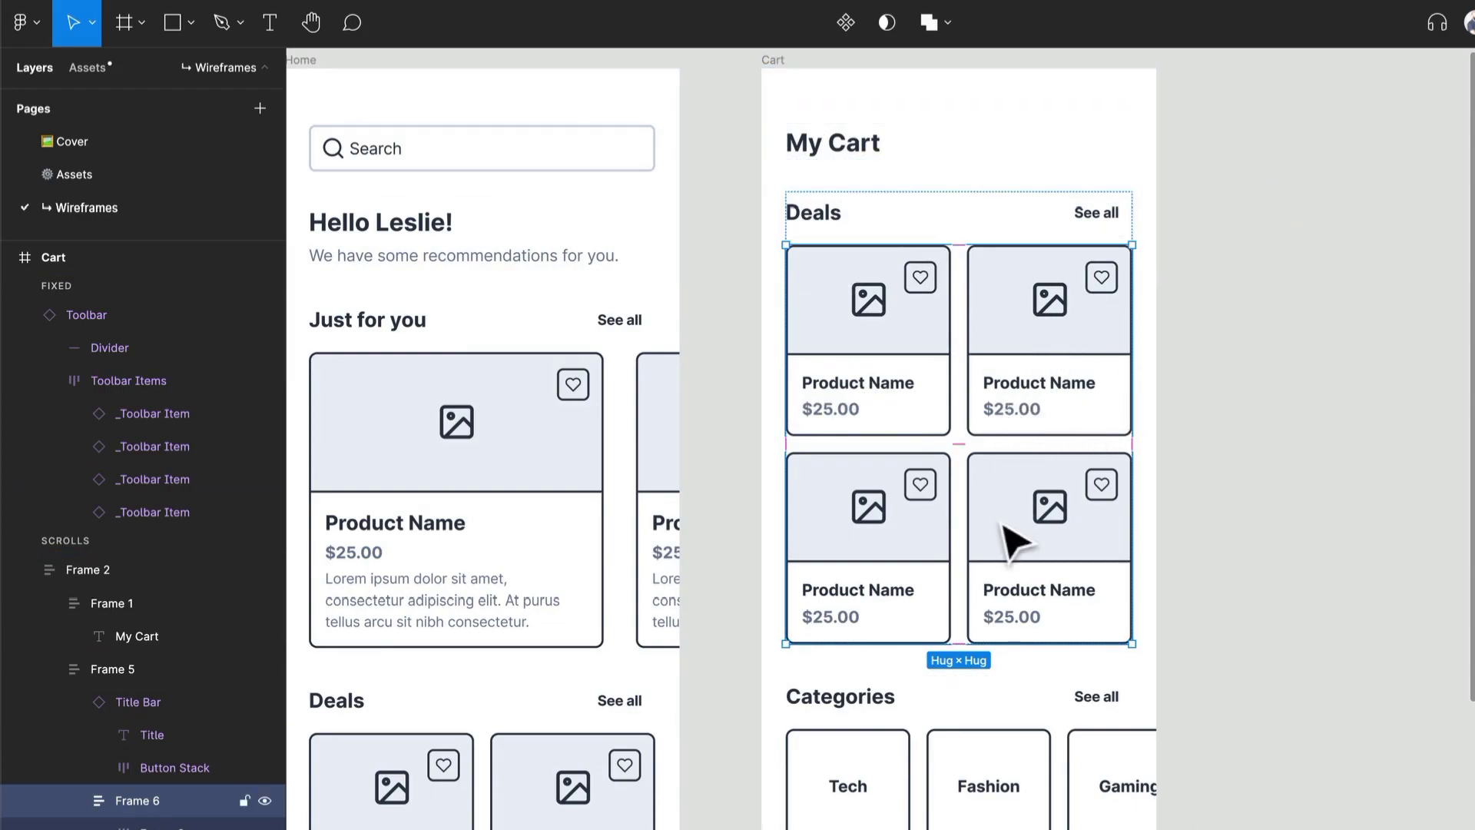
click(1047, 384)
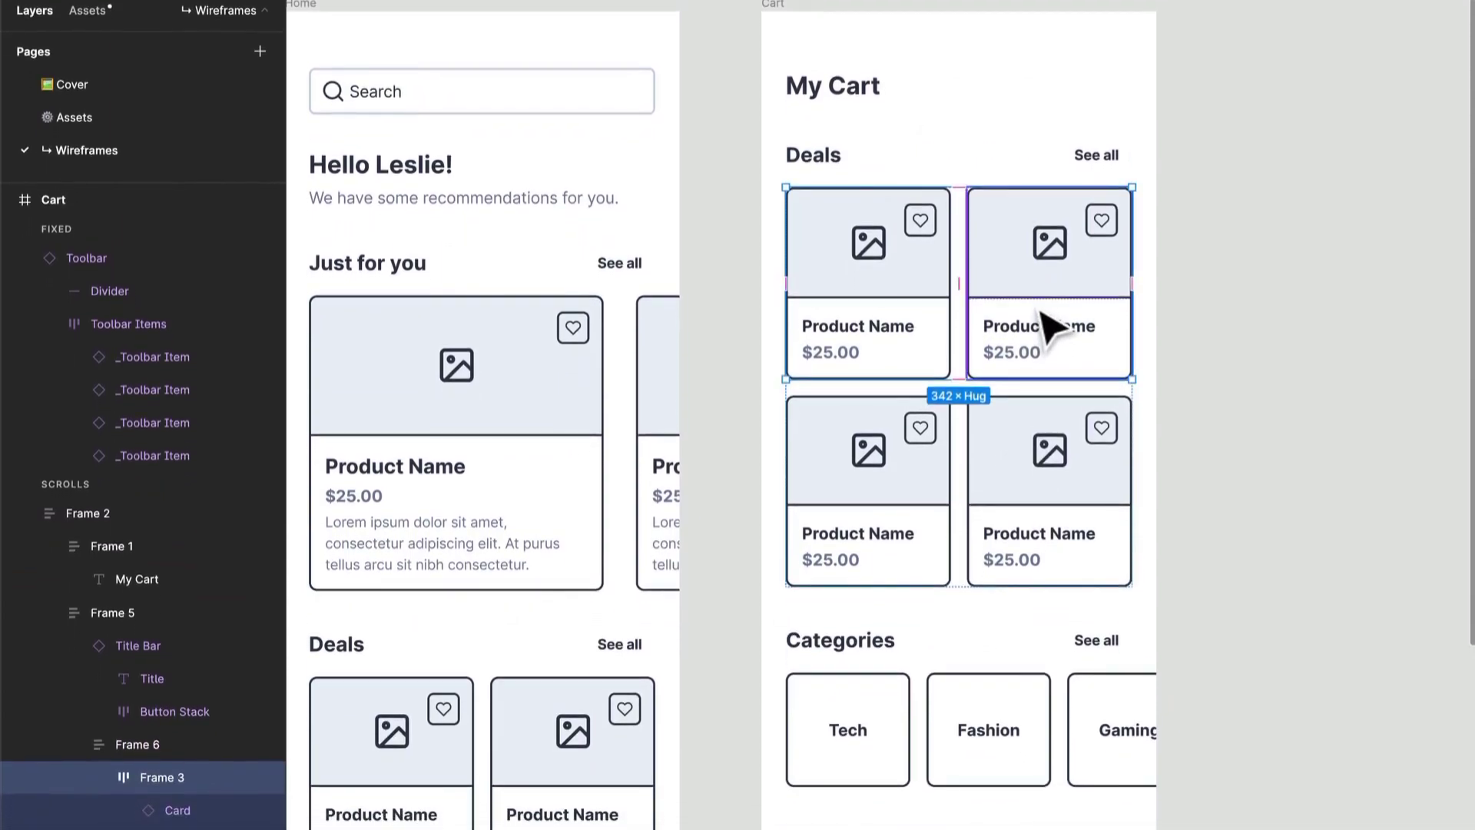
key(shift+super+g)
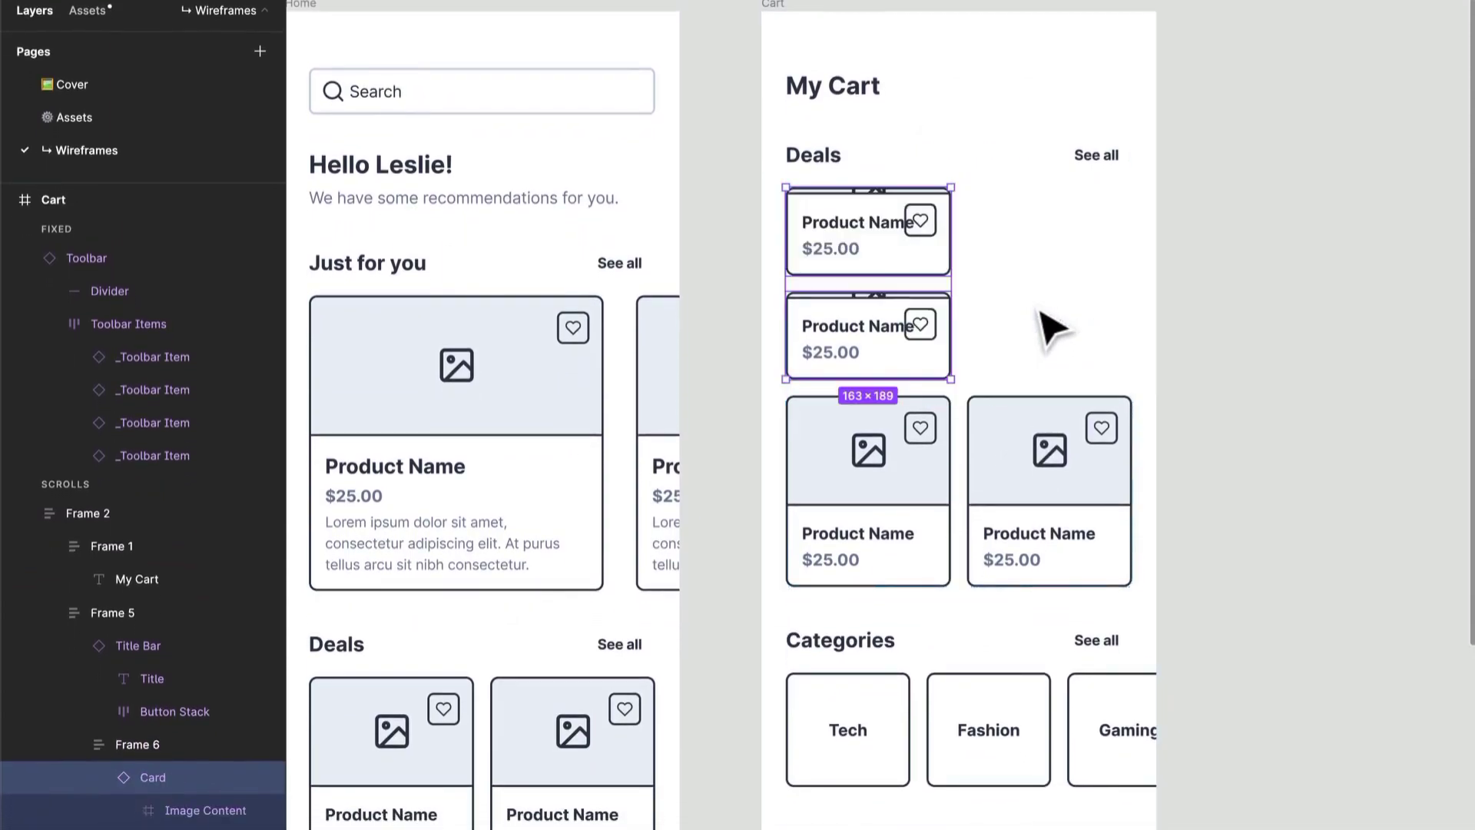
click(156, 780)
key(Delete)
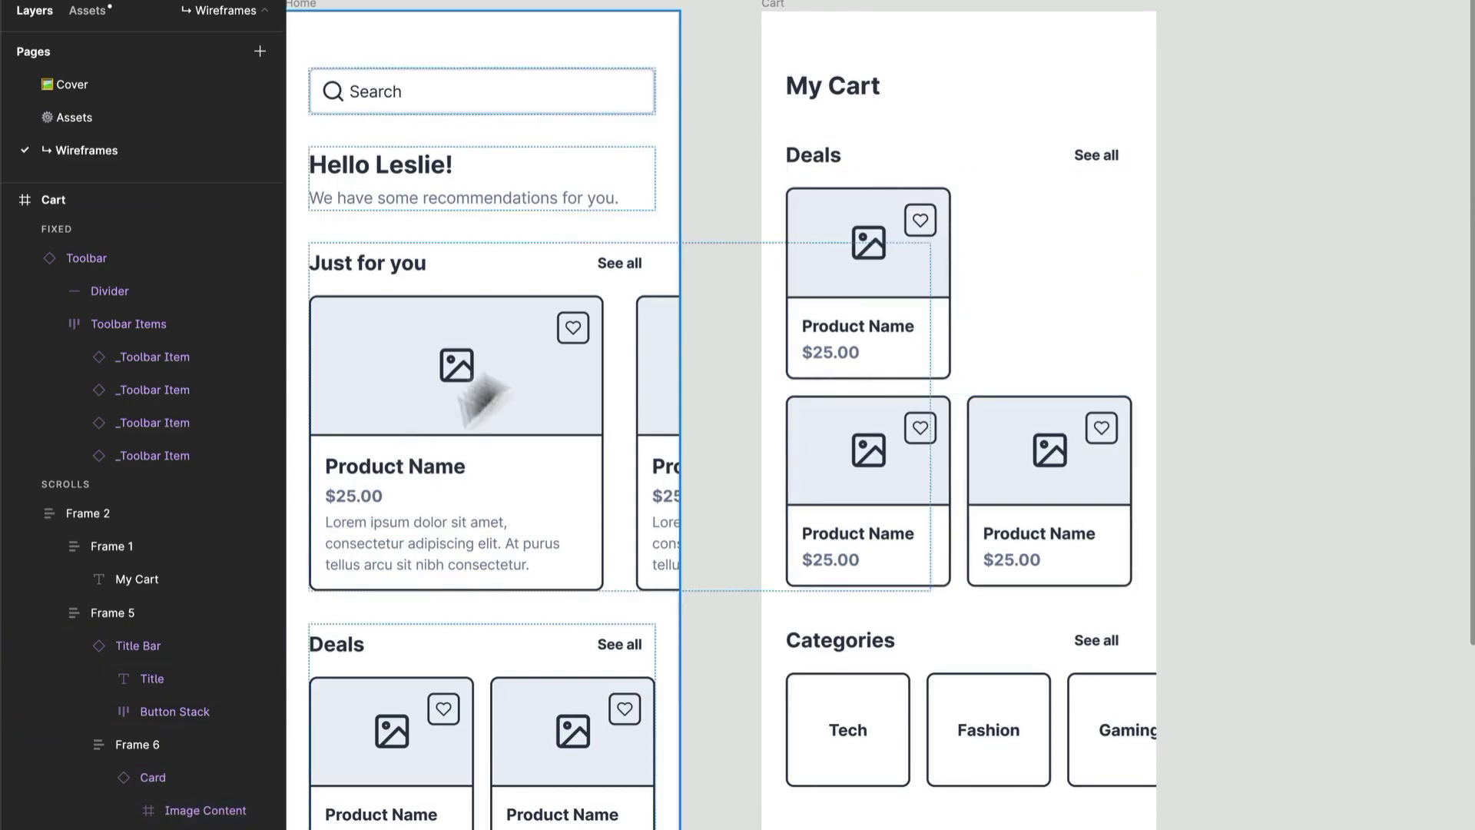
- Switch the remaining top Deals card's direction to Horizontal Card
click(879, 332)
double_click(874, 312)
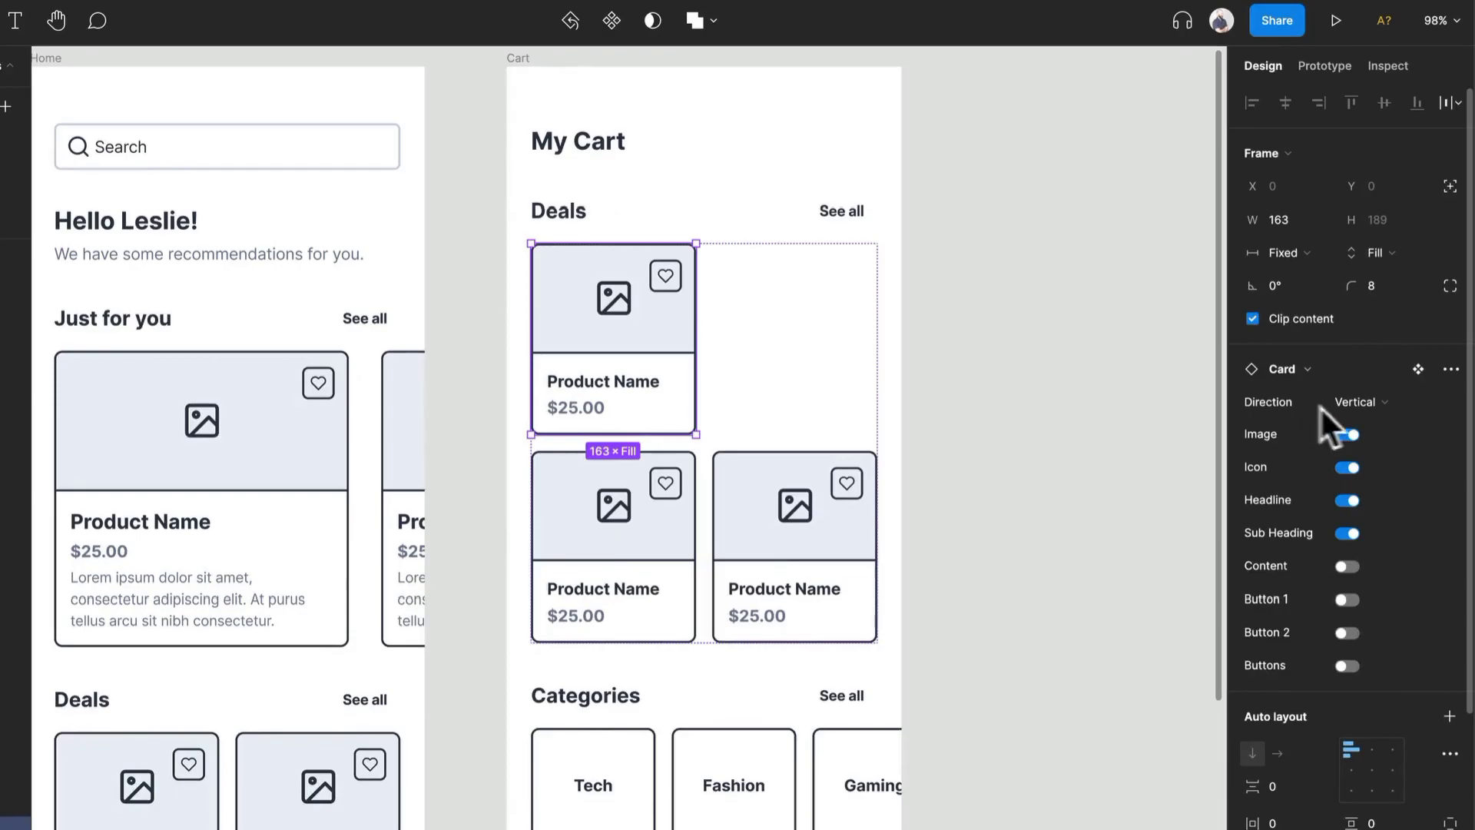
click(1358, 400)
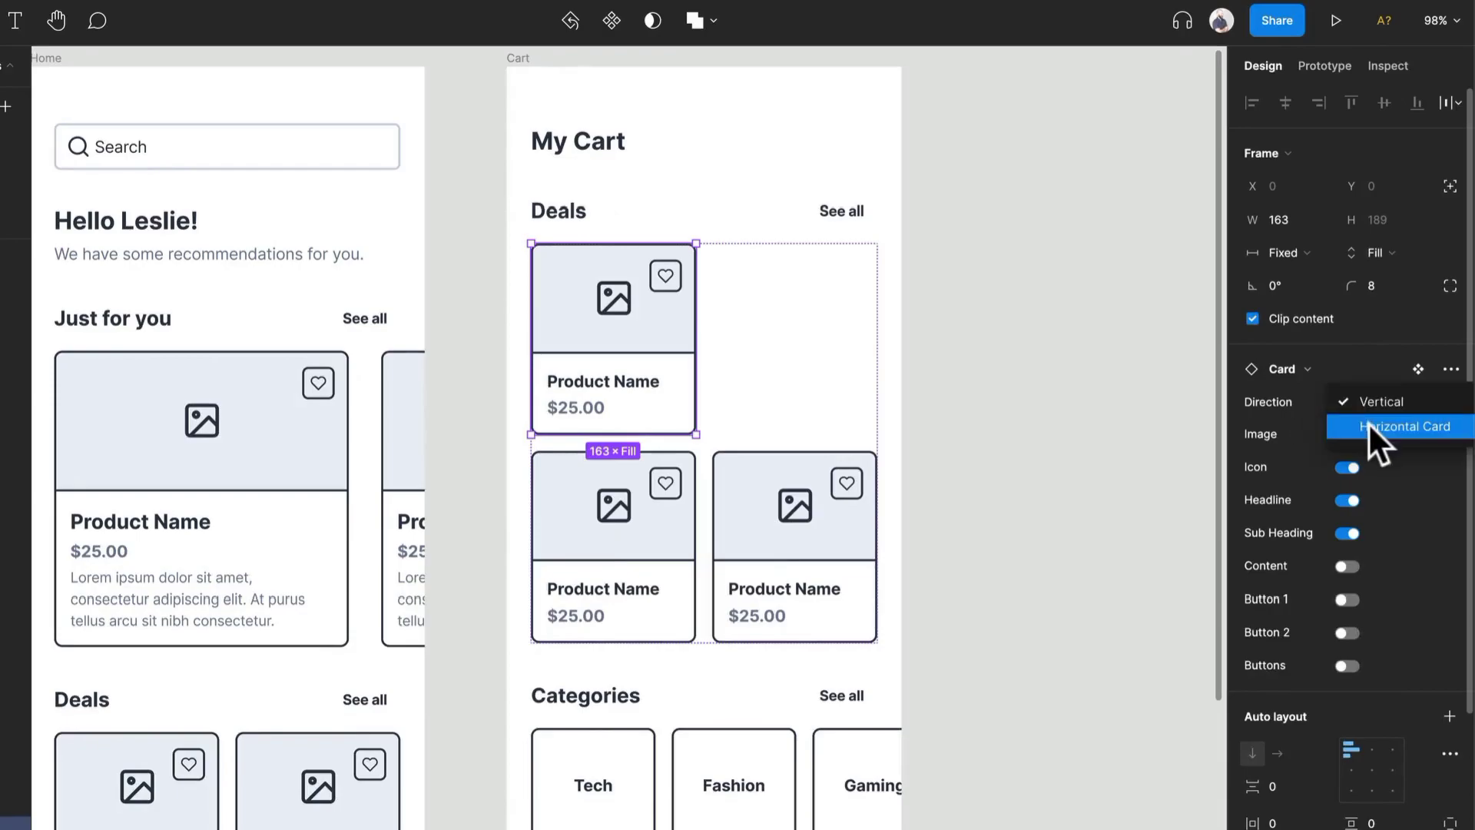
click(1368, 426)
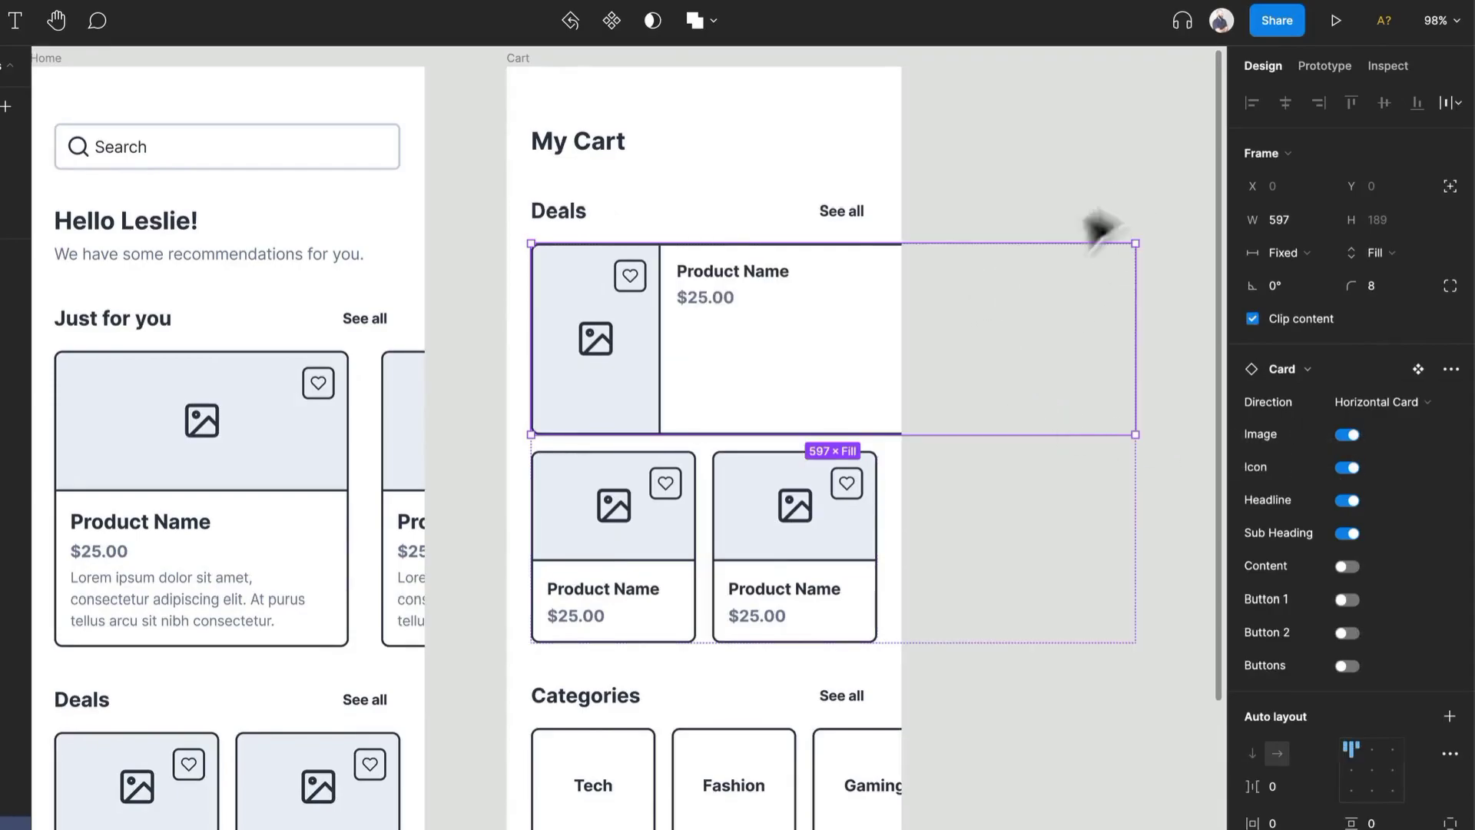
- Delete the lower row of two product cards from the Deals section
click(1130, 204)
click(843, 517)
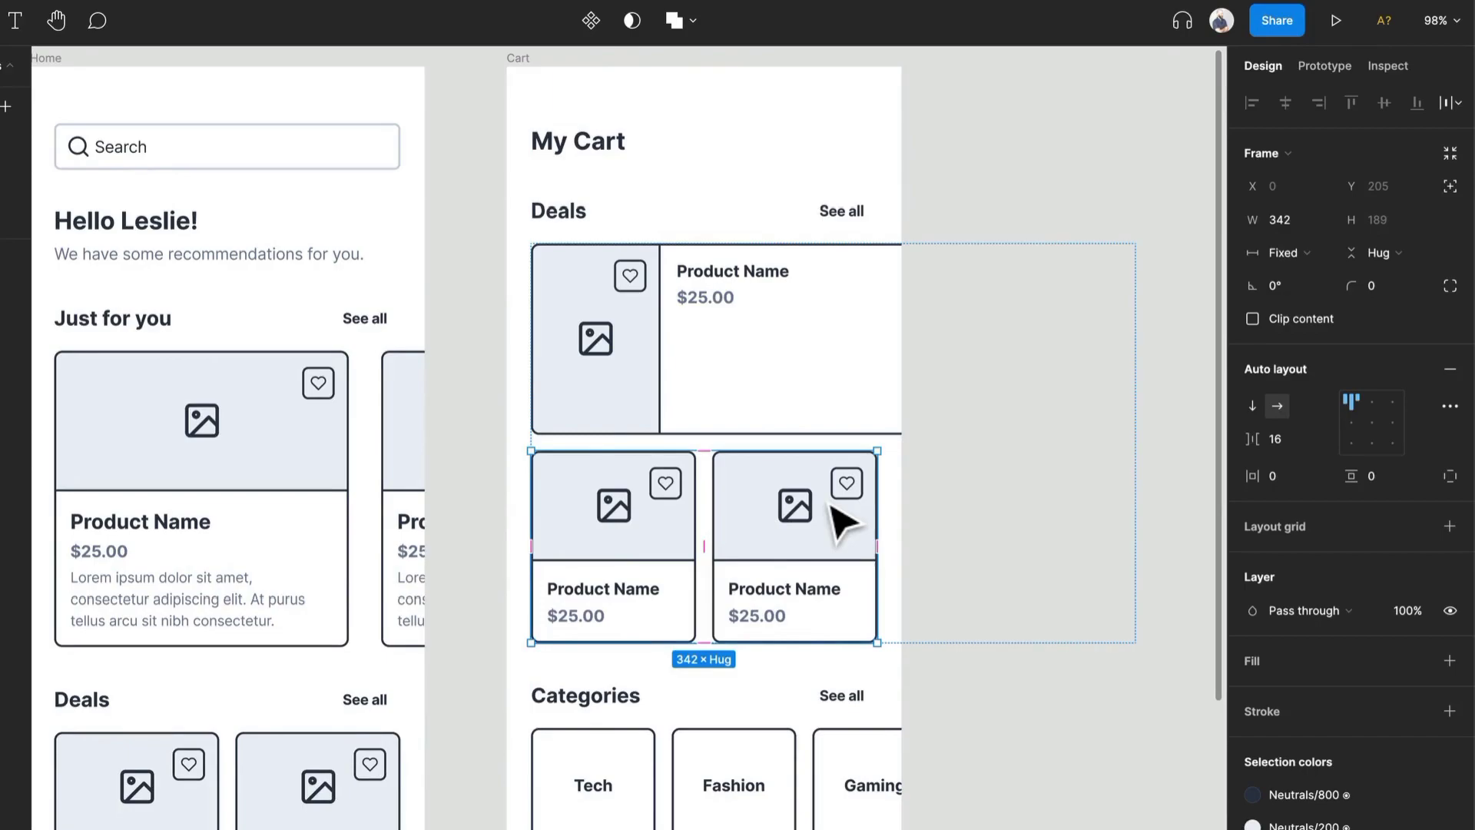
key(Delete)
- Ungroup the frame wrapping the horizontal card so the card sits directly in the Deals section
double_click(730, 493)
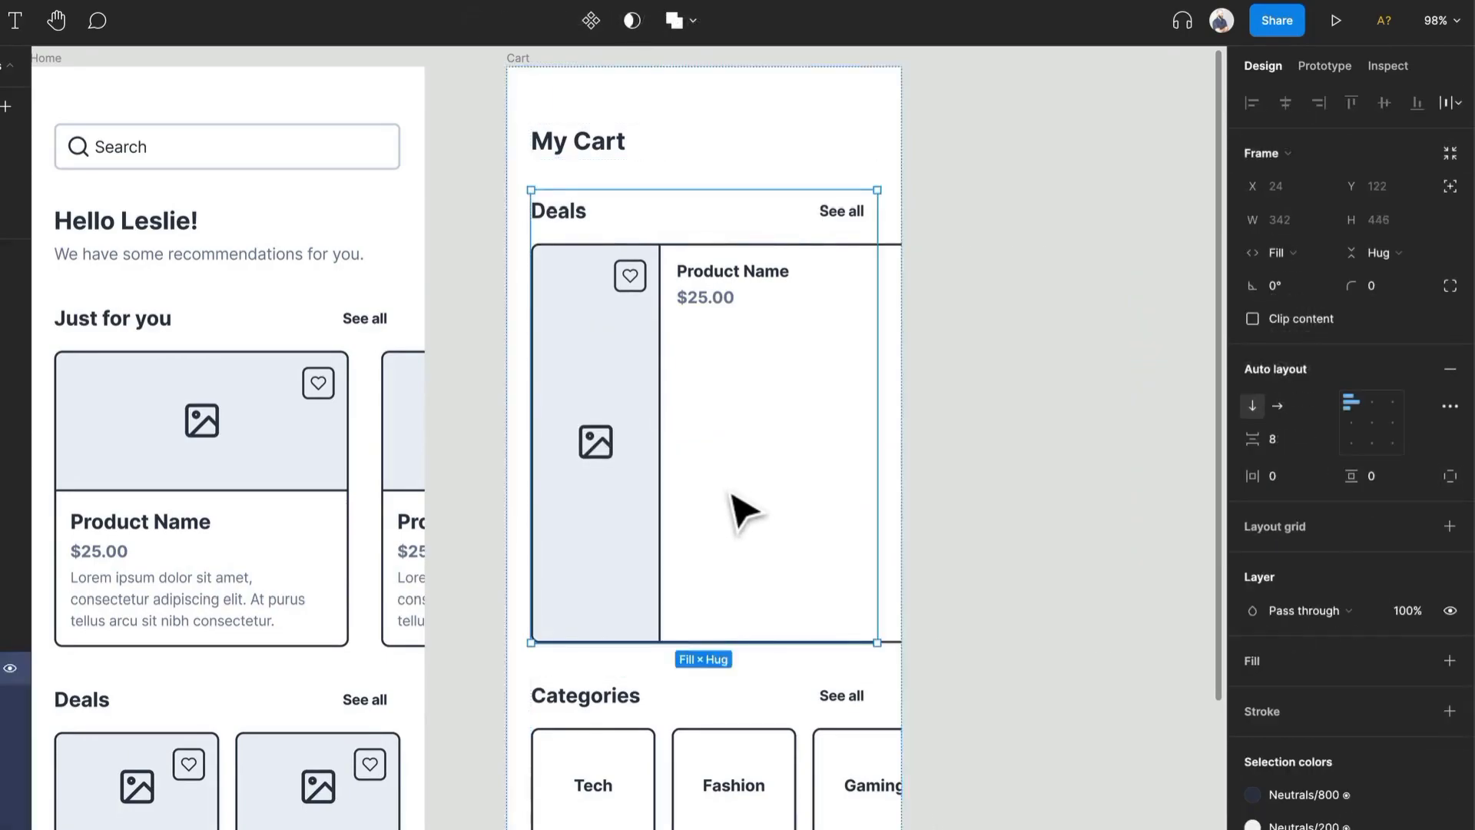
double_click(731, 493)
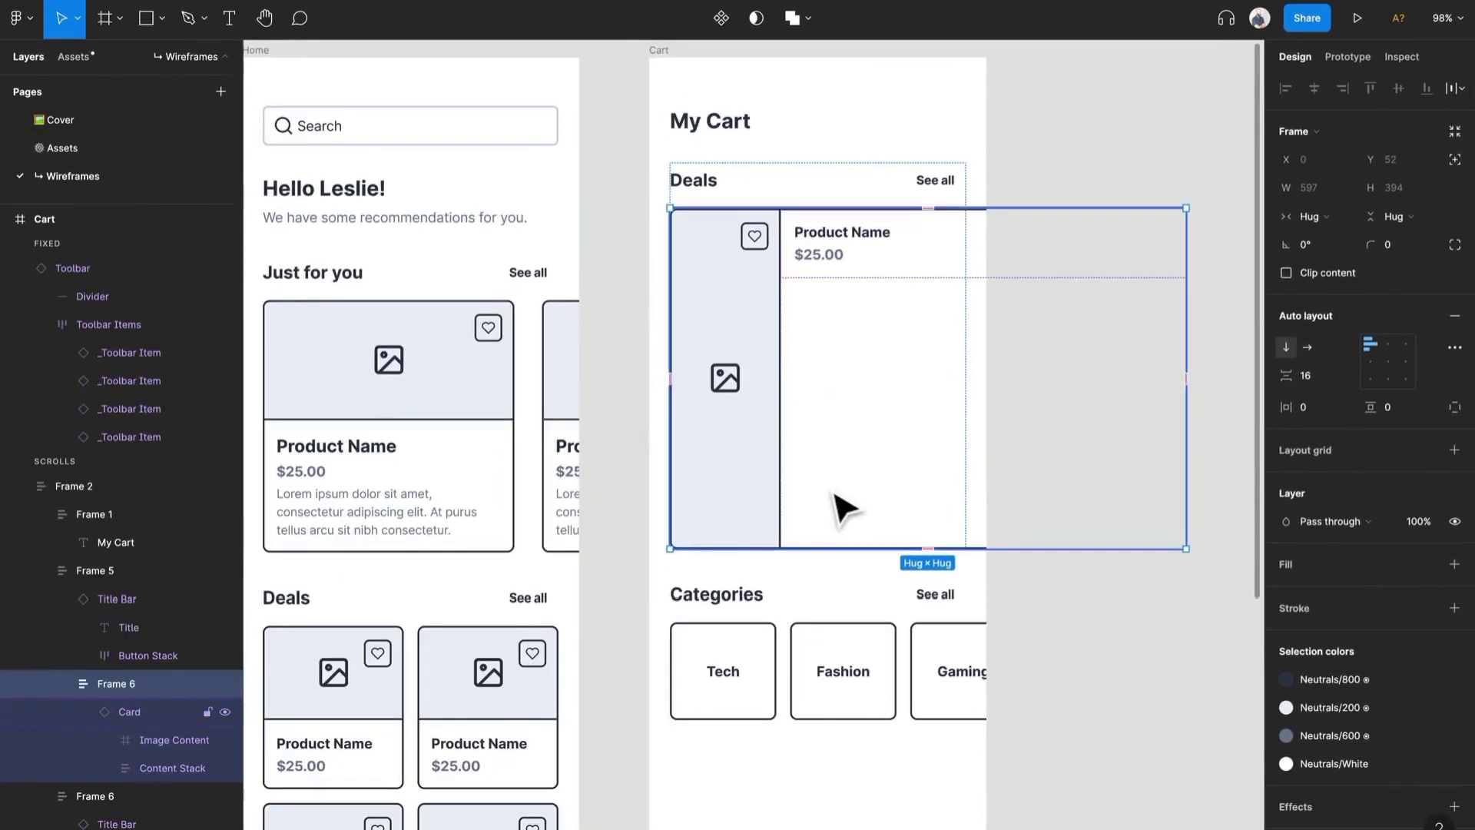
key(ctrl+shift+g)
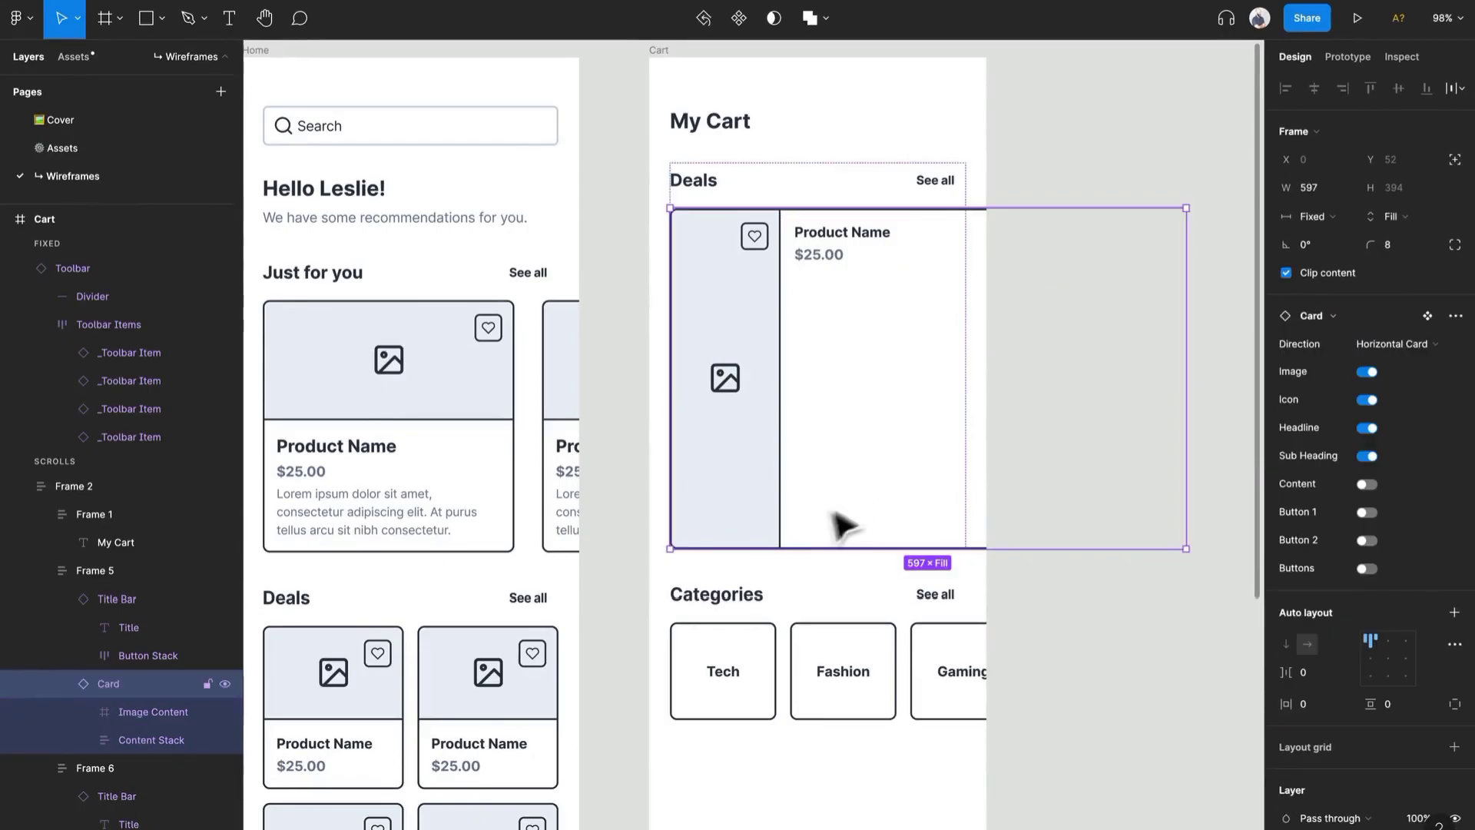
- Shrink the horizontal card to about 117 px tall and center its contents vertically
drag(869, 548, 881, 309)
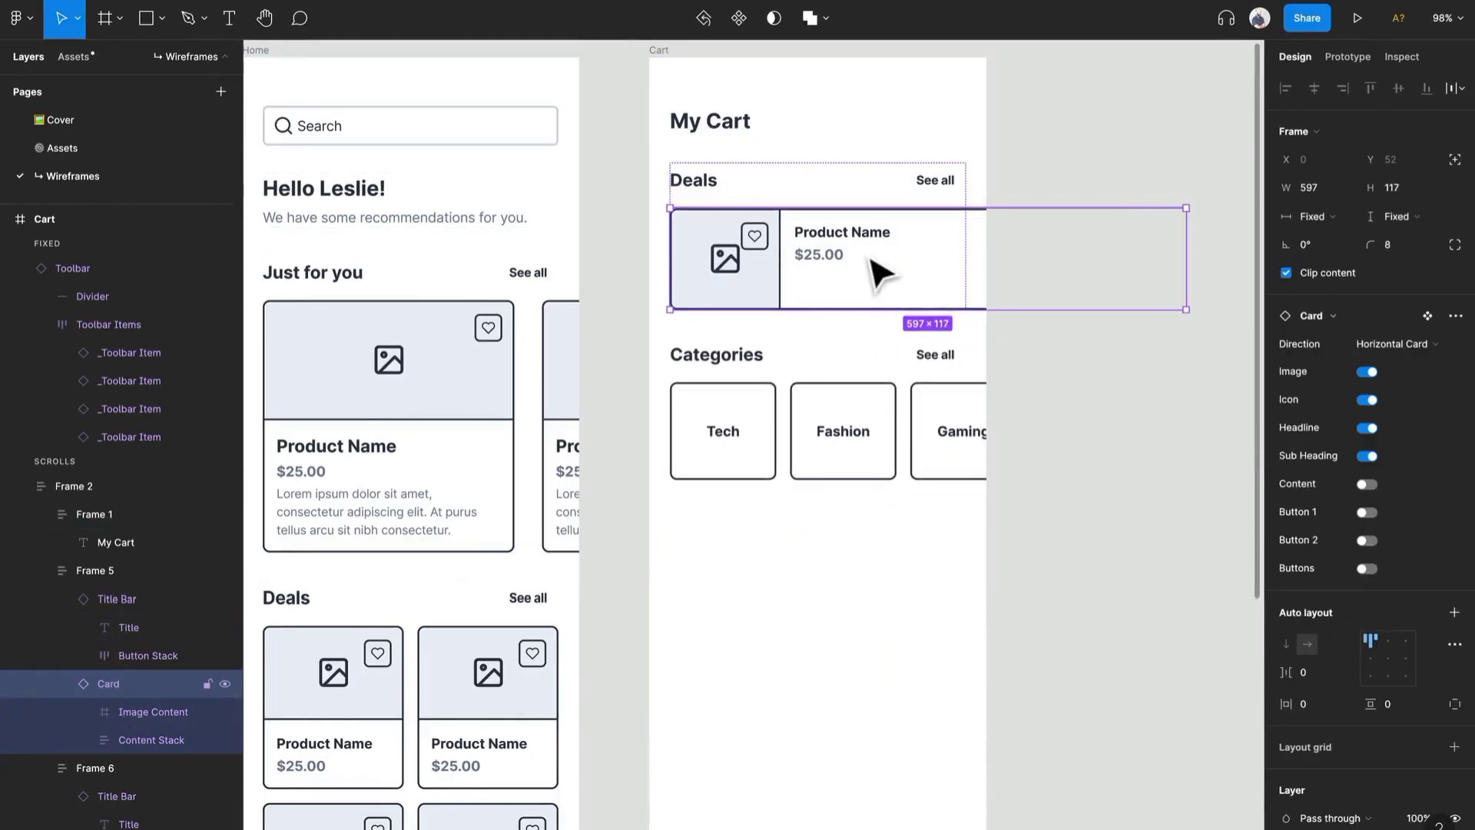
double_click(881, 274)
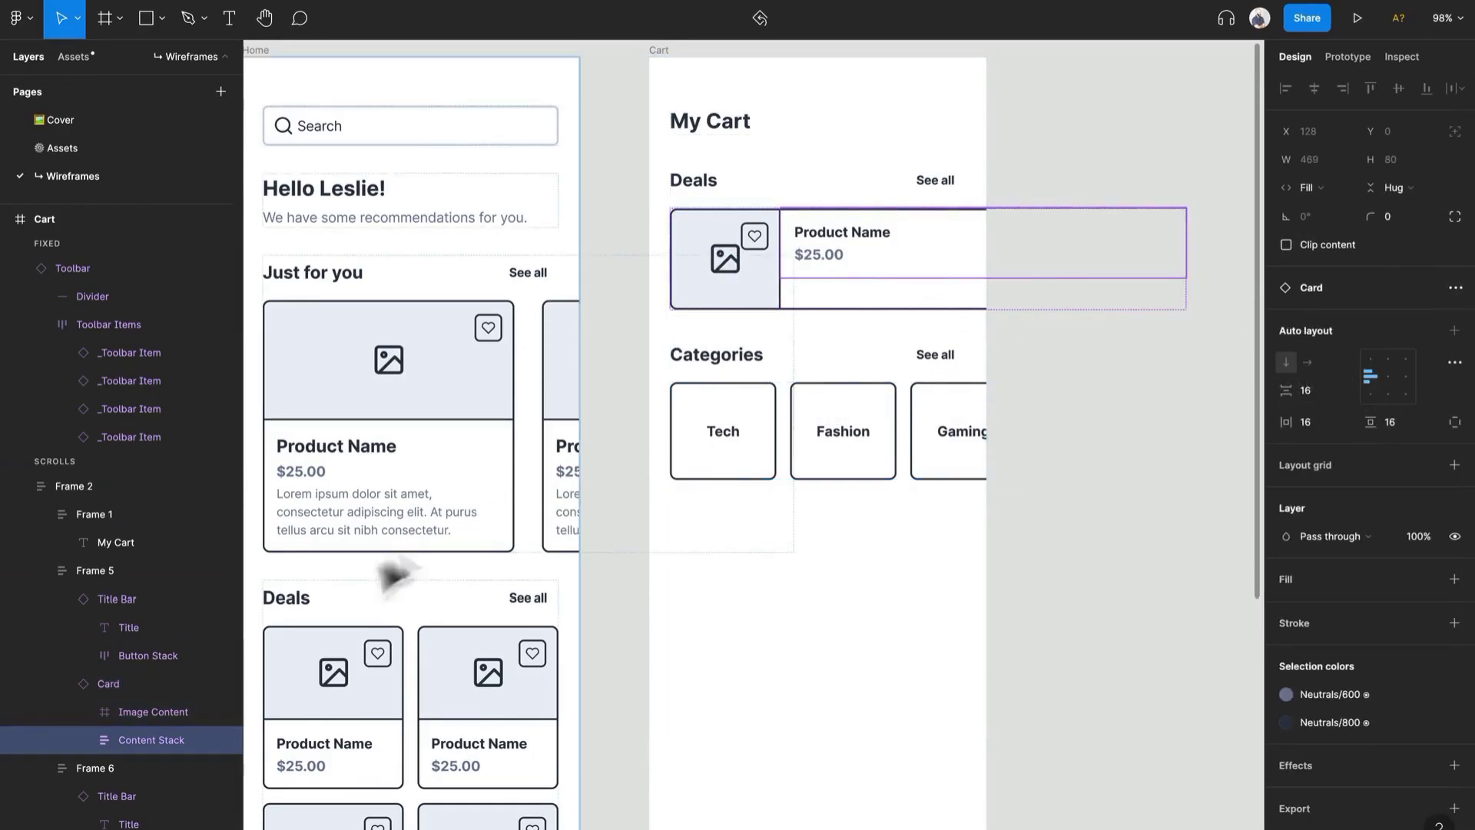
click(131, 693)
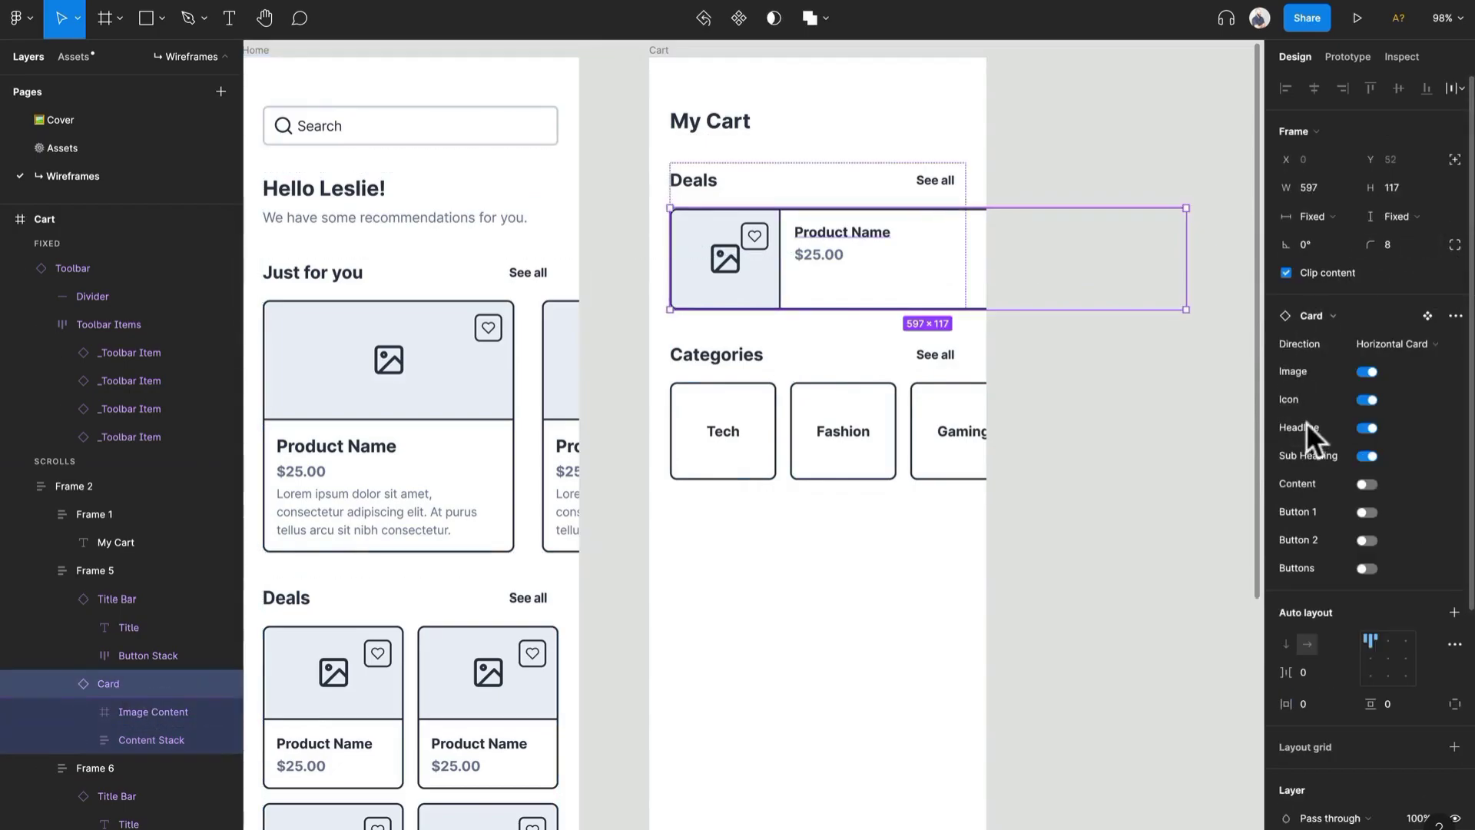
click(1364, 651)
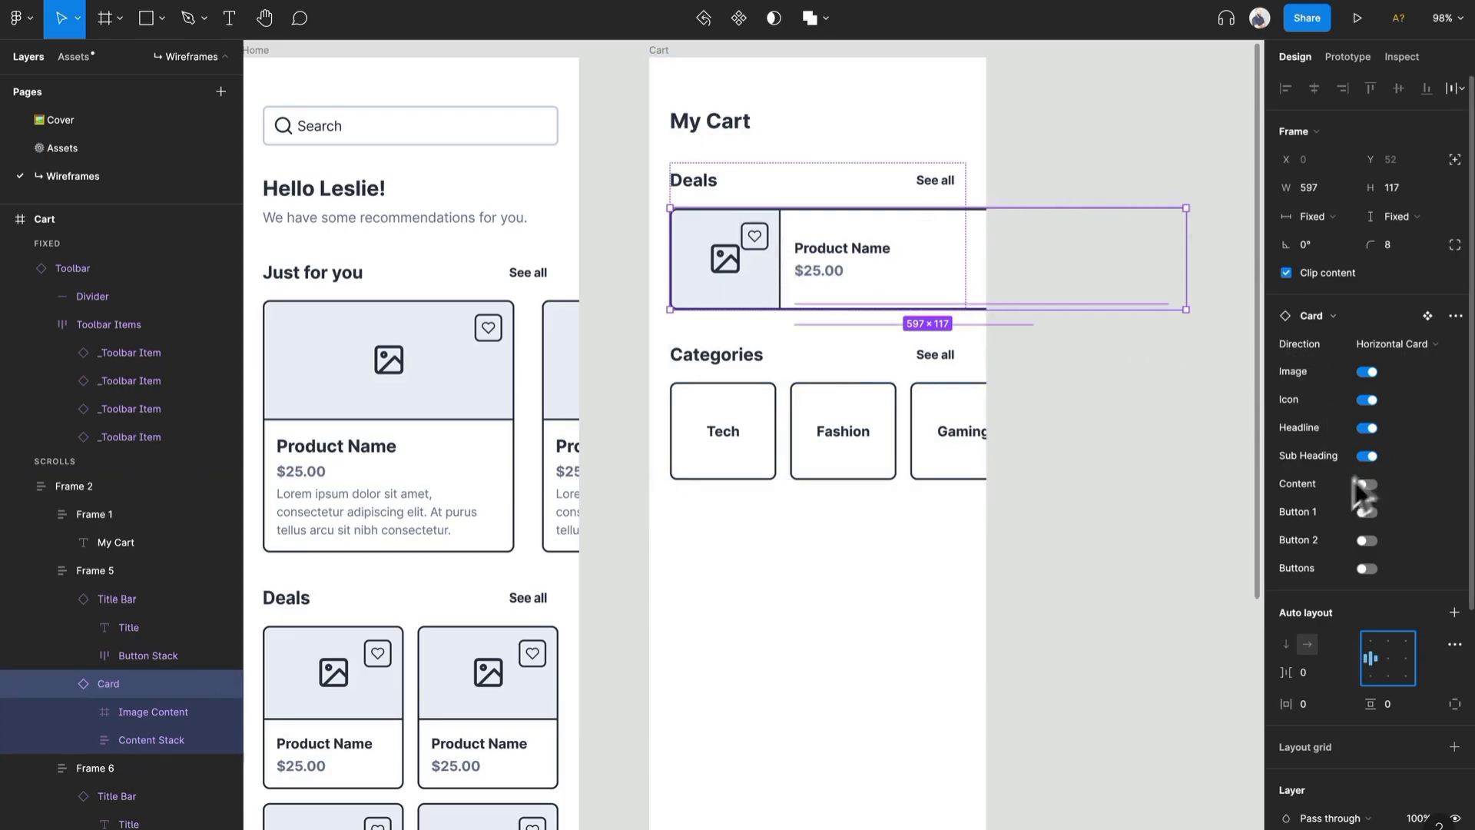
- Turn off the favourite icon on the horizontal card
click(1367, 399)
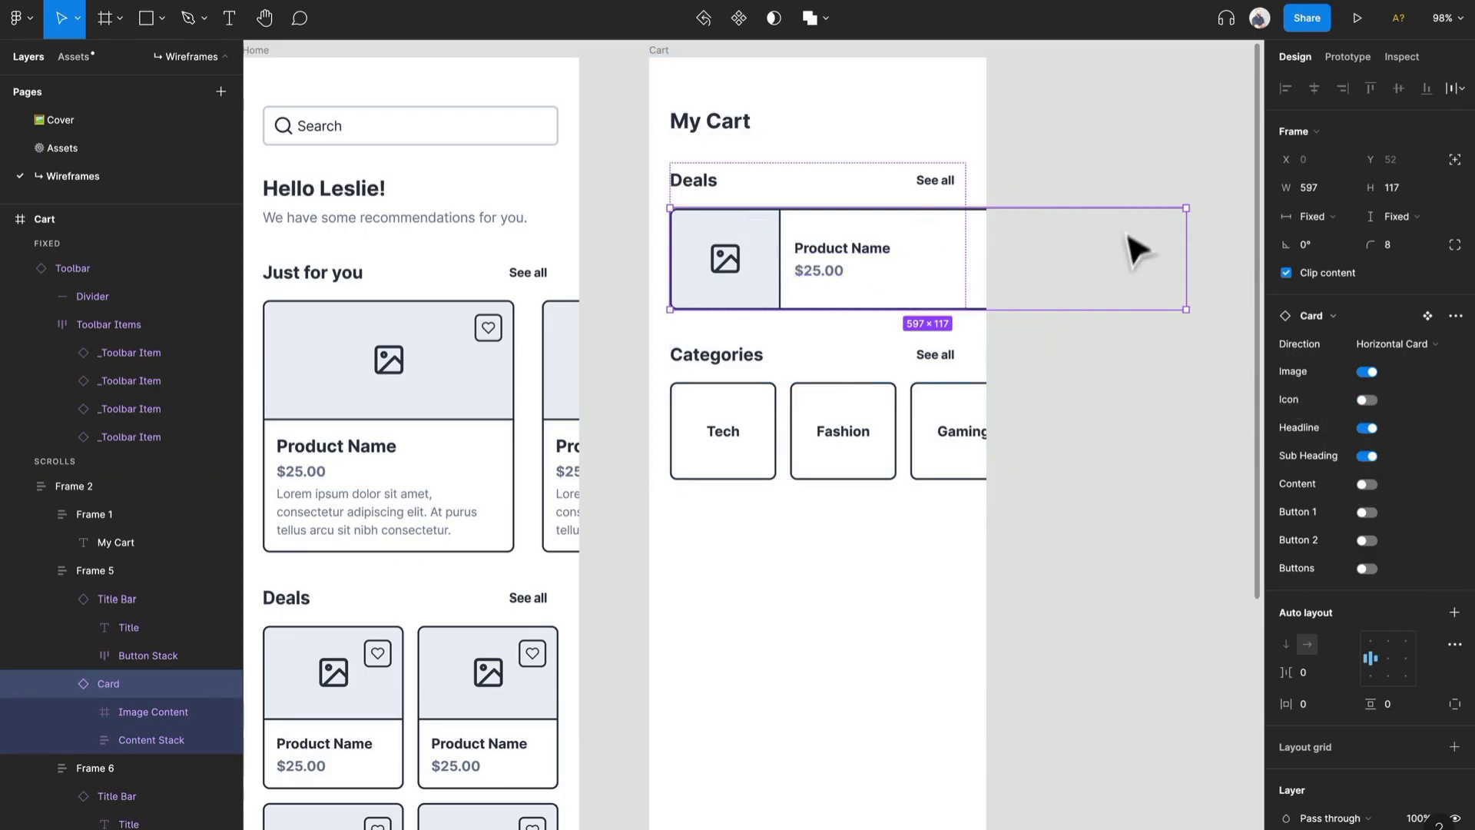
click(1142, 188)
double_click(949, 248)
double_click(948, 247)
click(1051, 182)
double_click(896, 244)
double_click(907, 257)
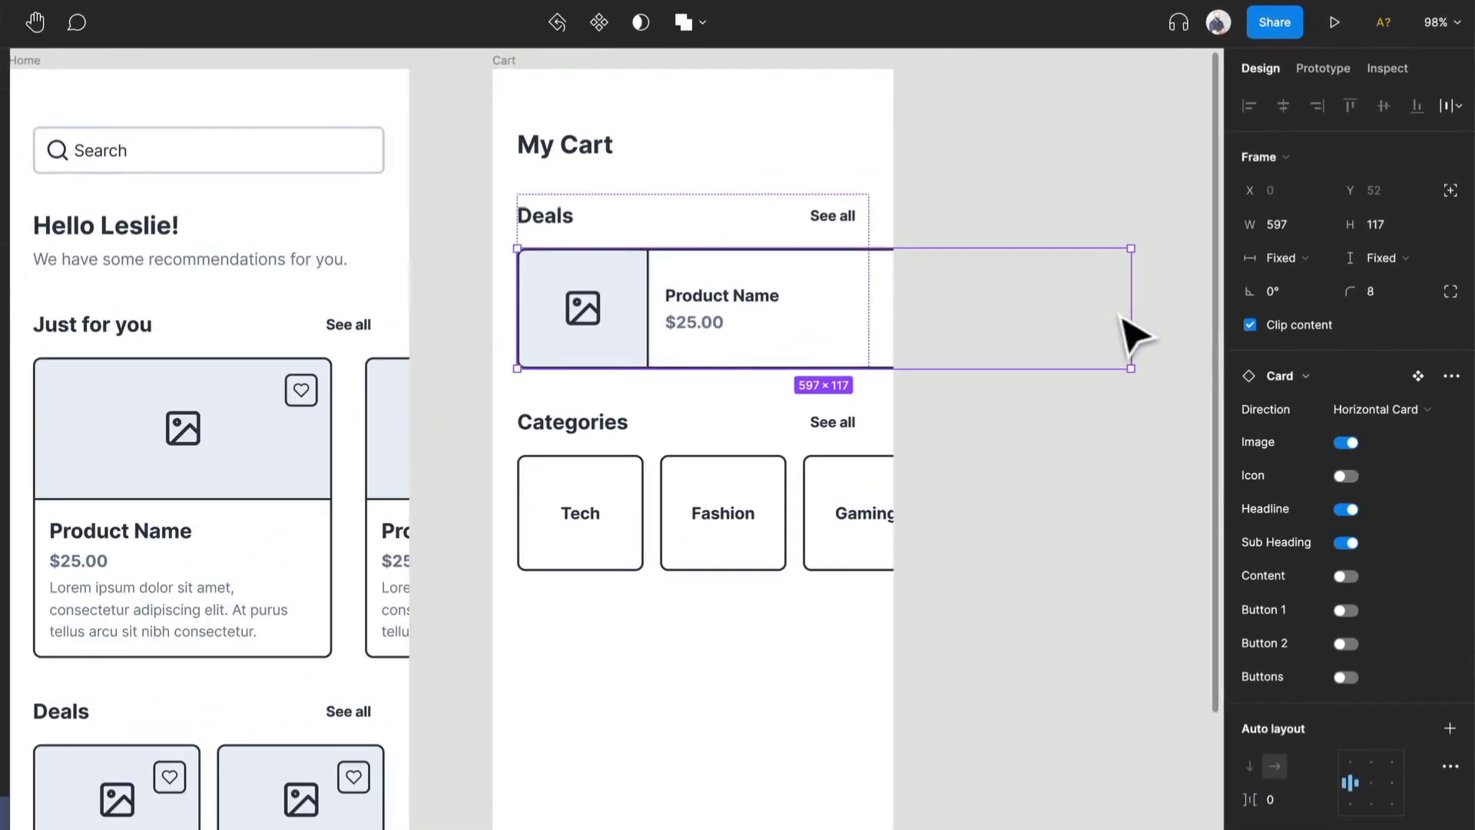
- Set the horizontal card's width to fill its container
click(1281, 257)
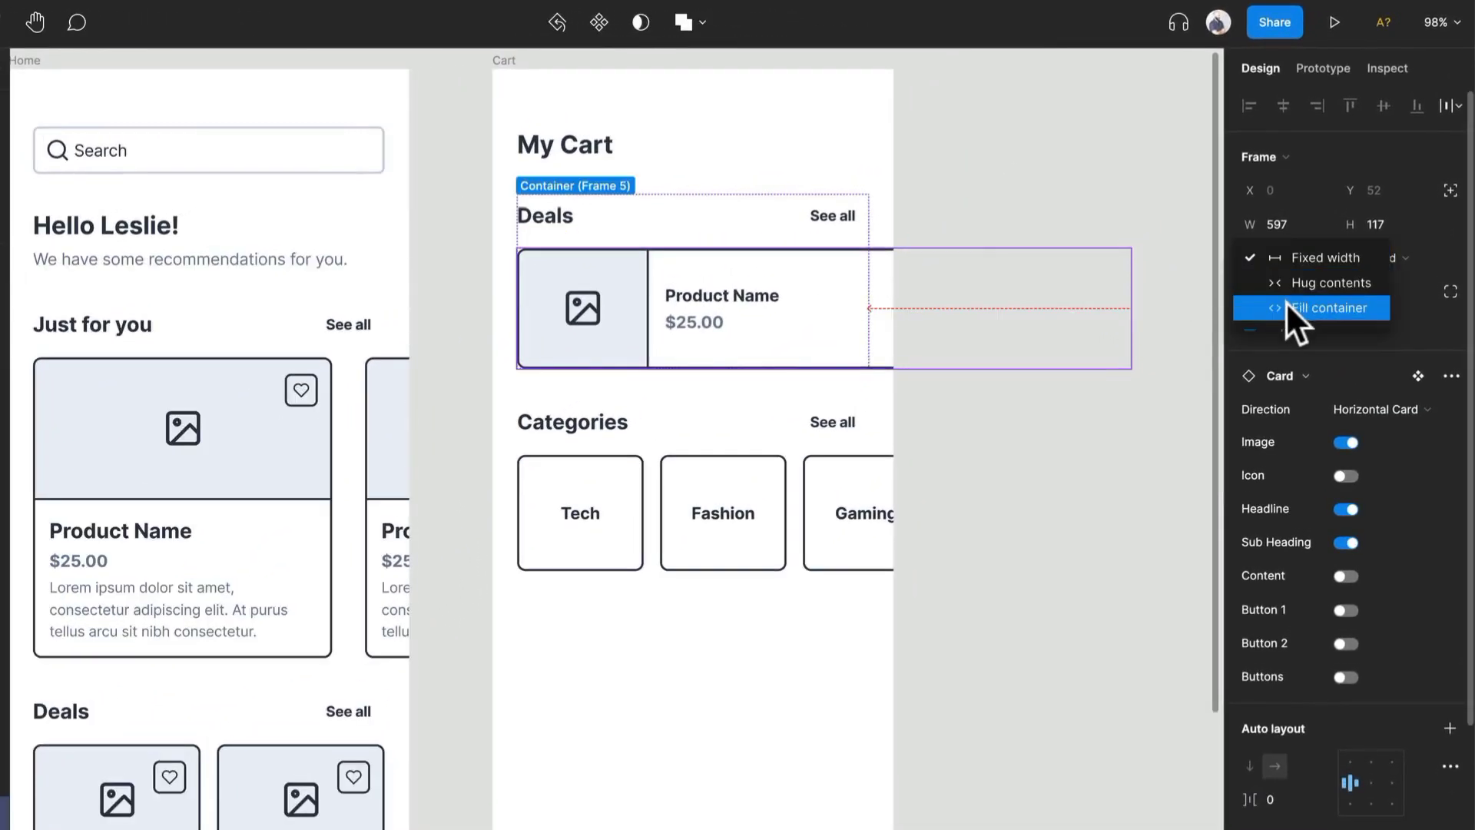
click(1287, 306)
- Delete the Deals title bar above the horizontal card
click(789, 237)
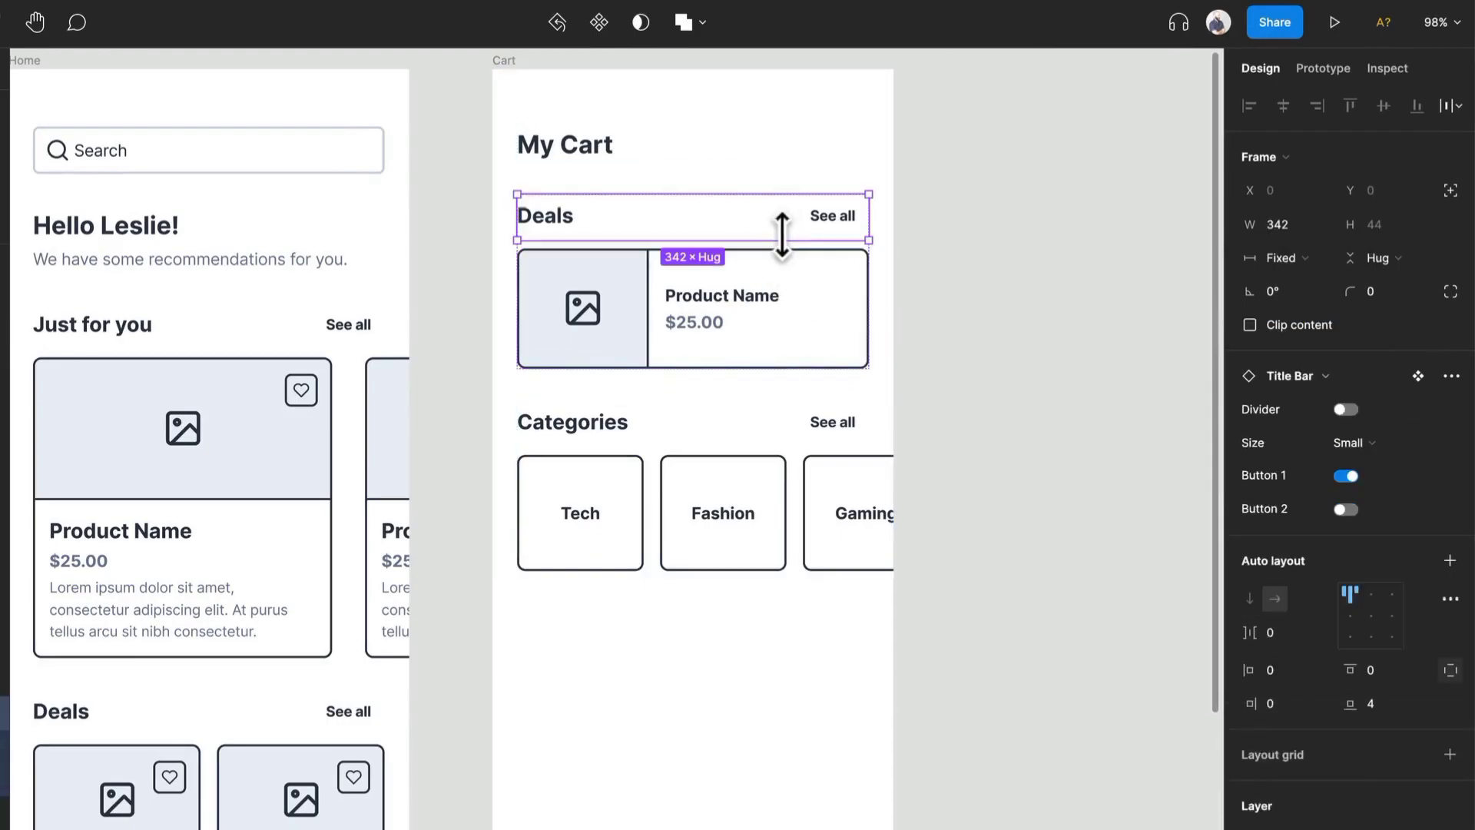
key(Delete)
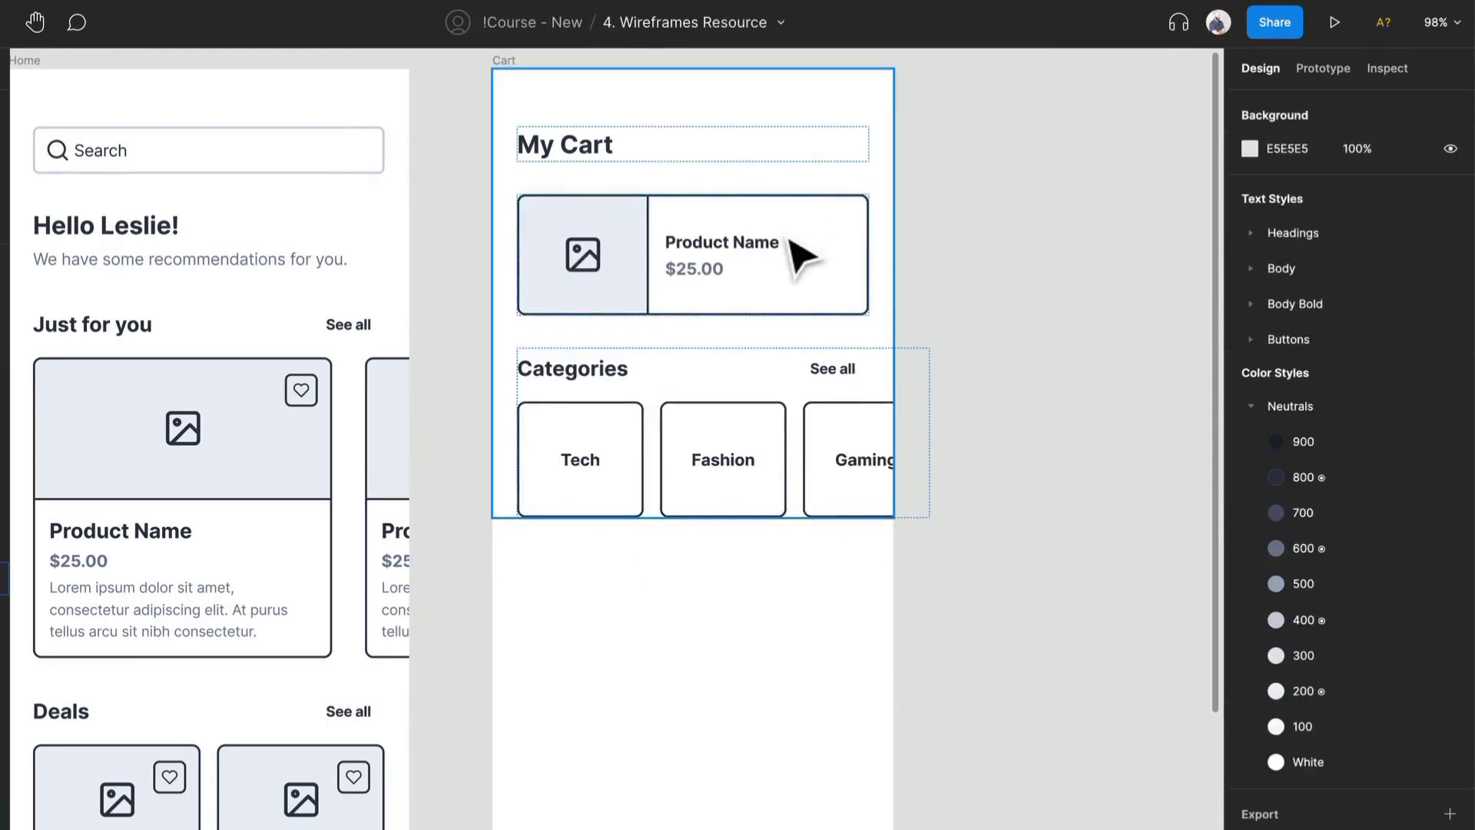
- Add two more copies of the horizontal card, stacking three product cards in the cart list
click(790, 239)
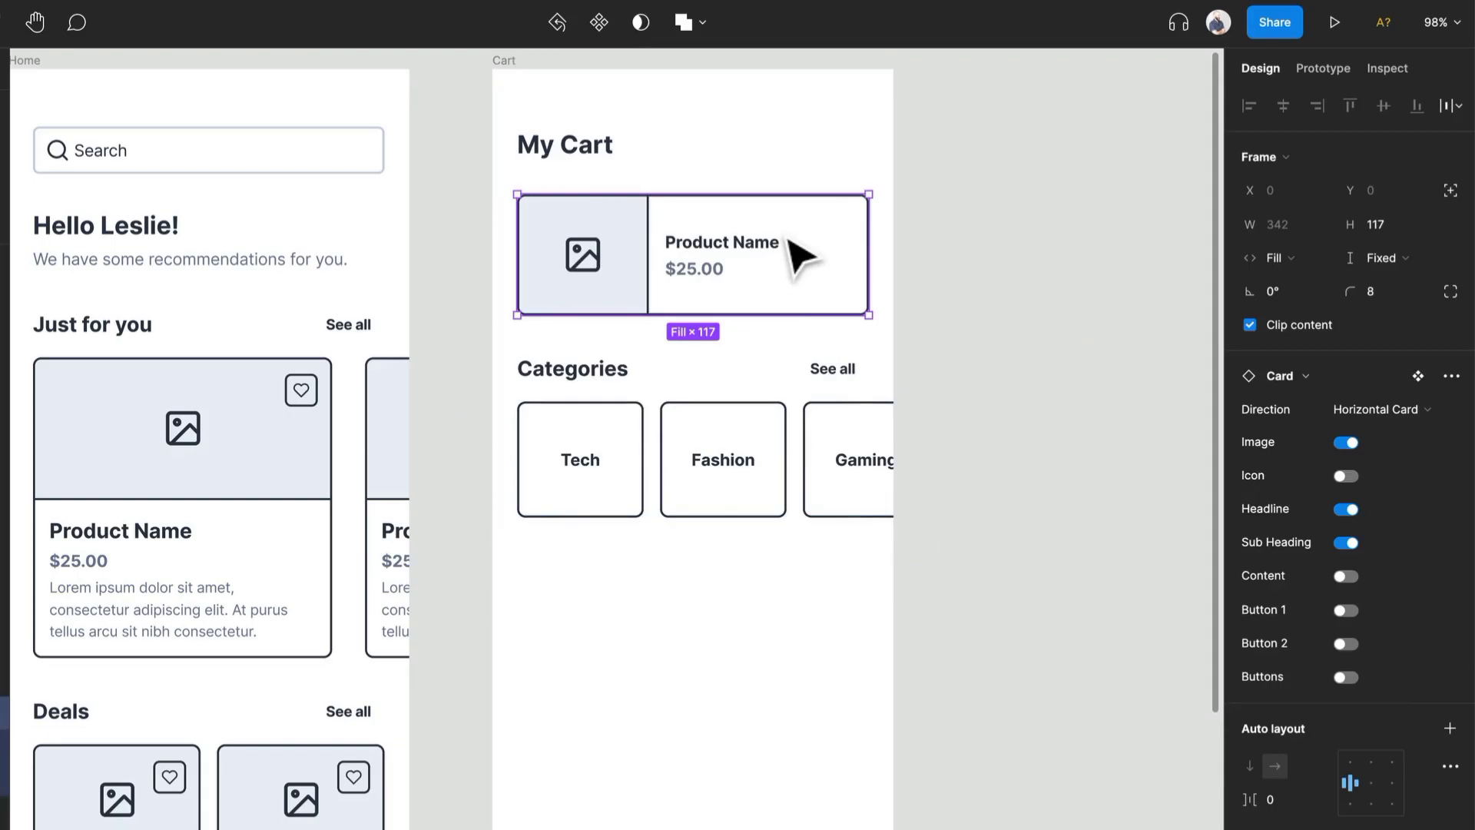
key(ctrl+v)
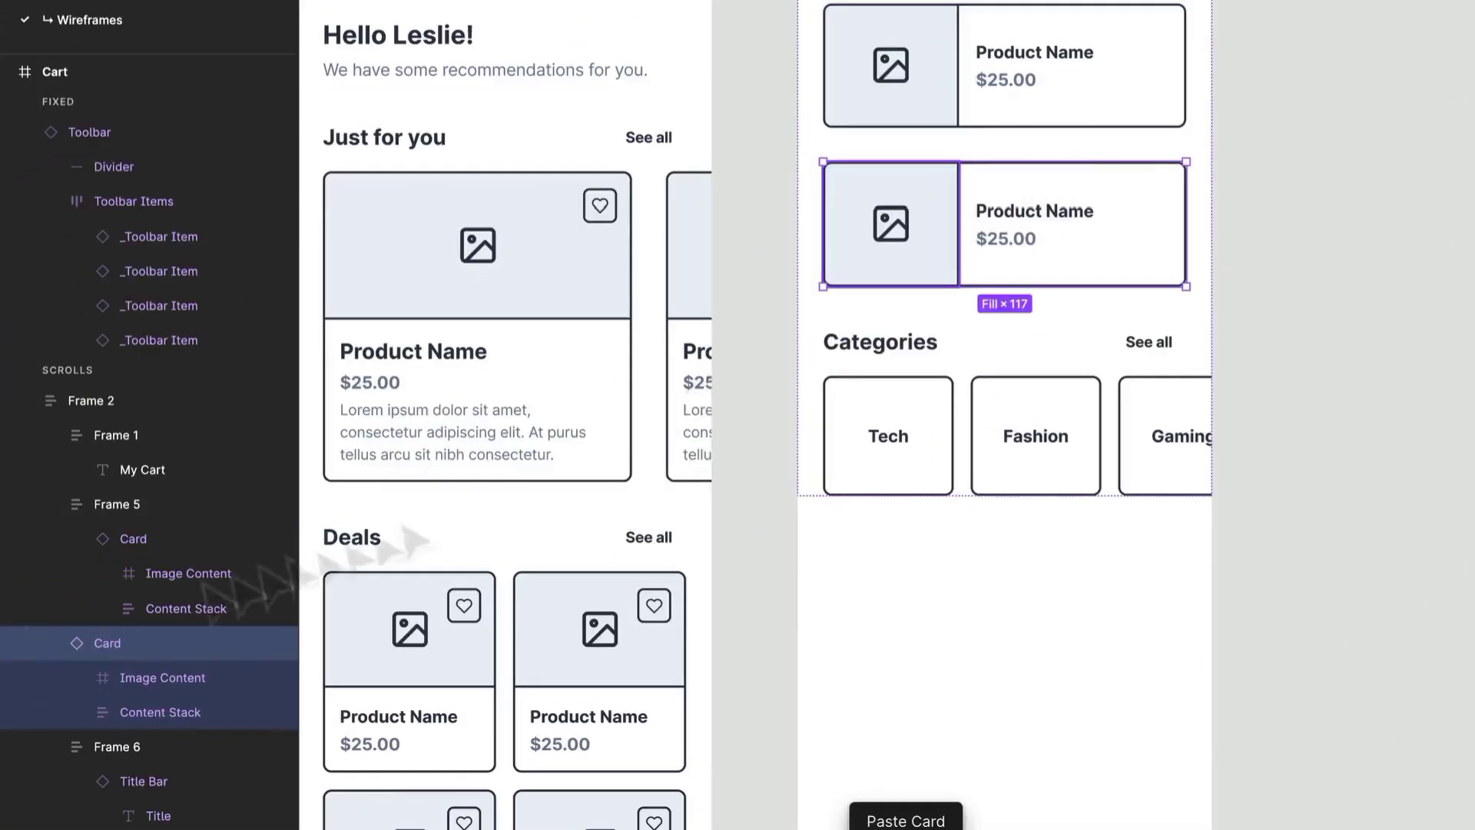
drag(127, 642, 169, 622)
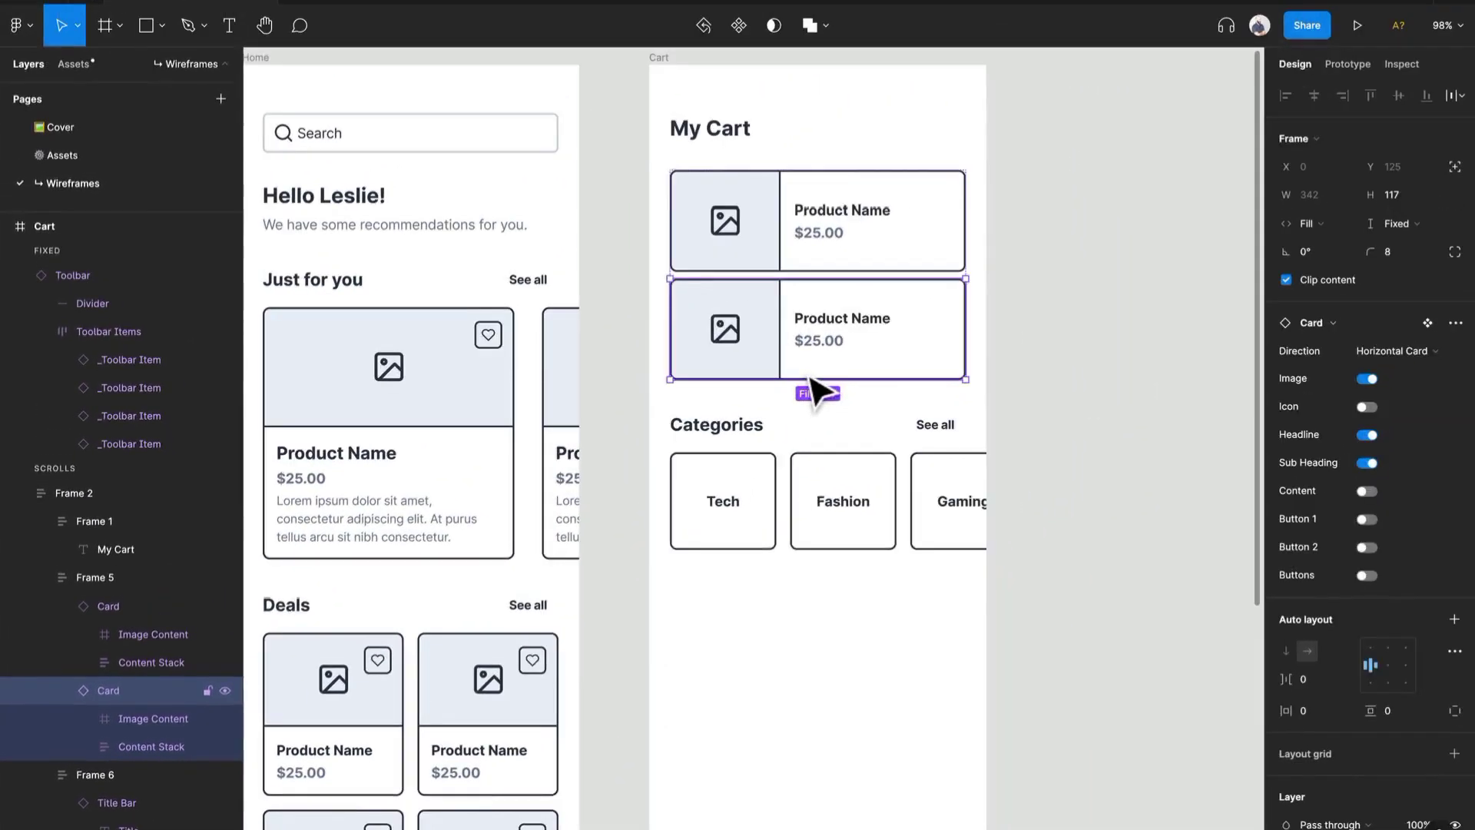
key(ctrl+d)
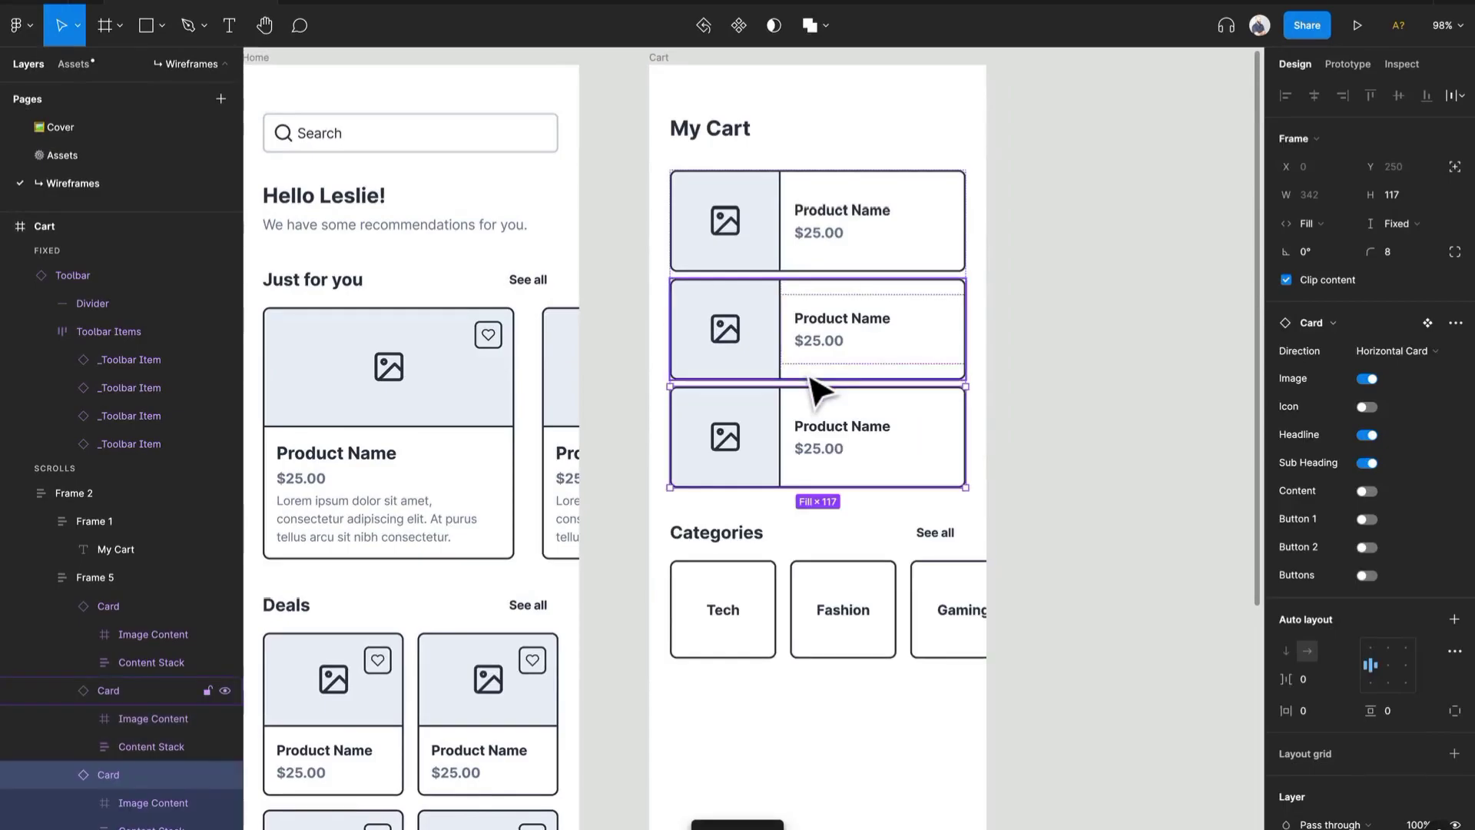
- Delete the Categories section from the Cart frame
click(860, 565)
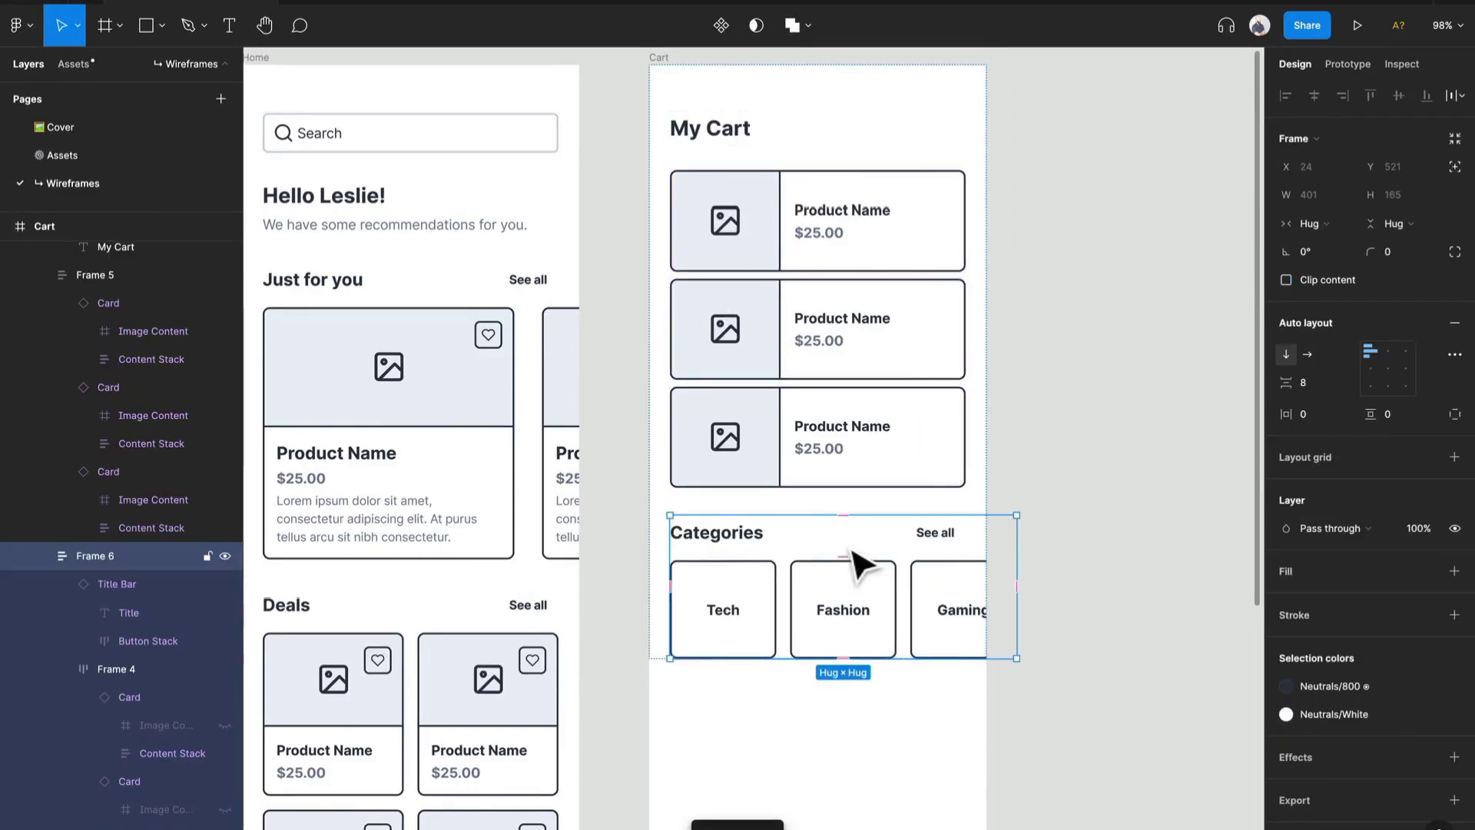
key(Delete)
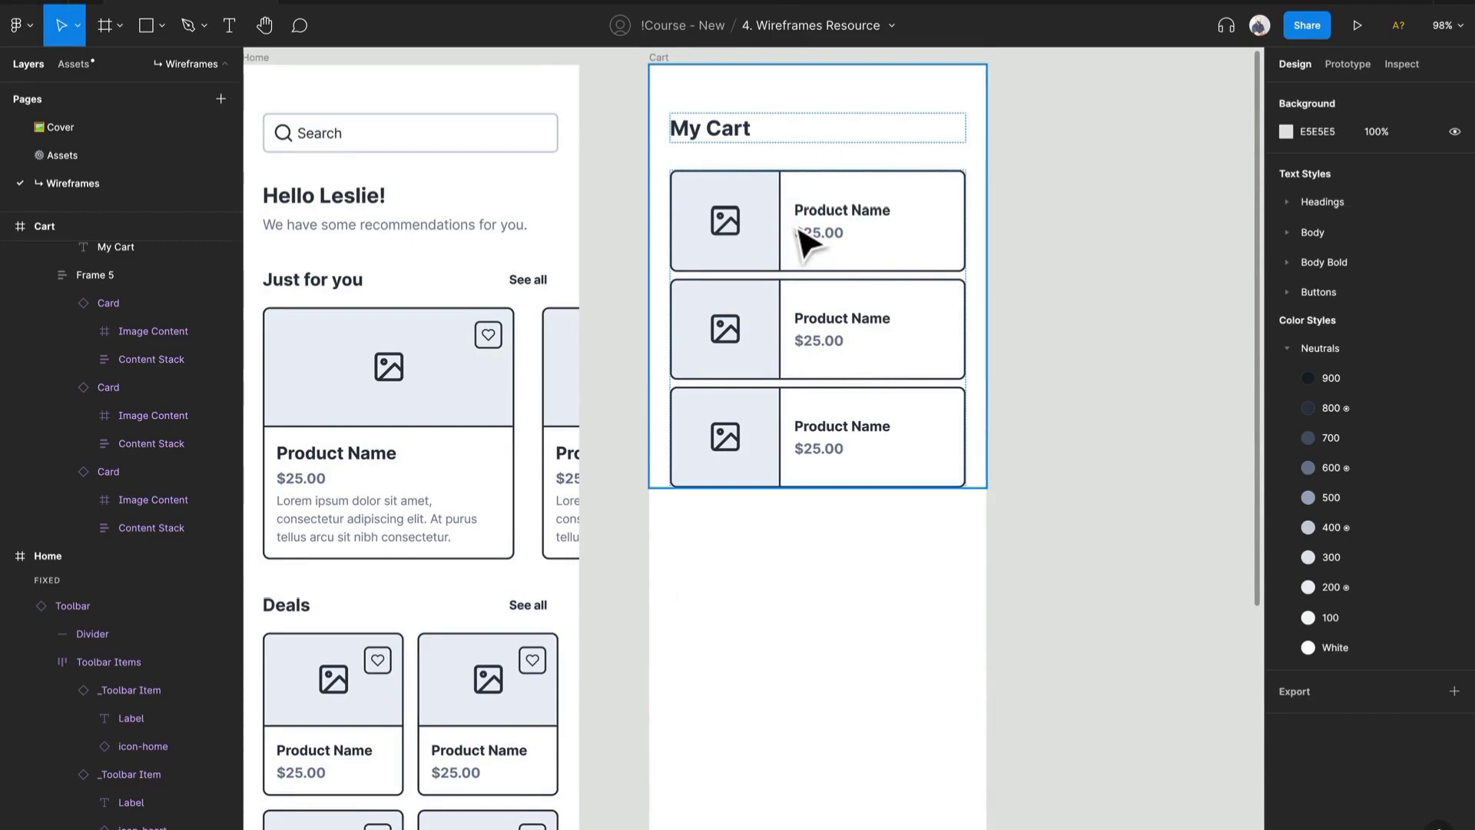
- Copy the 'Hello Leslie!' greeting block from the Home frame into the Cart frame below the cards
click(451, 203)
drag(490, 226, 791, 542)
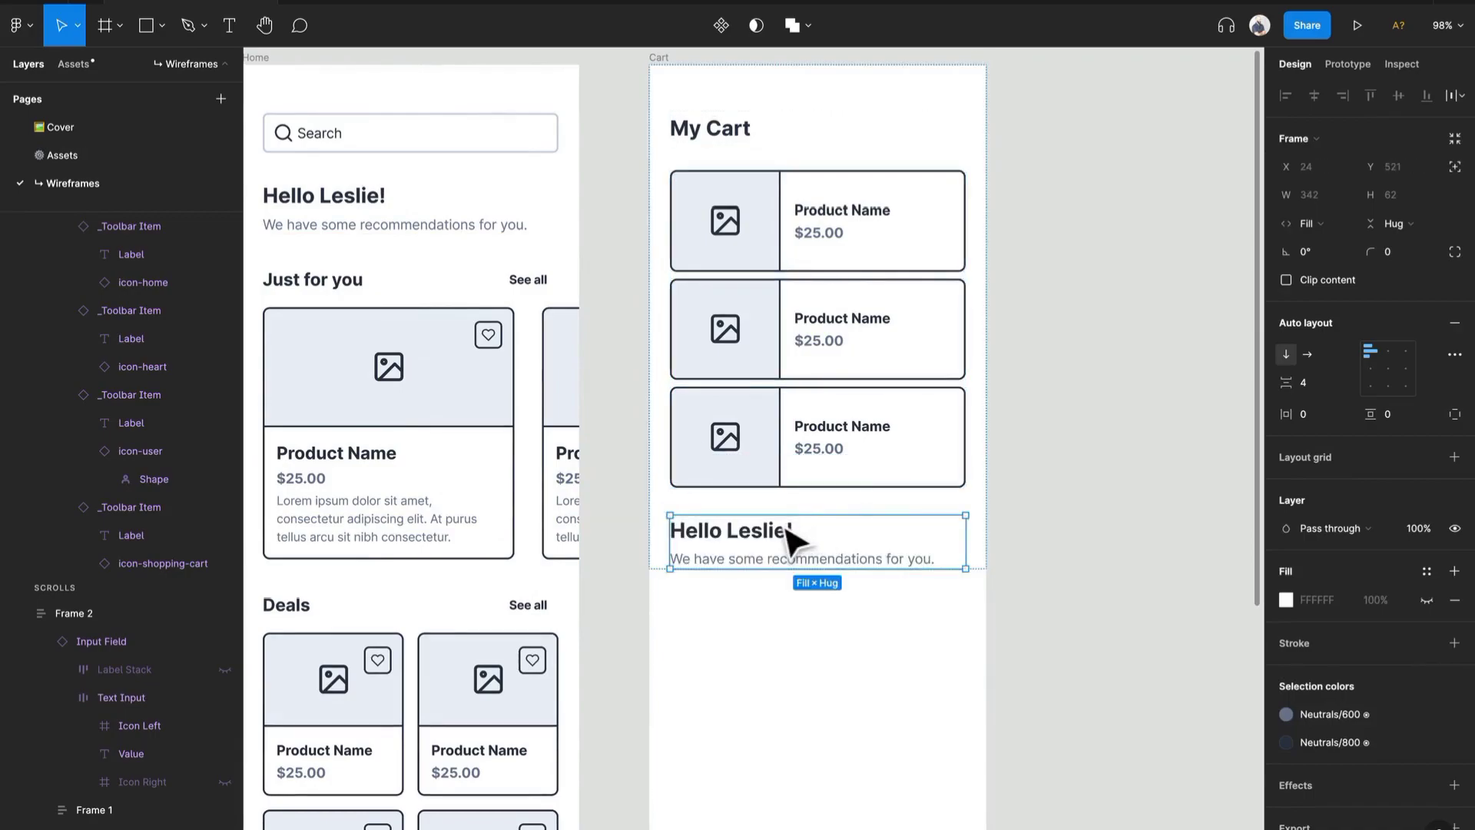
- Switch the greeting block to a horizontal layout and set both its texts to fill the width and height
click(1306, 354)
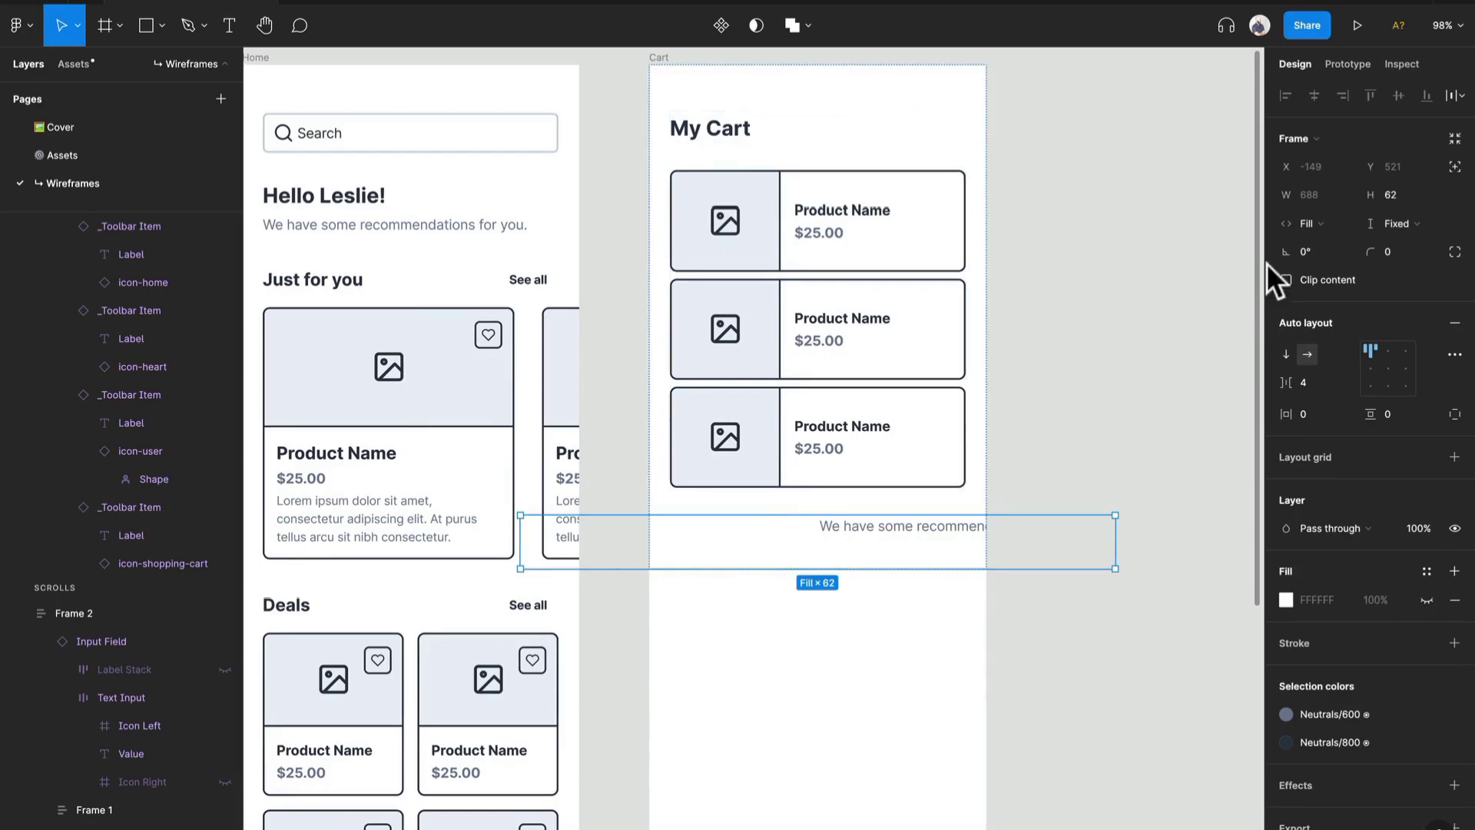
click(1302, 228)
click(1321, 201)
click(1320, 221)
click(1326, 245)
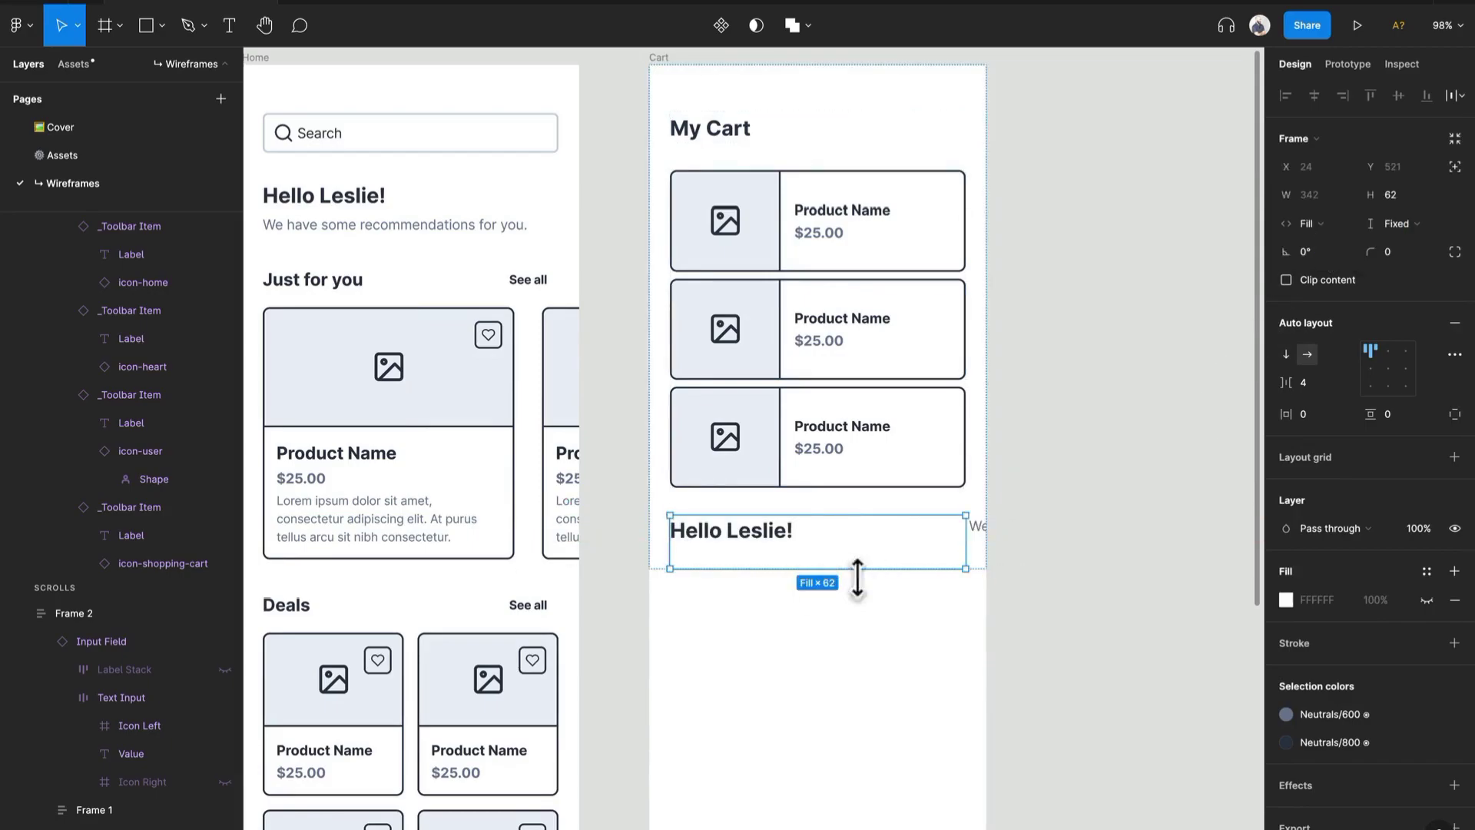
double_click(778, 541)
shift+click(157, 310)
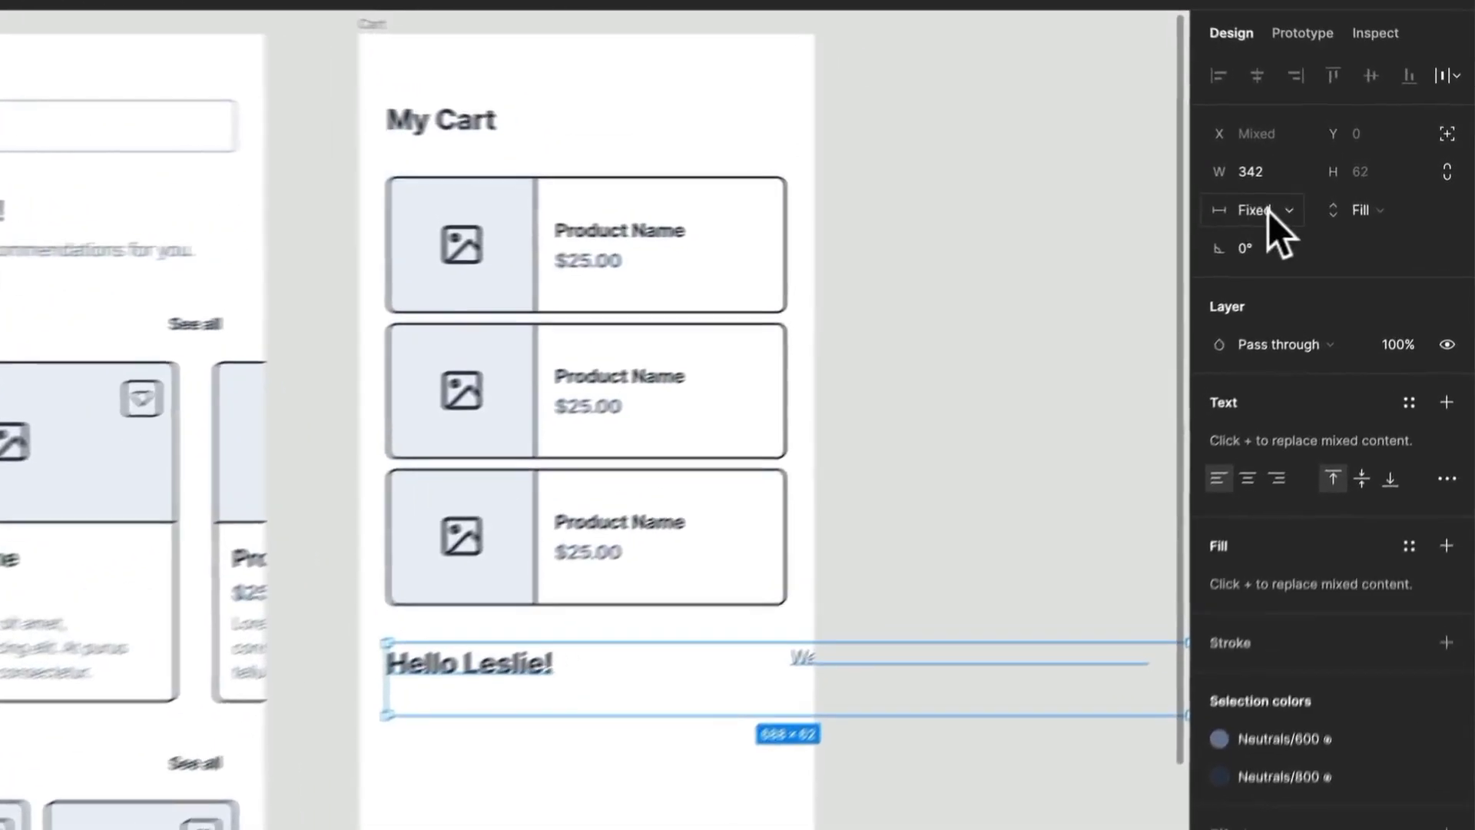
click(1269, 210)
click(1258, 265)
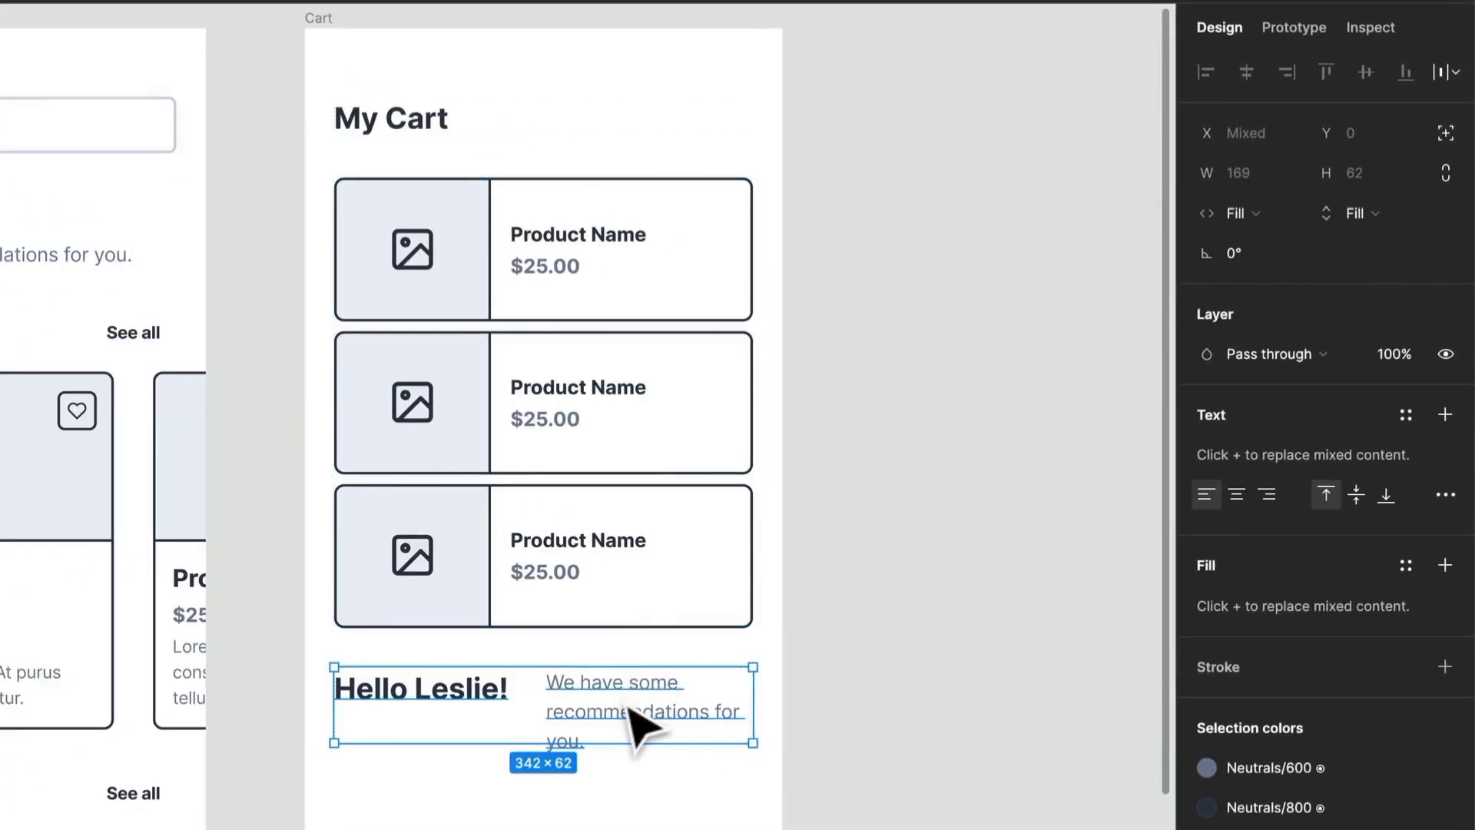
- Right-align the description text and set both greeting texts' height to hug contents
click(631, 718)
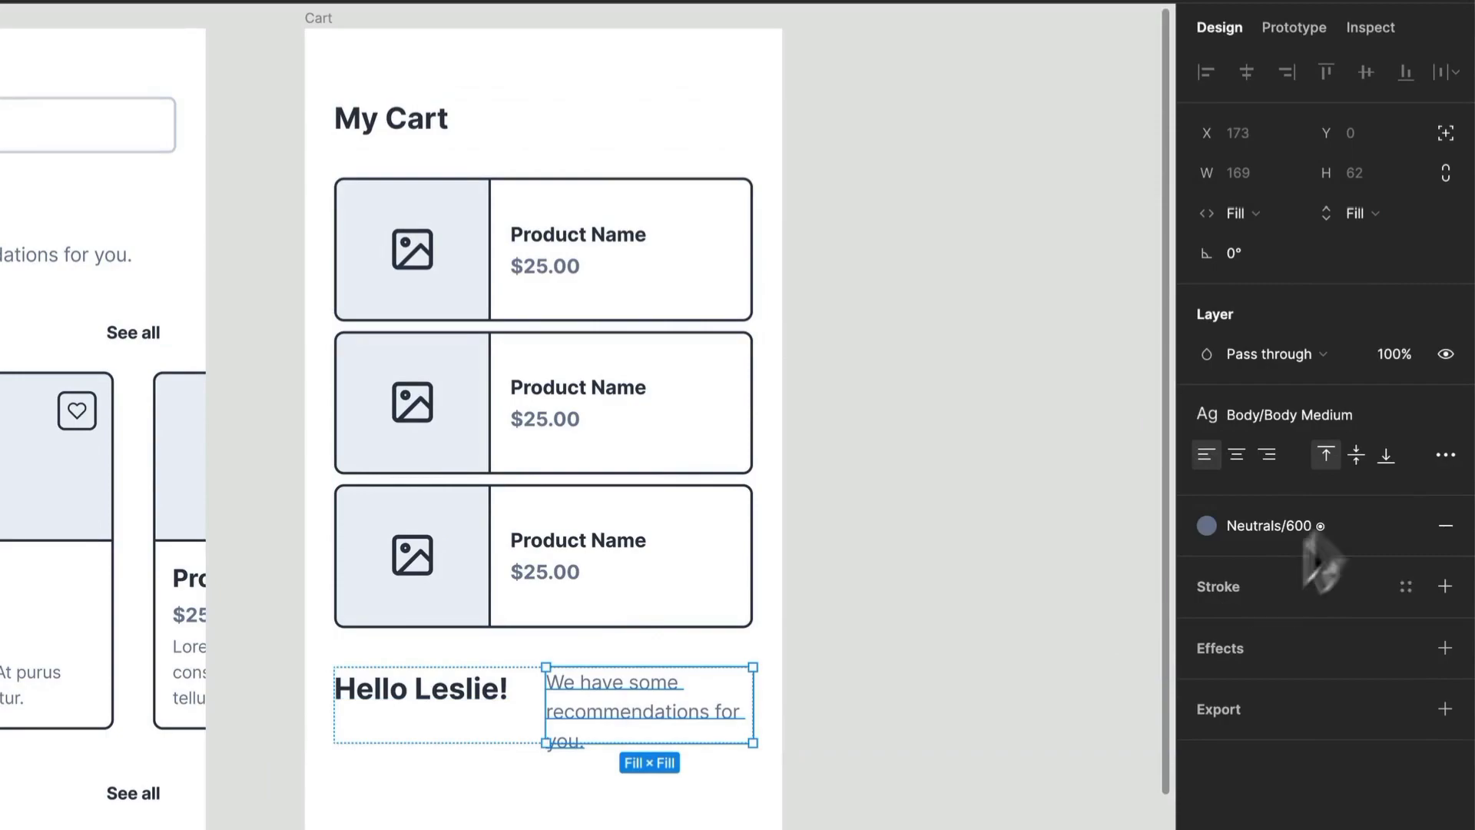
click(1266, 454)
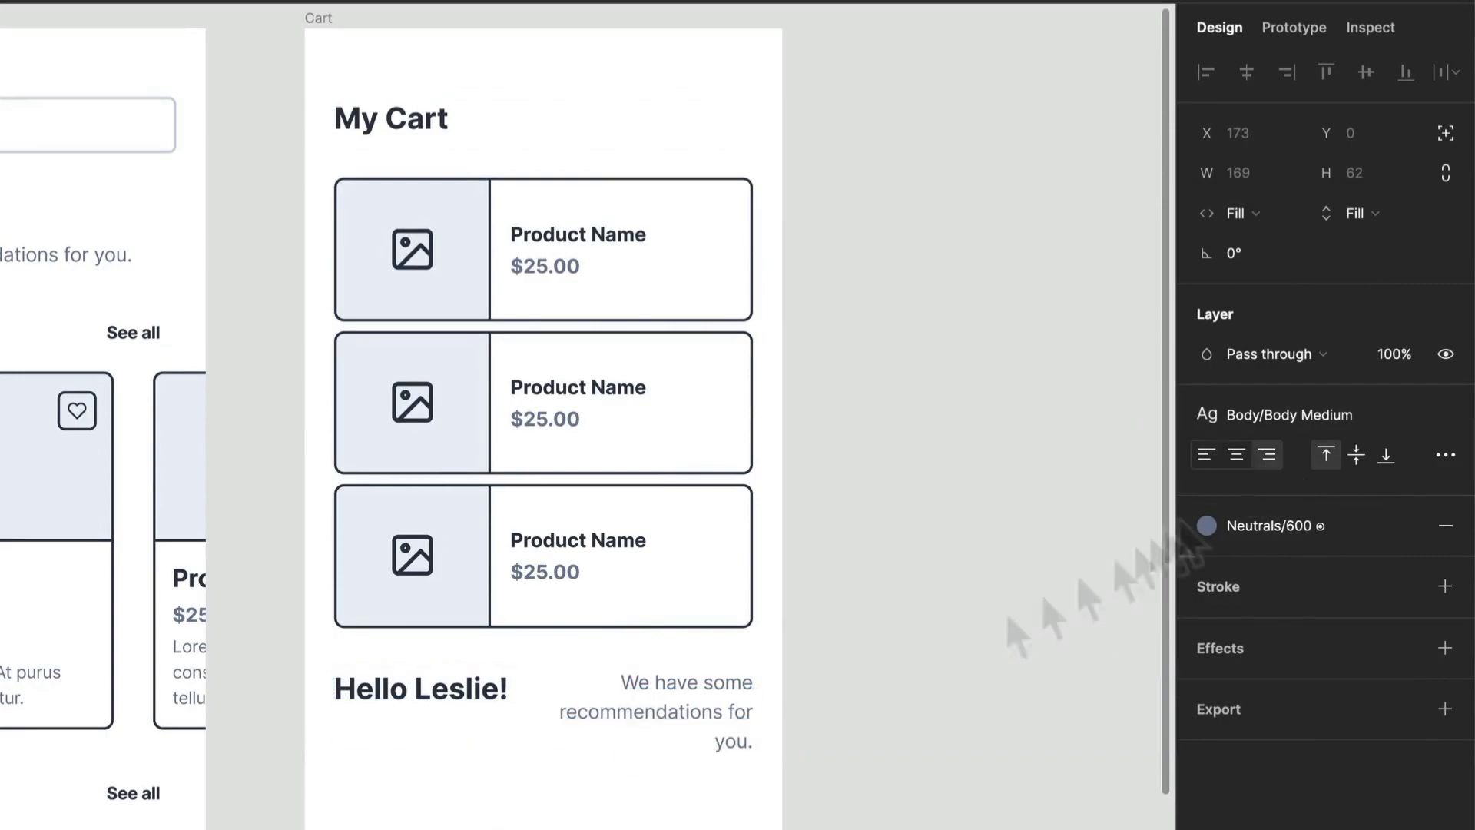
click(475, 734)
click(1326, 458)
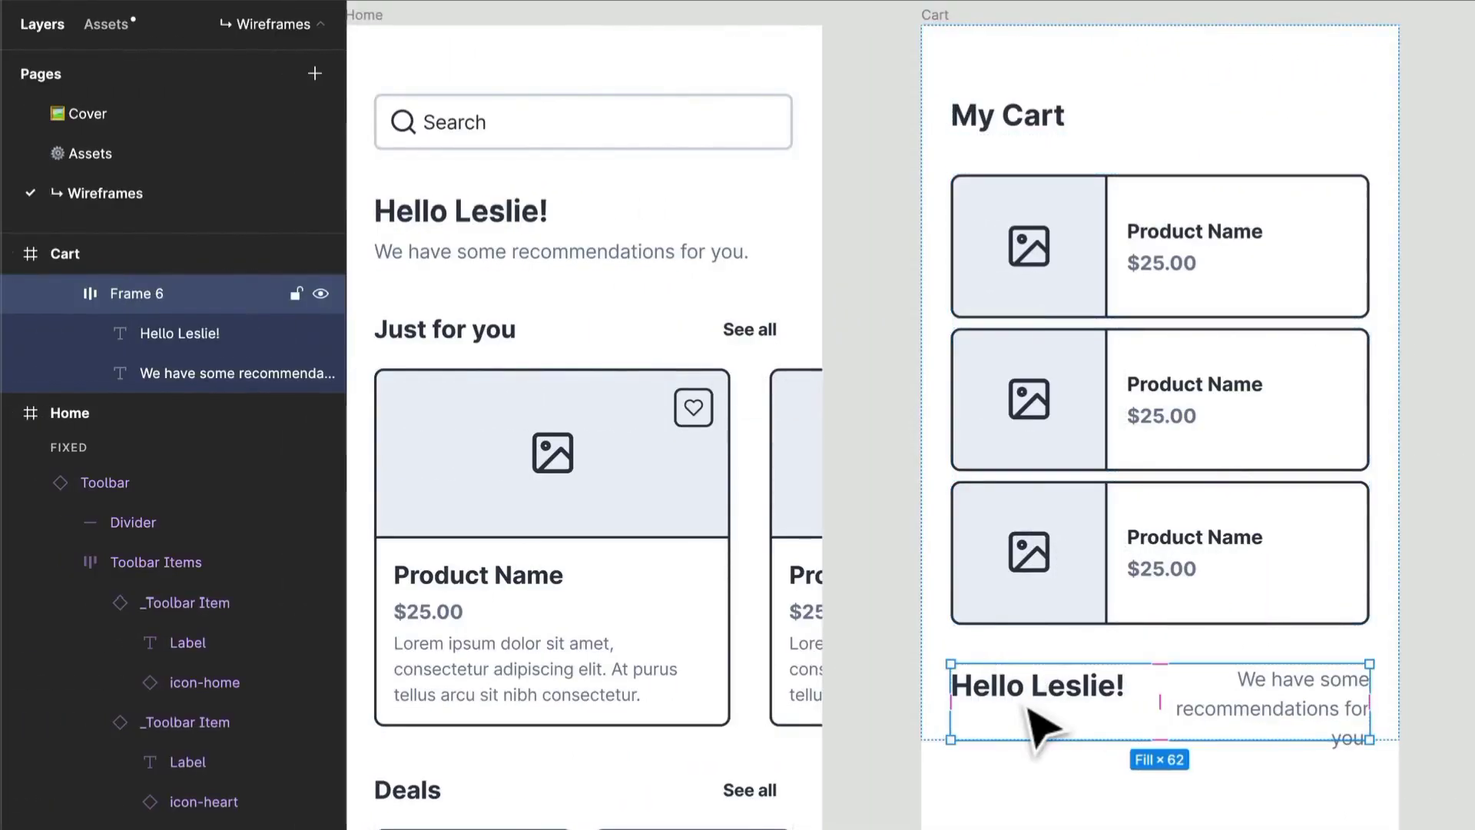
double_click(1033, 684)
shift+click(1321, 710)
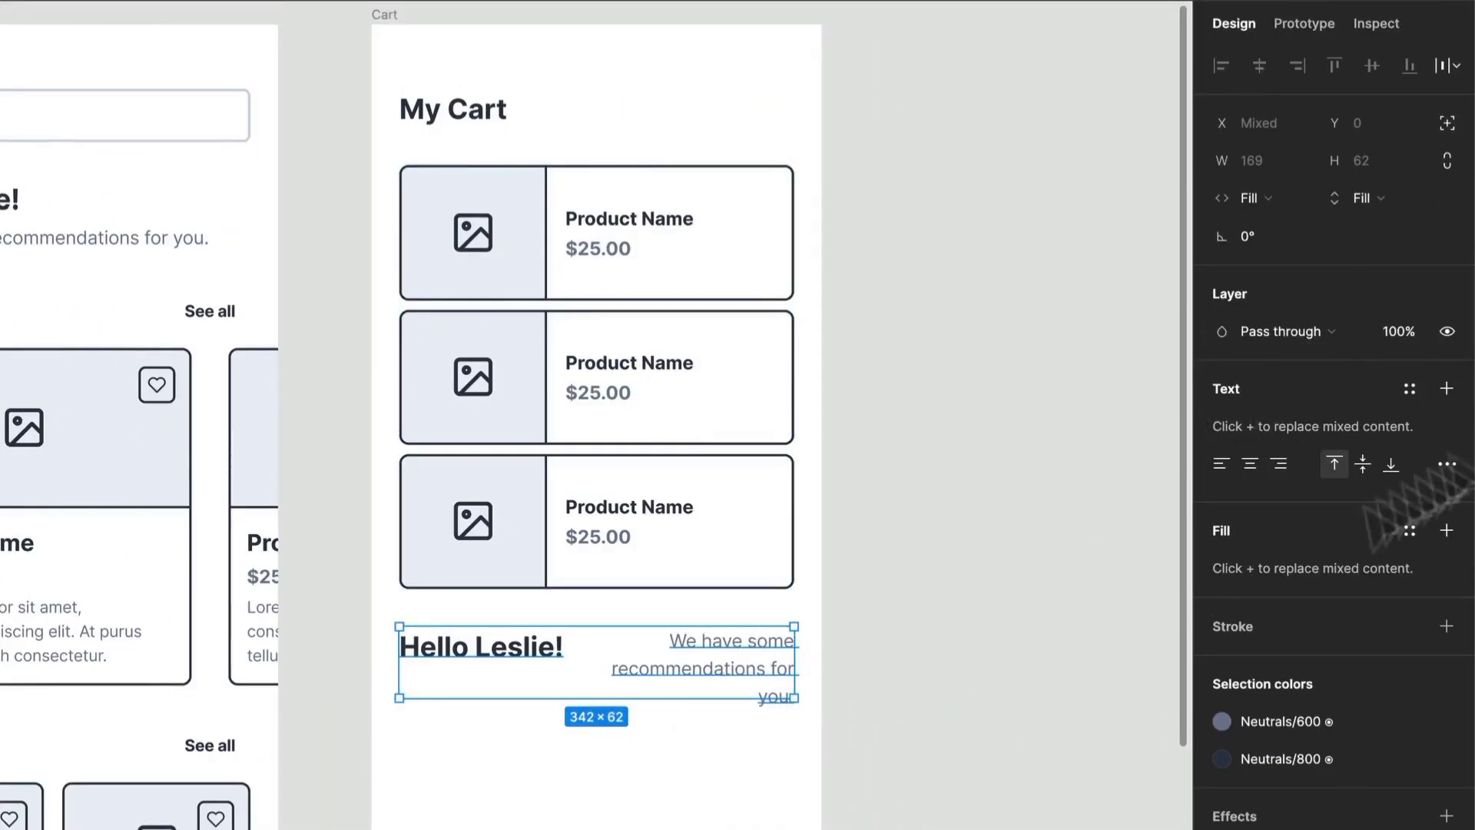
click(1383, 199)
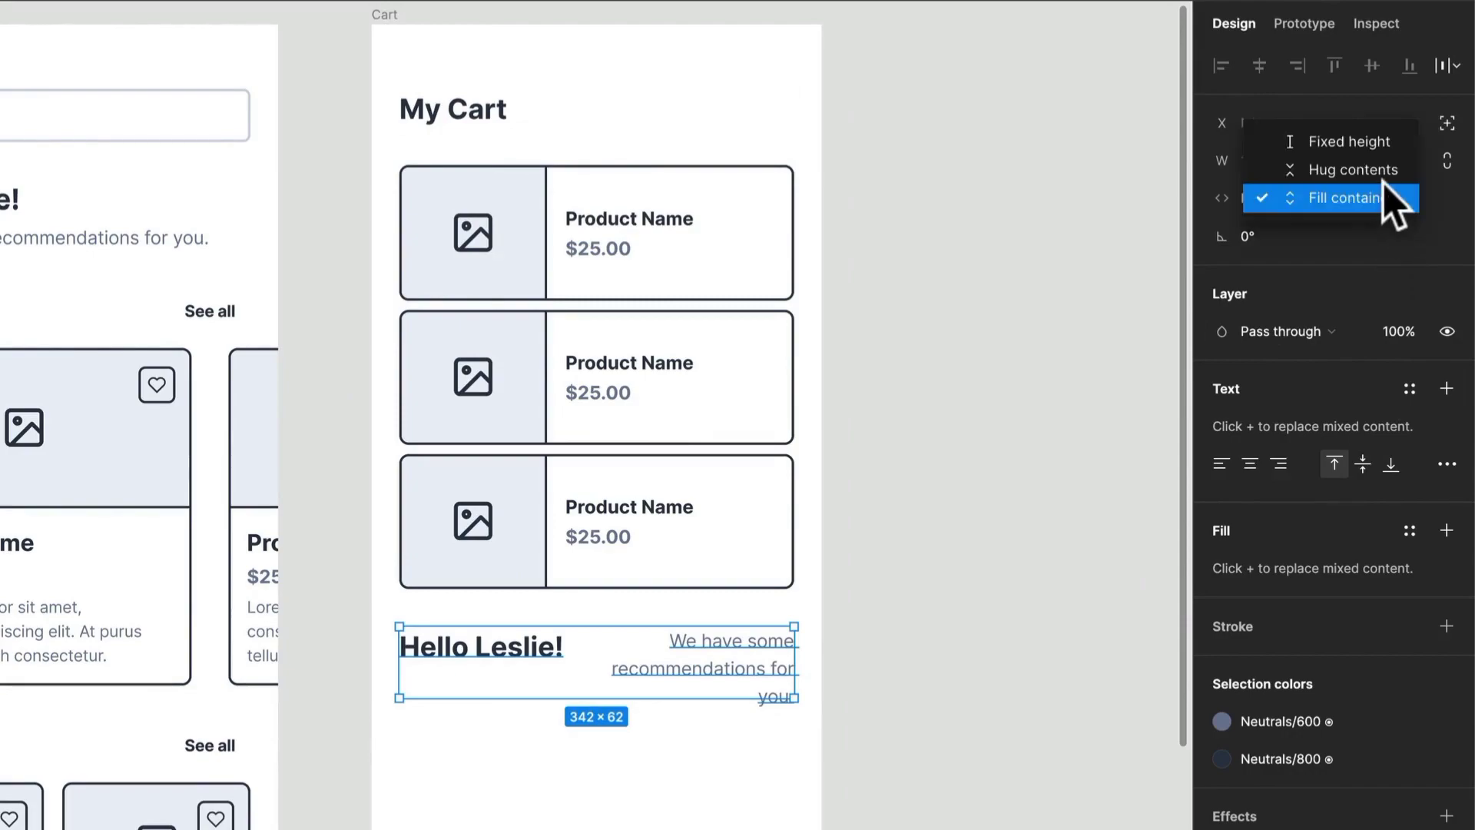
- Rename the heading to 'Cart Total' and apply the Heading XS text style
double_click(537, 665)
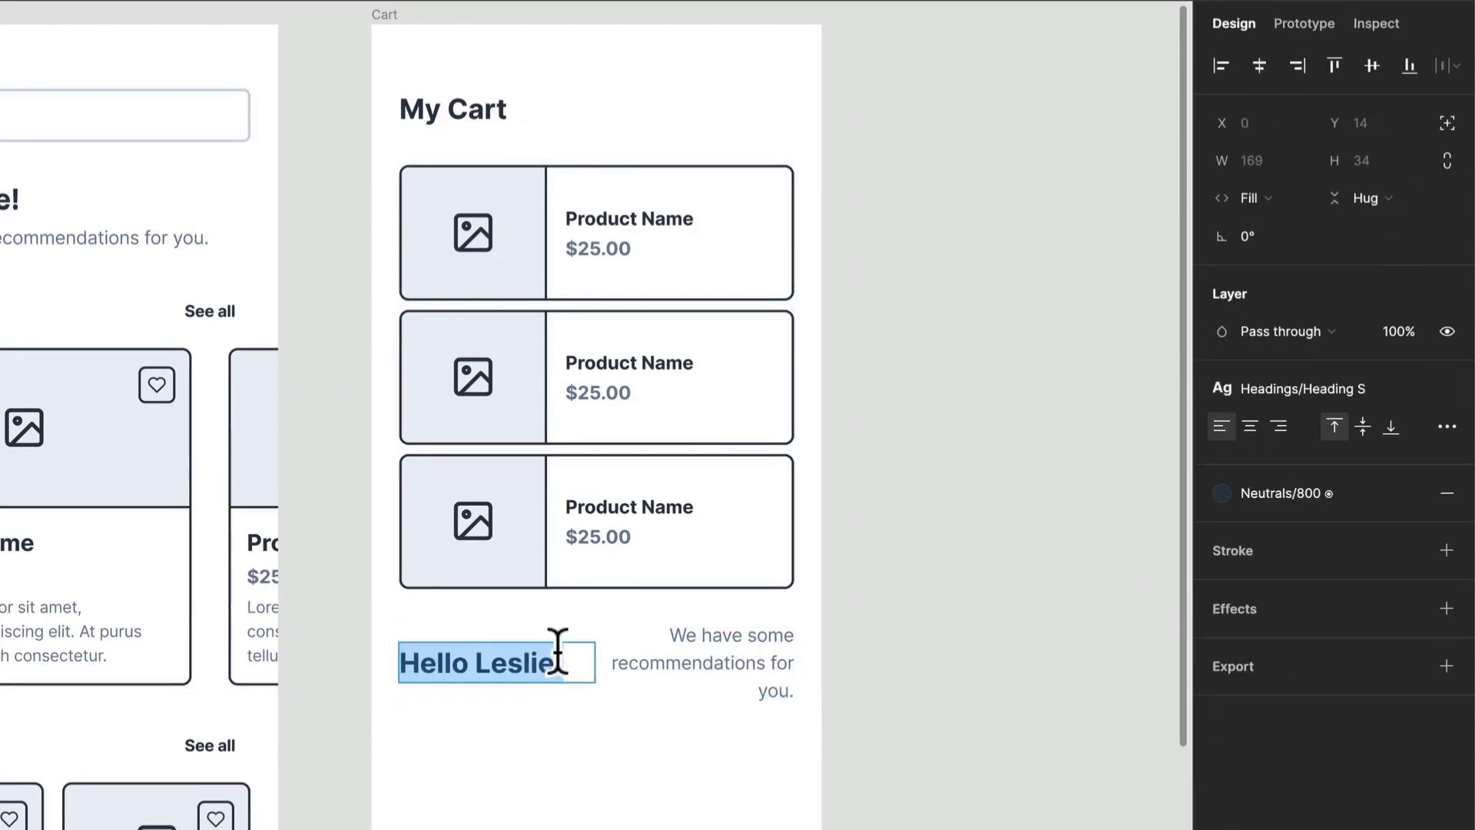
text(Cart Total)
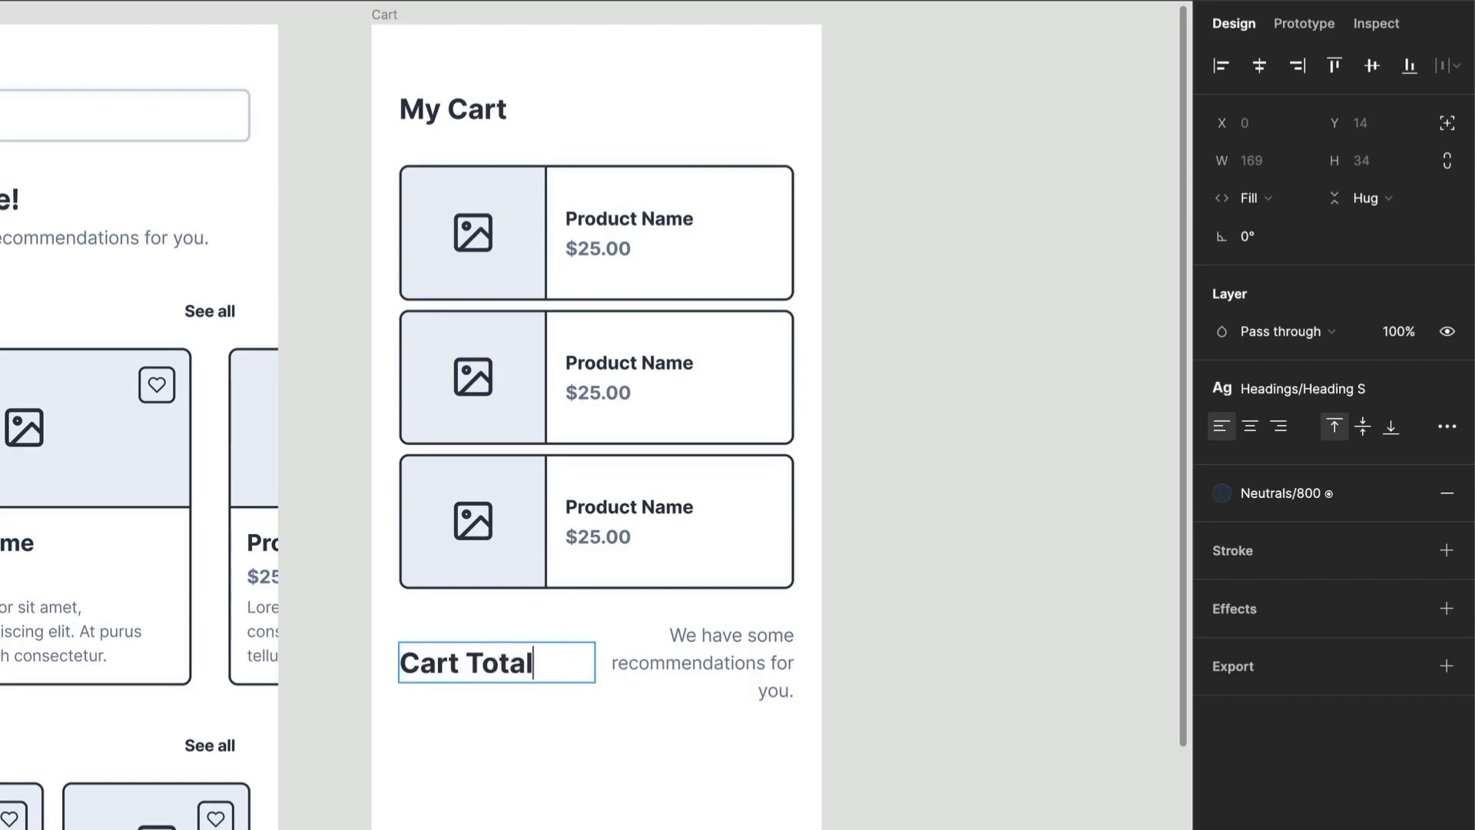
key(ctrl+a)
click(1349, 395)
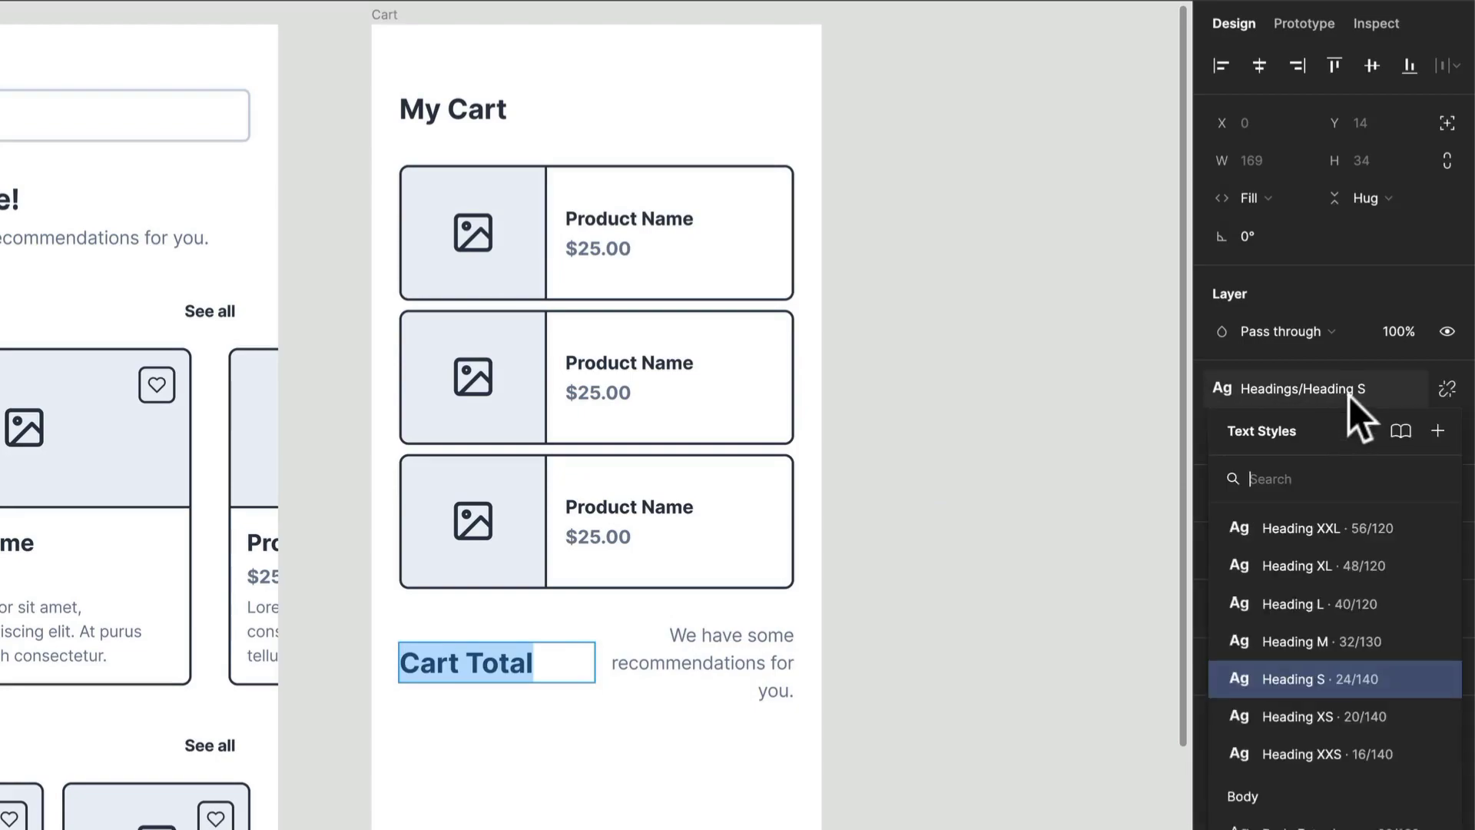
click(1337, 749)
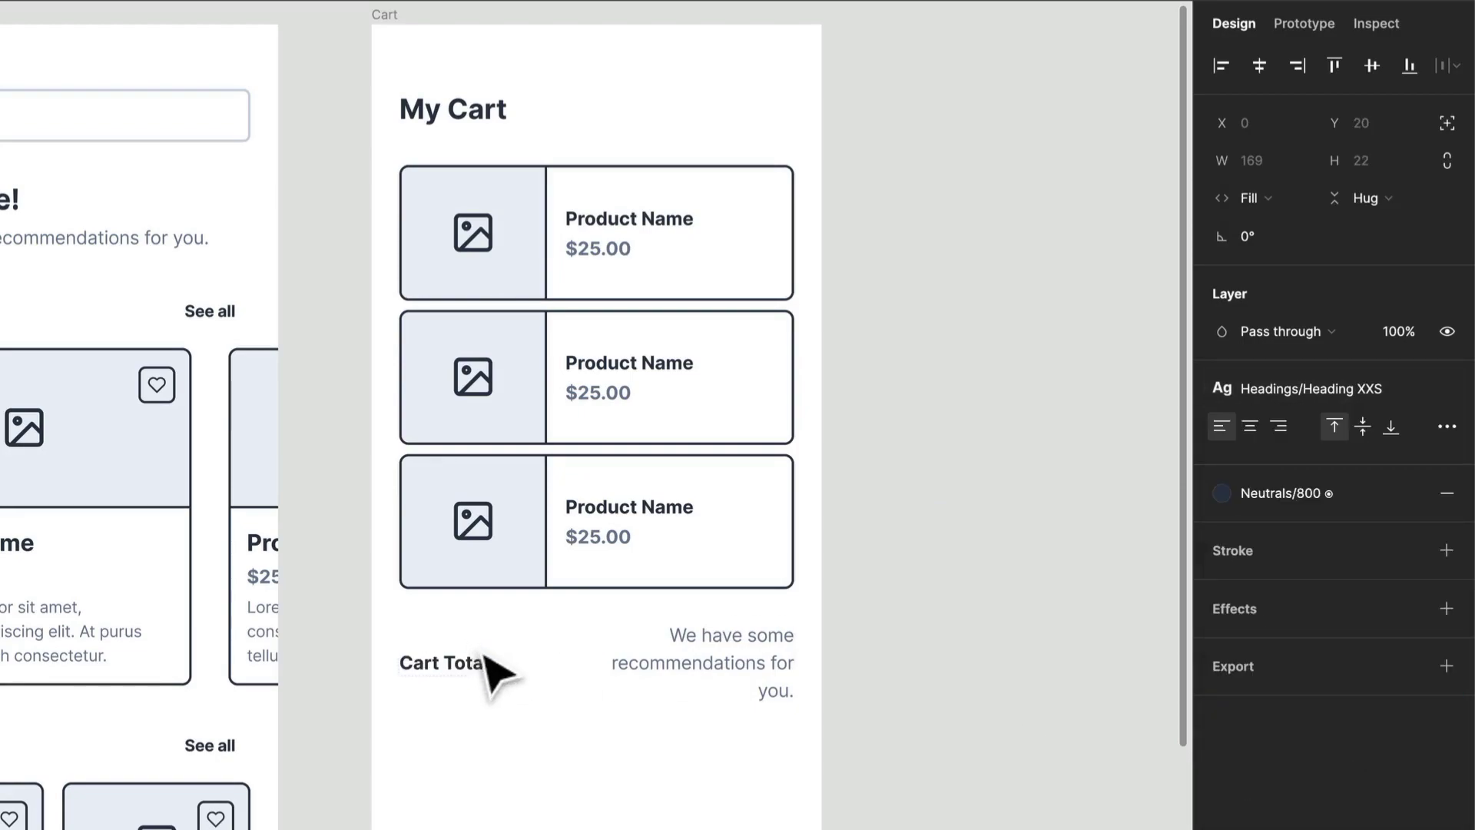
click(1227, 504)
click(1227, 505)
click(1316, 394)
click(1309, 676)
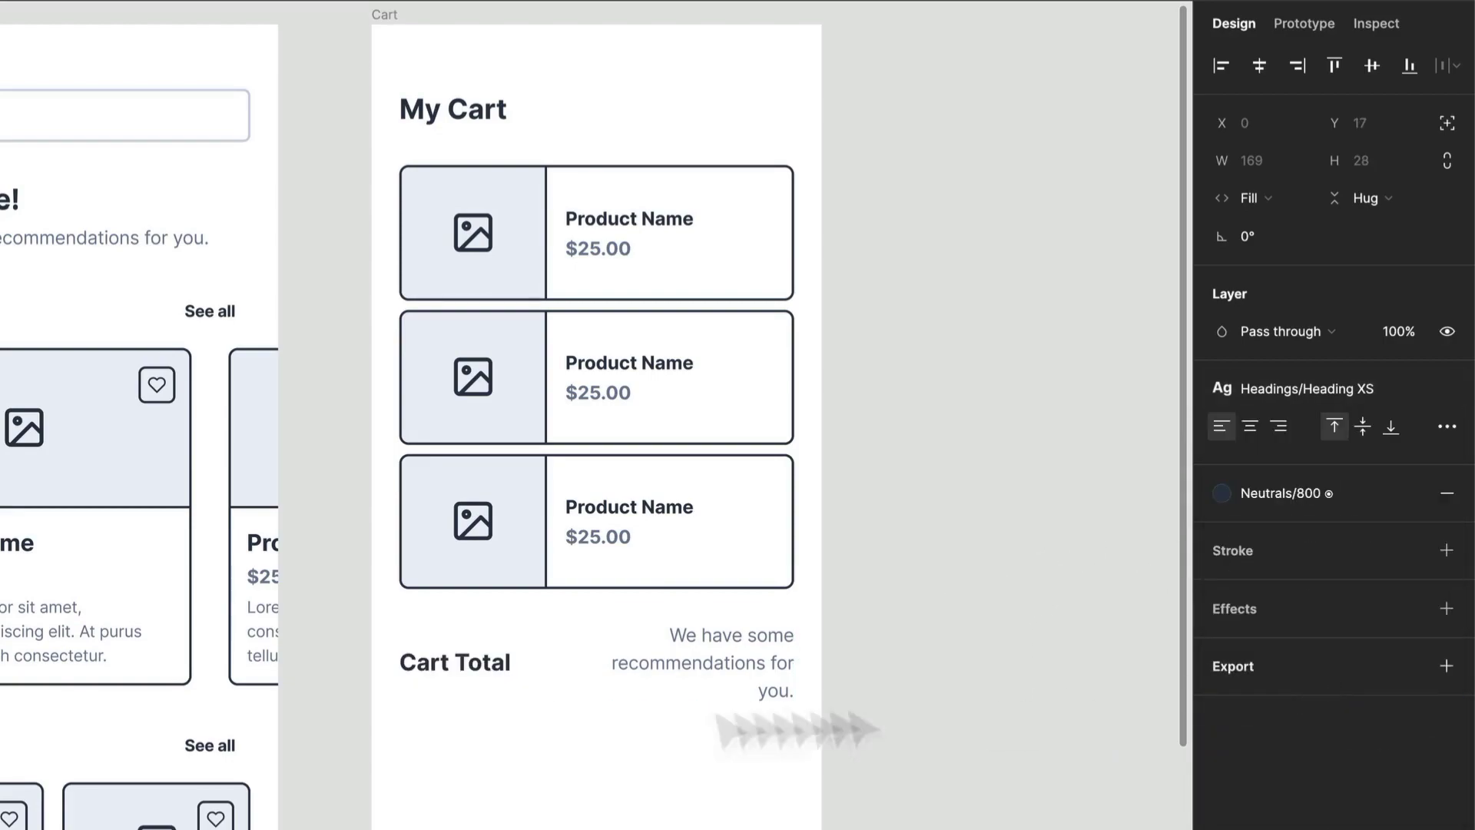
- Replace the description text with the price $75.00
double_click(675, 659)
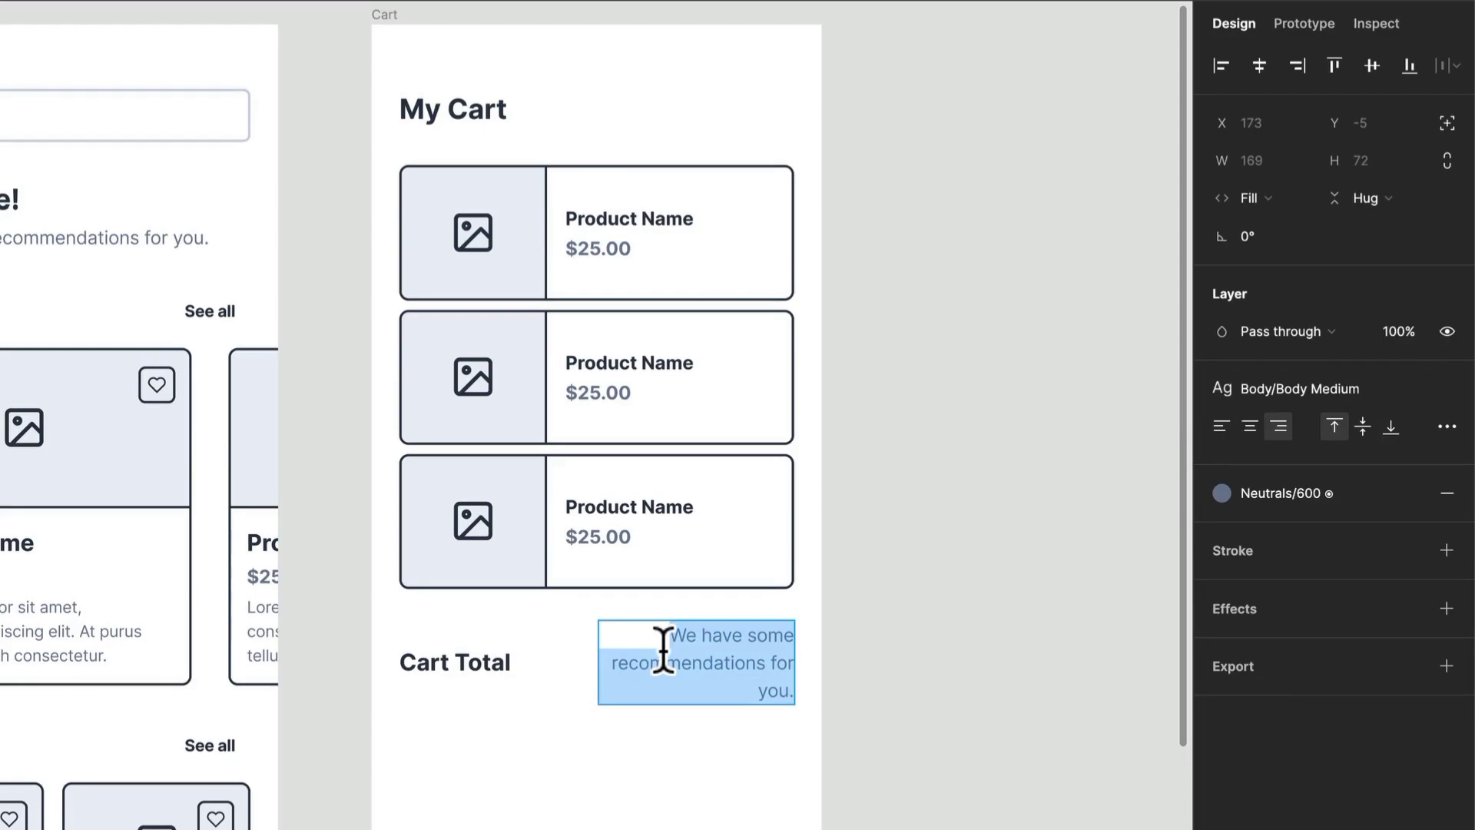
text($75.00)
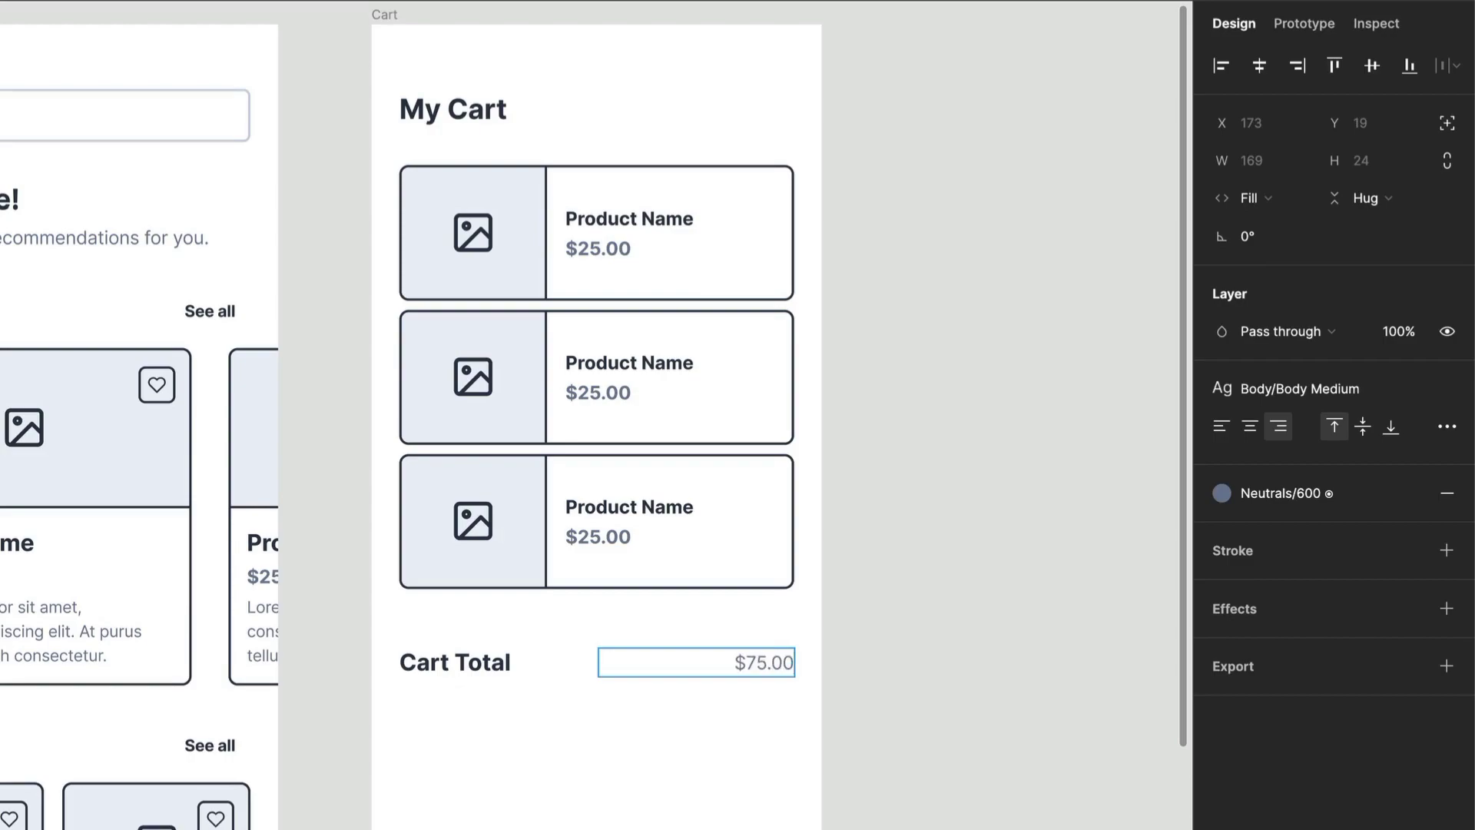
key(Escape)
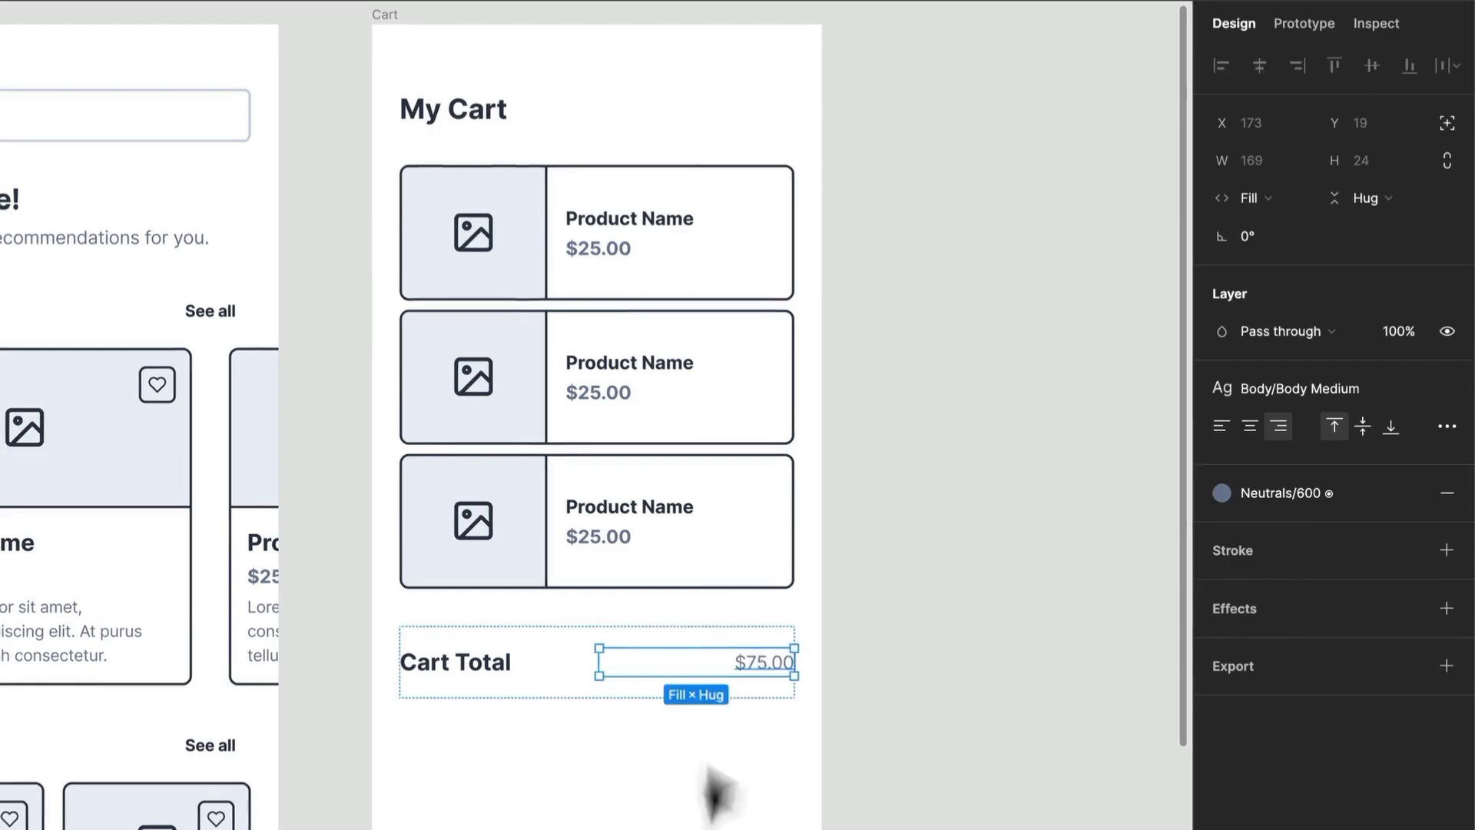
- Duplicate the Cart Total row
click(573, 682)
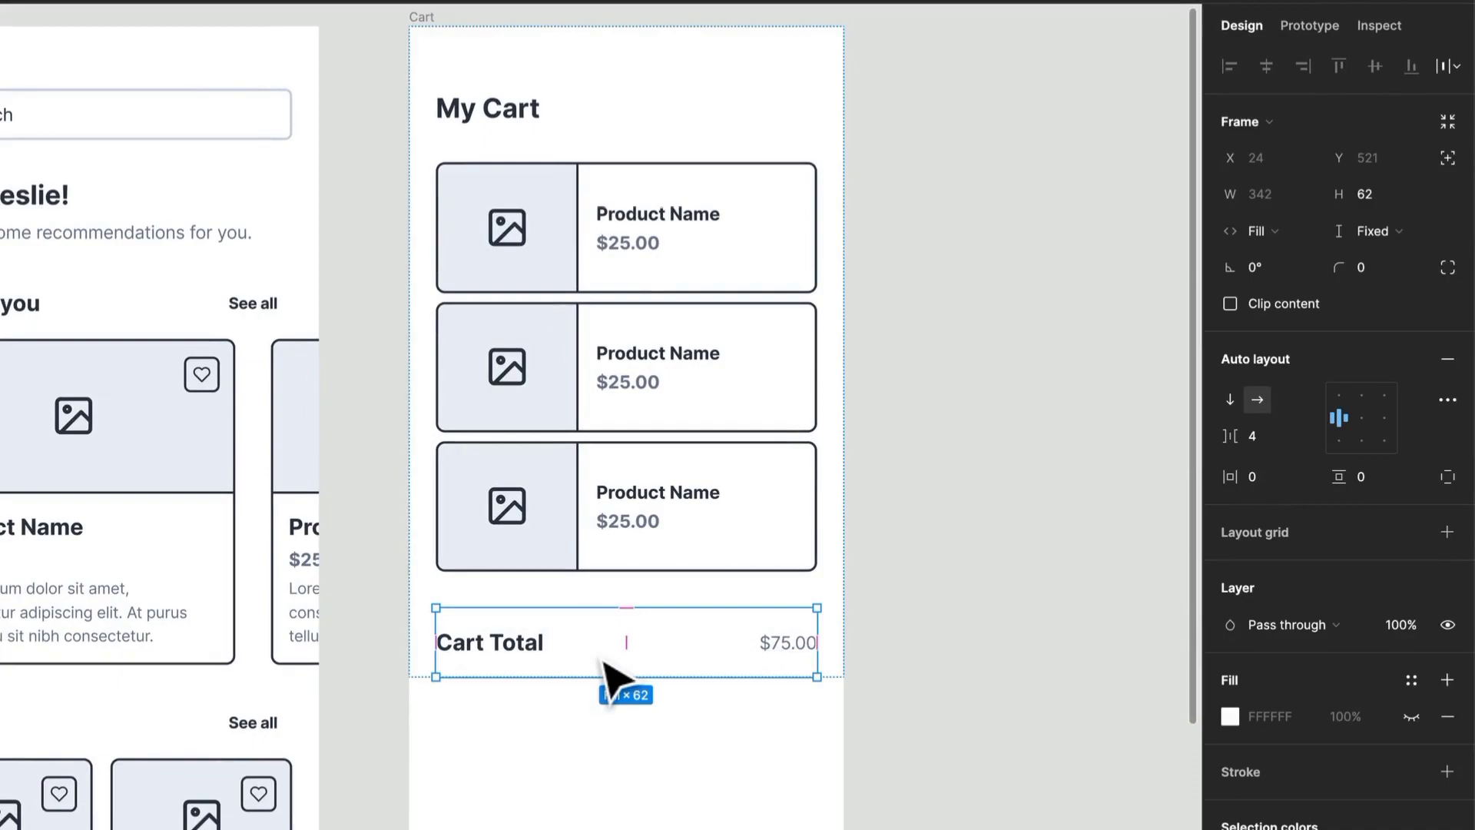
key(ctrl+d)
- Style the upper row's price with the Heading S text style and Neutrals/900 color
click(791, 651)
click(792, 652)
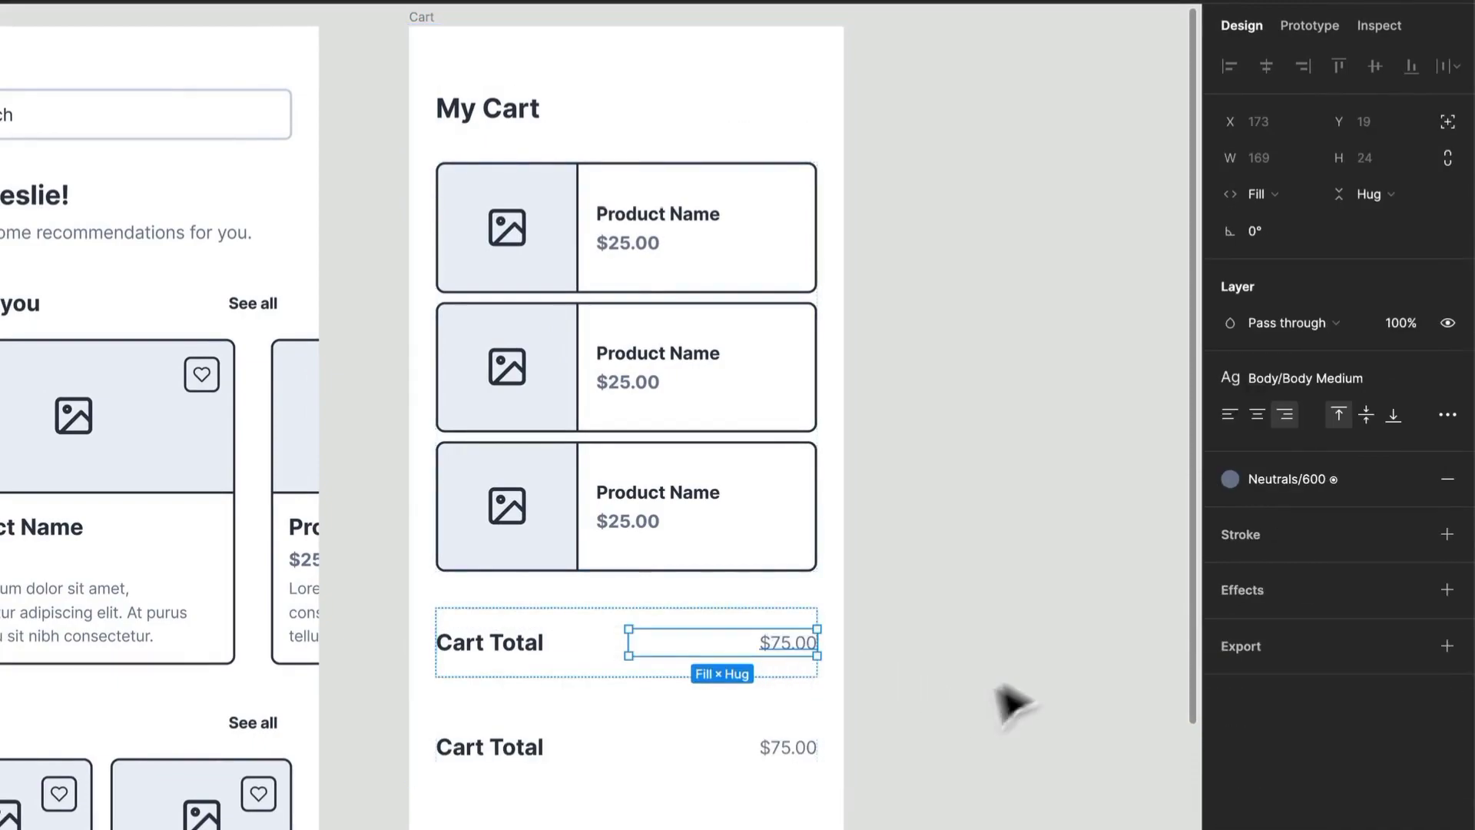
click(1327, 381)
scroll(1358, 639, up, 5)
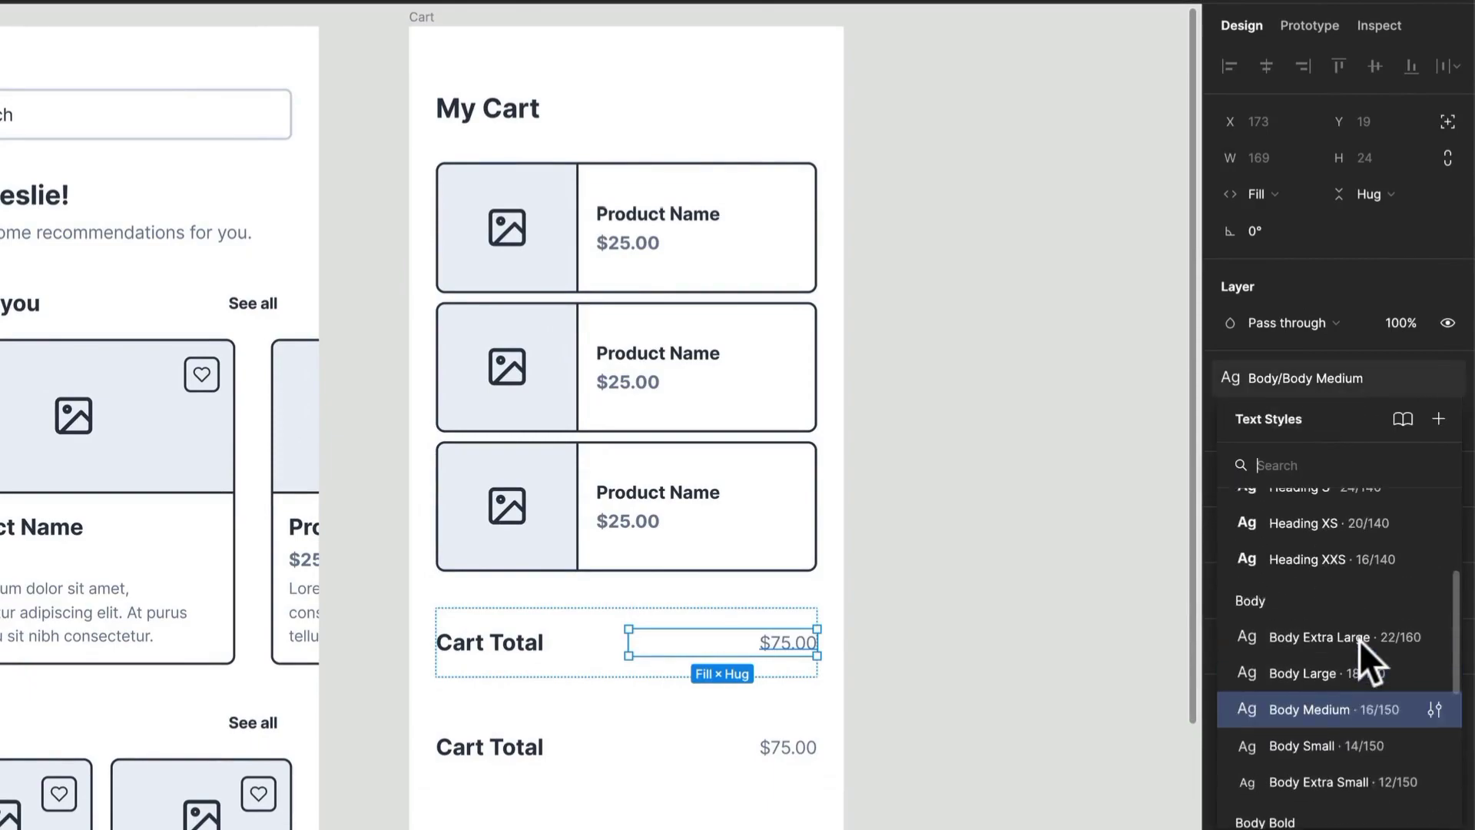
click(1326, 607)
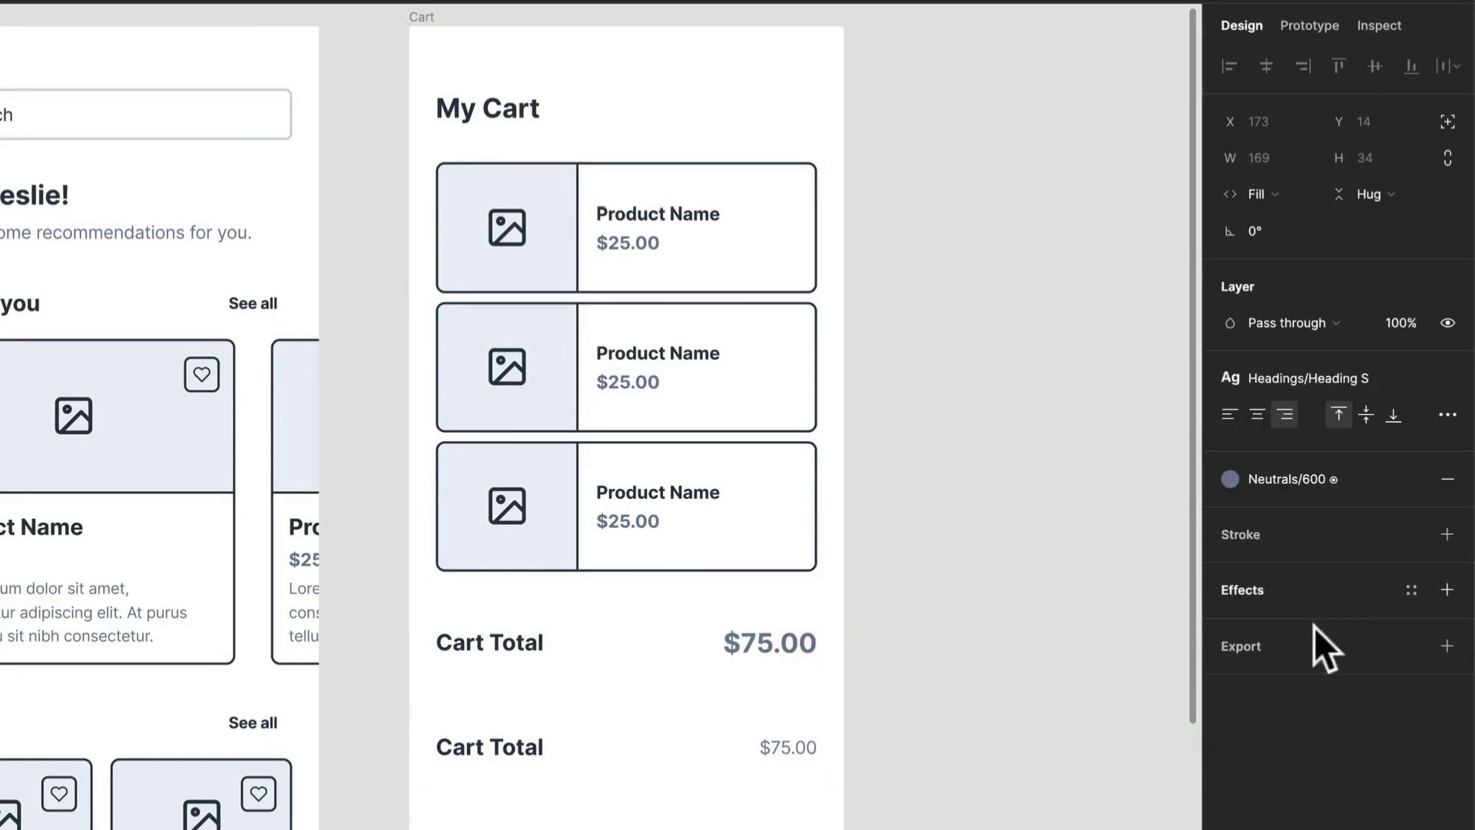
click(1325, 478)
click(1300, 651)
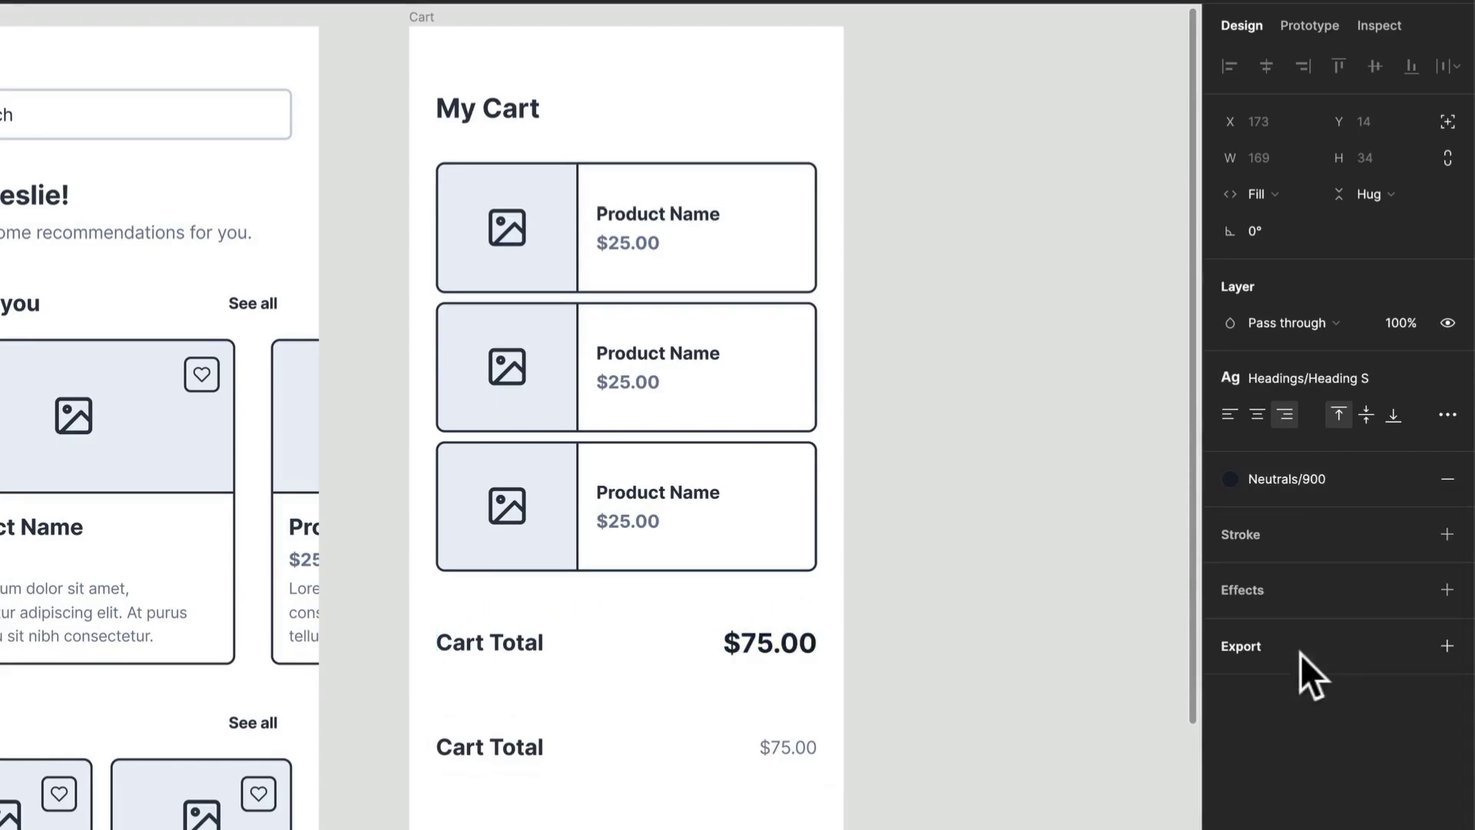
key(Escape)
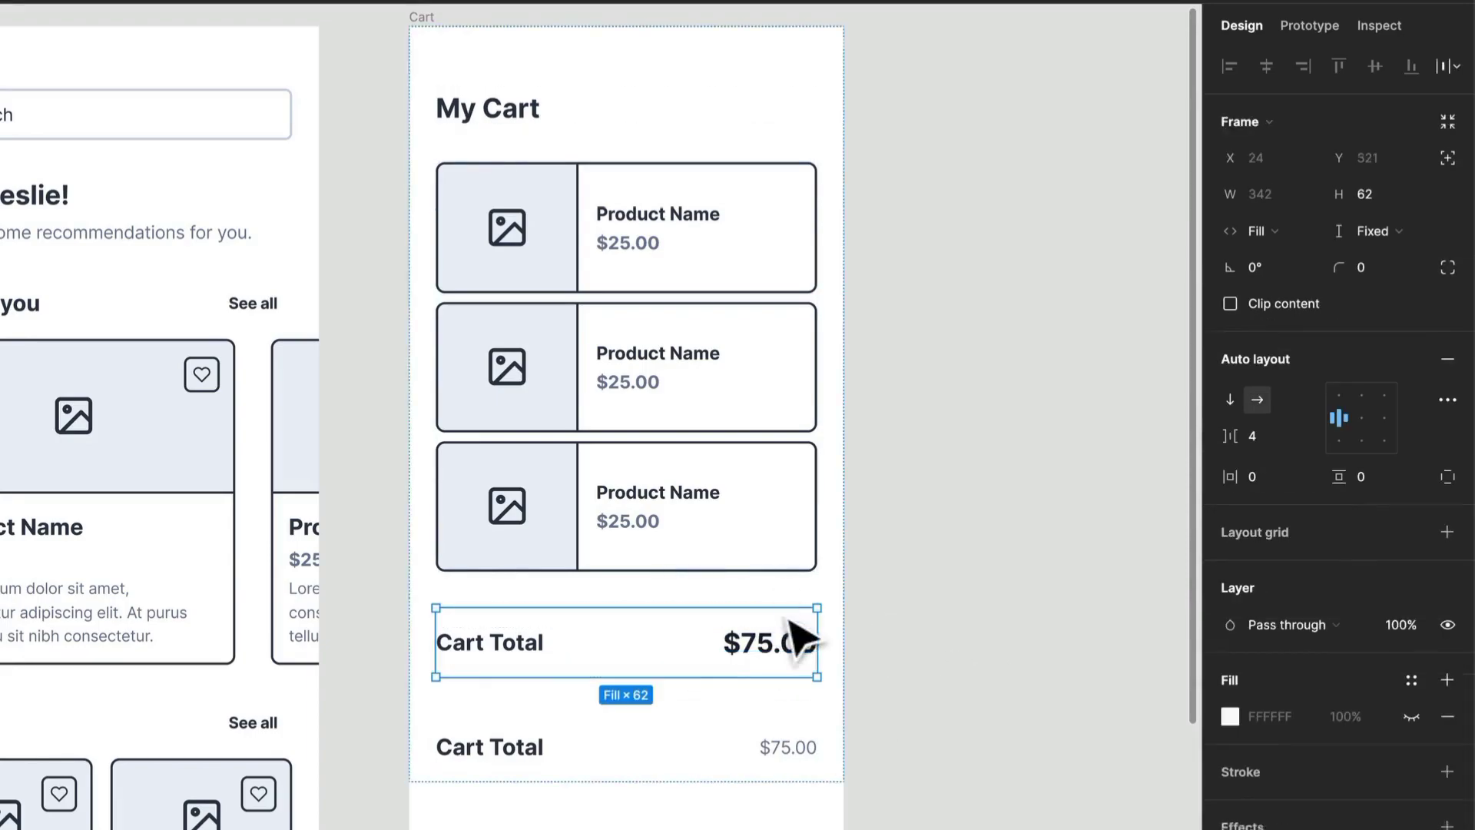
- Set the upper Cart Total row's height to hug contents
click(1379, 232)
click(1367, 261)
click(871, 649)
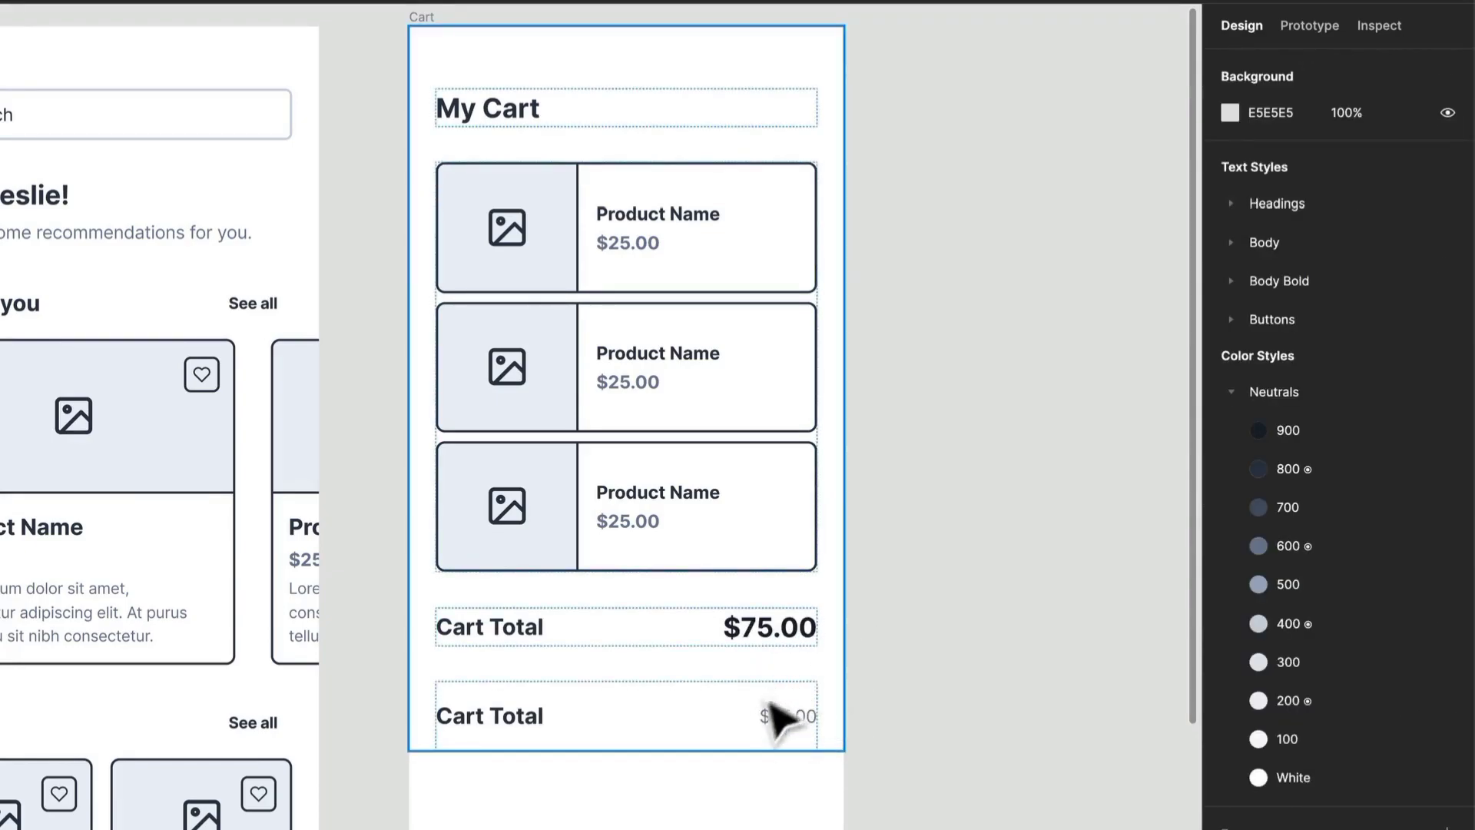
- Set the lower duplicated row's height to hug contents
click(763, 728)
click(1382, 230)
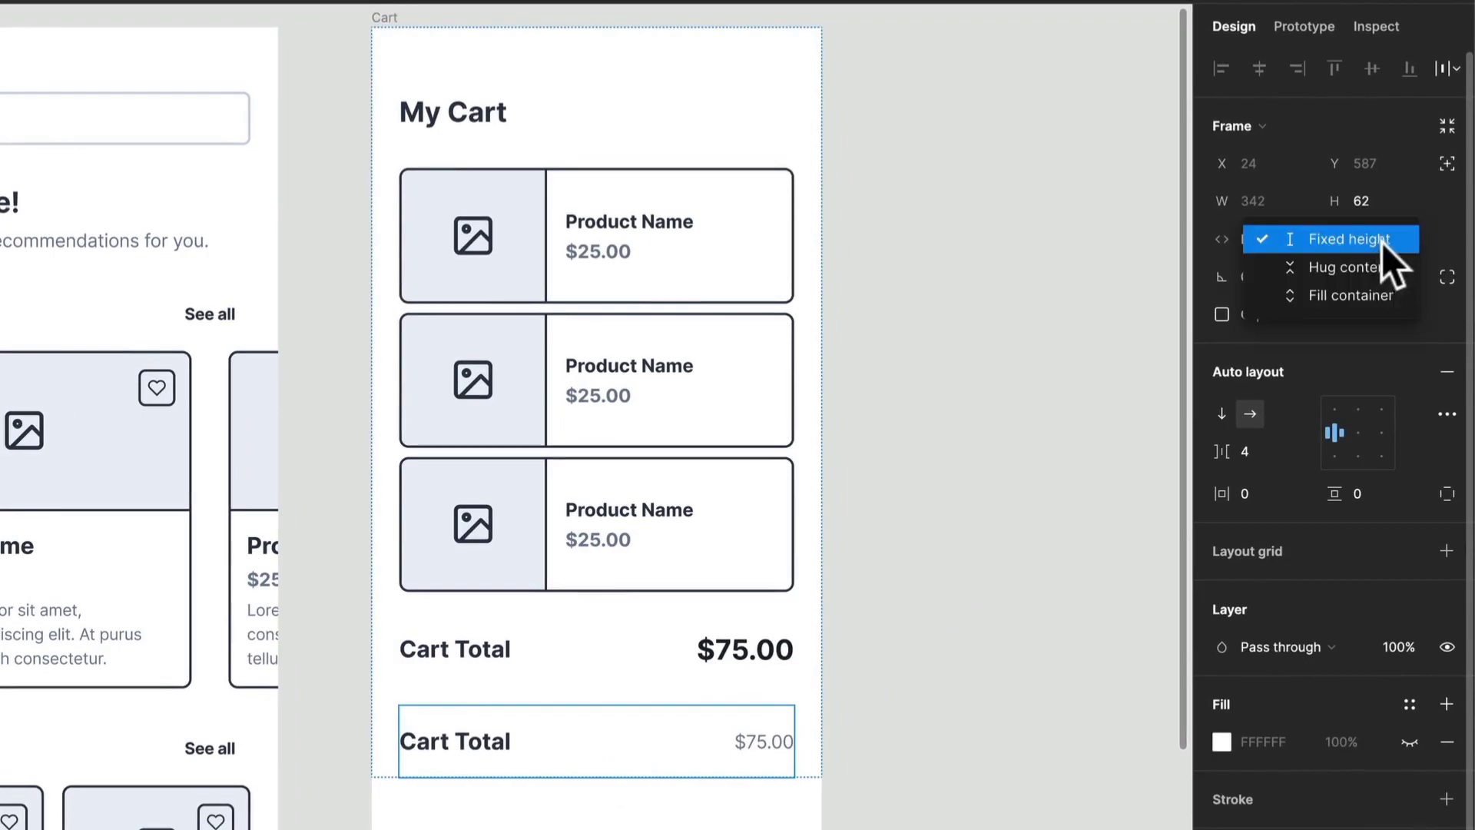
click(1379, 266)
- Rename the lower row's label to "Deliver to" followed by the recipient's first name and a colon
click(477, 728)
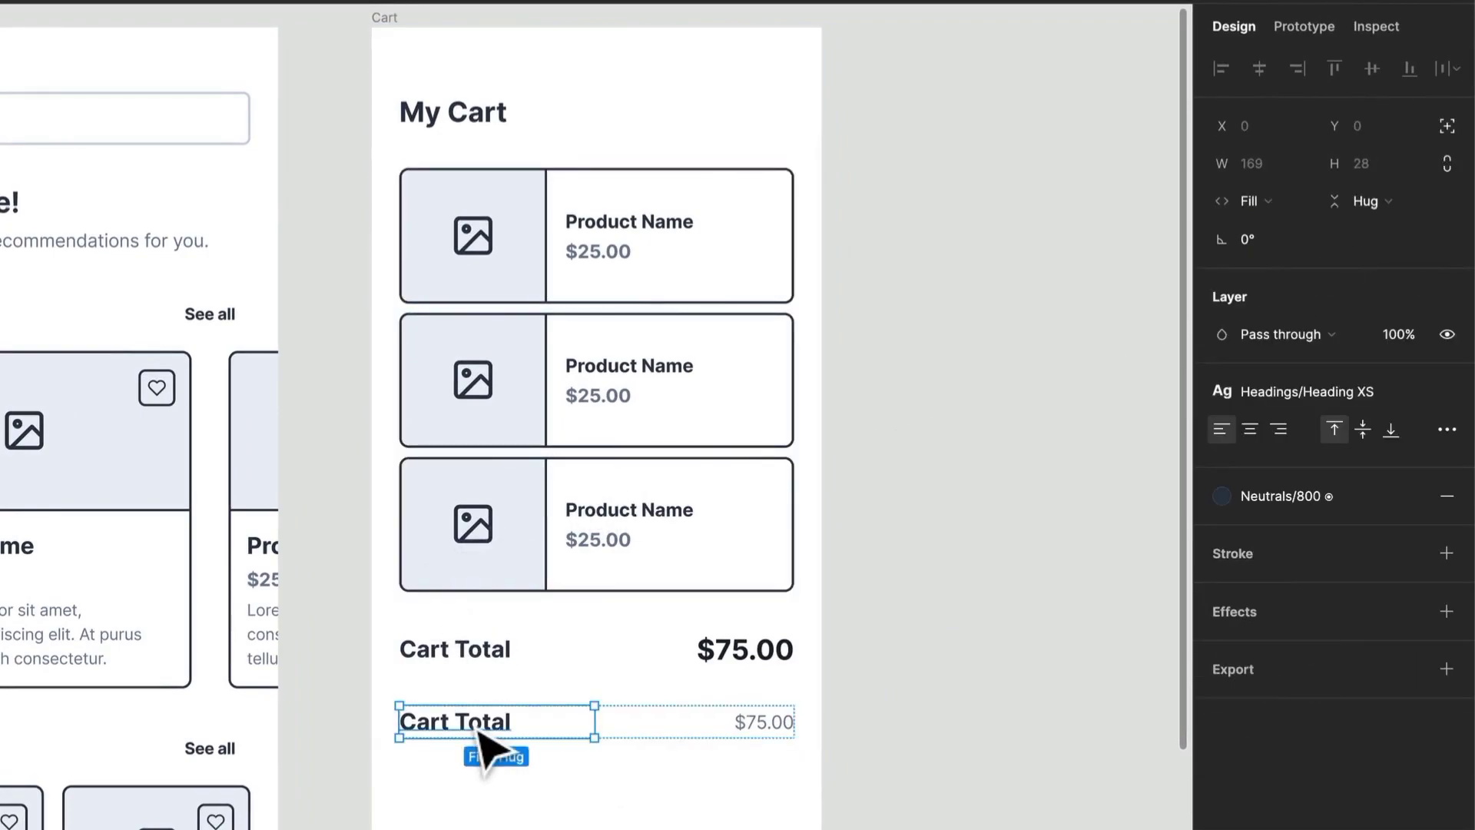
double_click(479, 722)
text(Deliver to Leslie:)
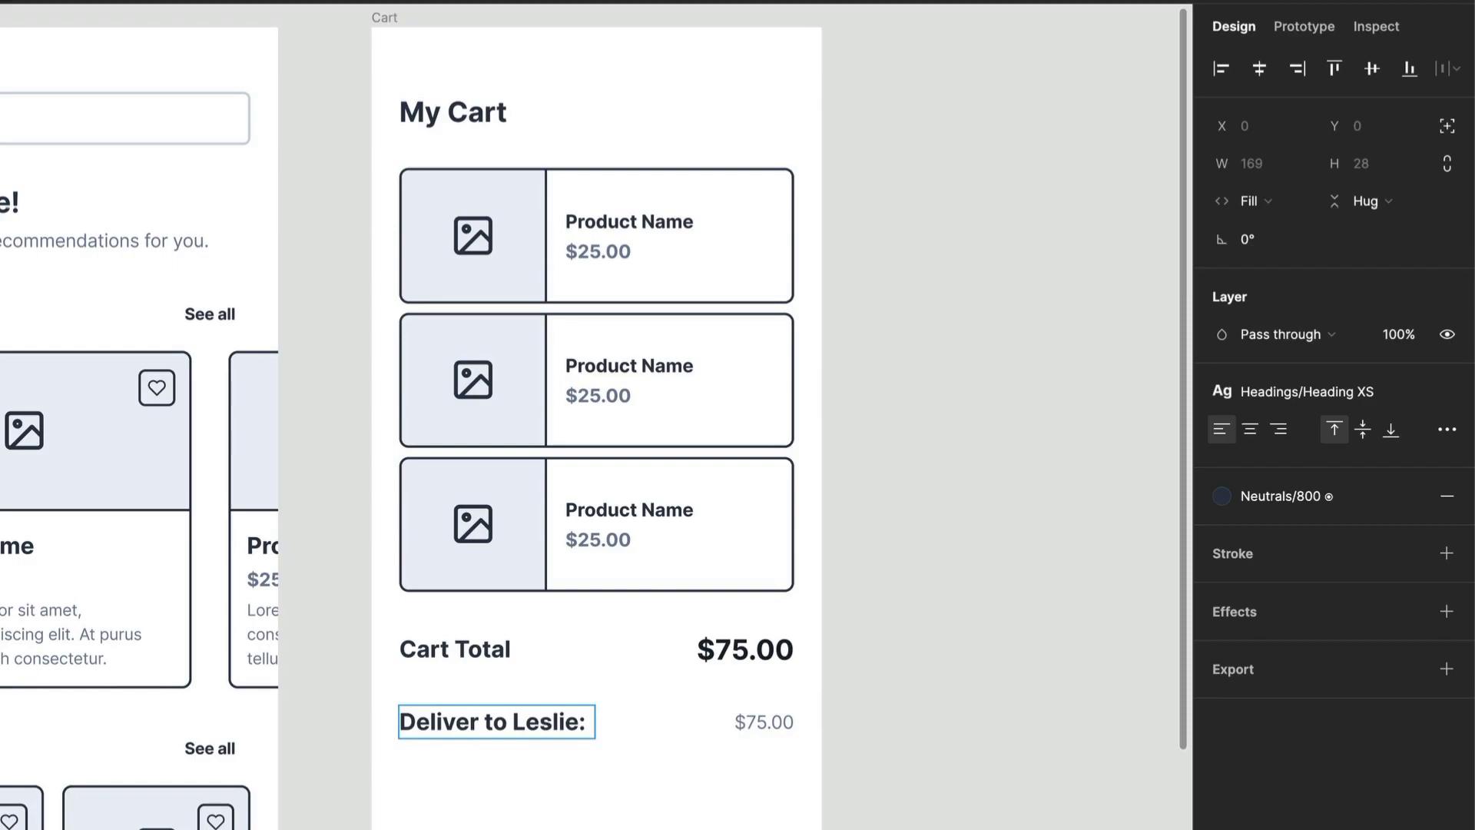
- Replace the lower row's price with a sample US full address using the Content Reel plugin
click(764, 726)
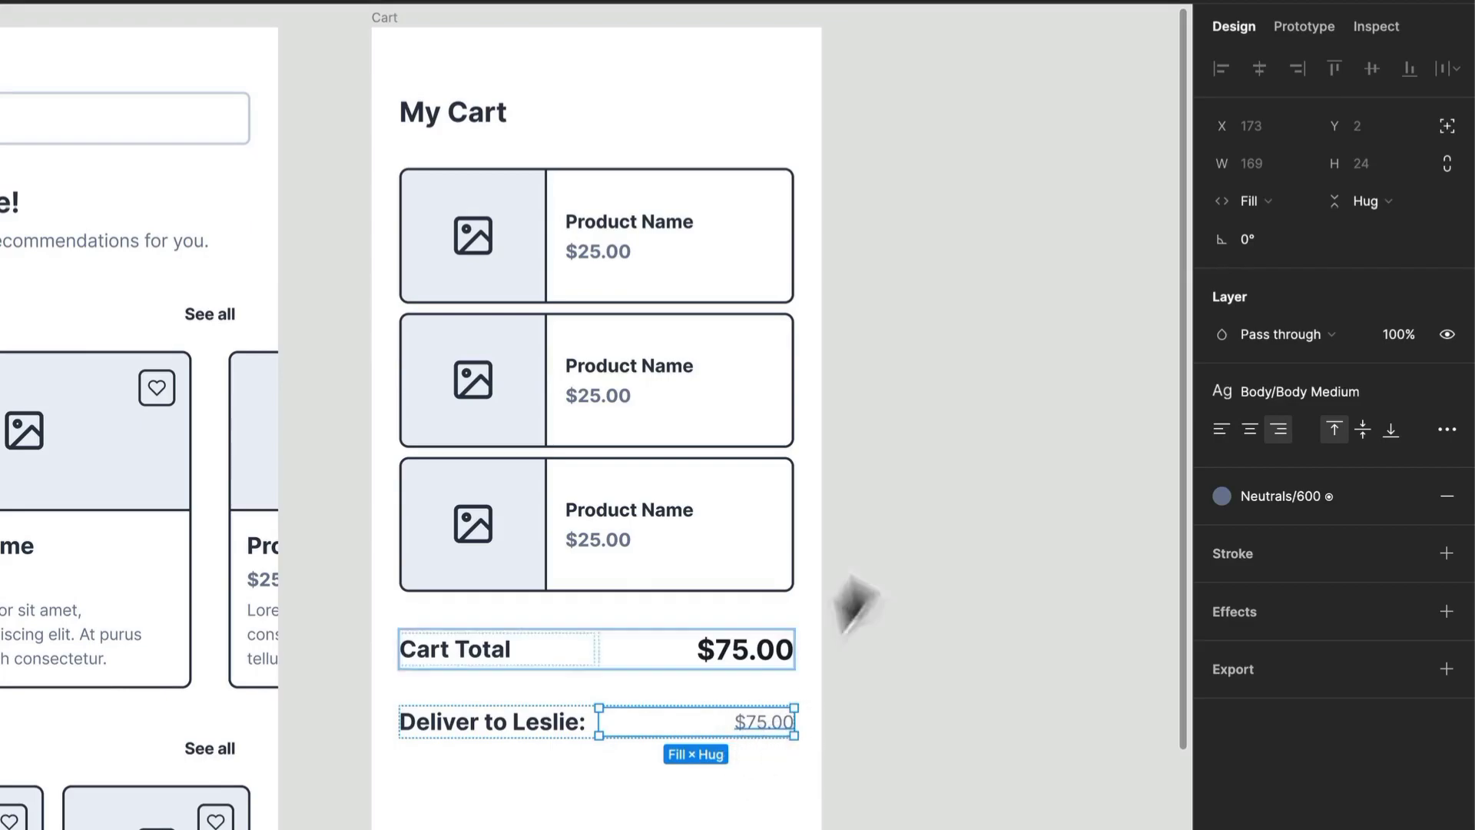
right_click(905, 490)
mouse_move(952, 683)
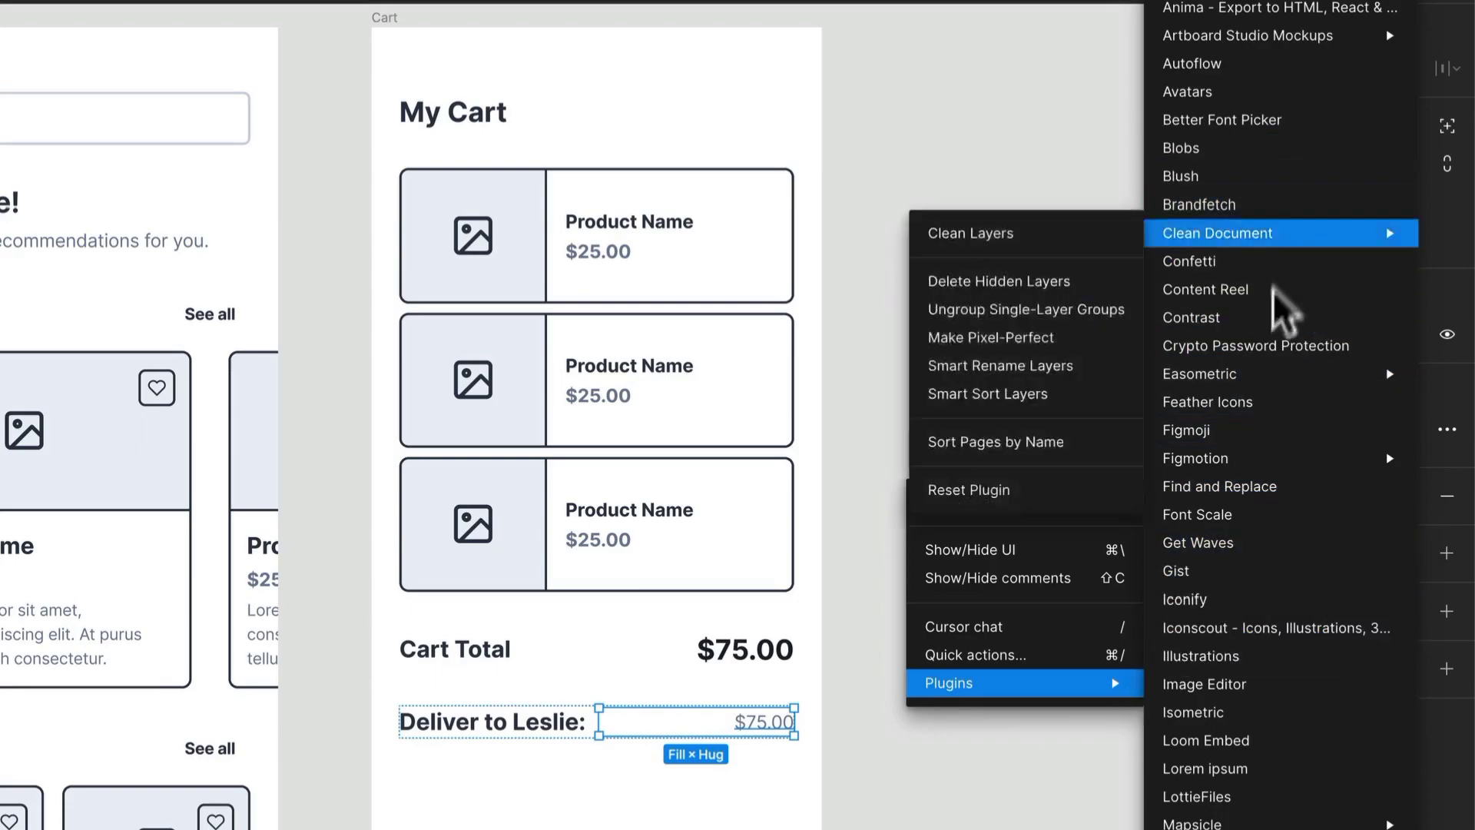
click(1237, 291)
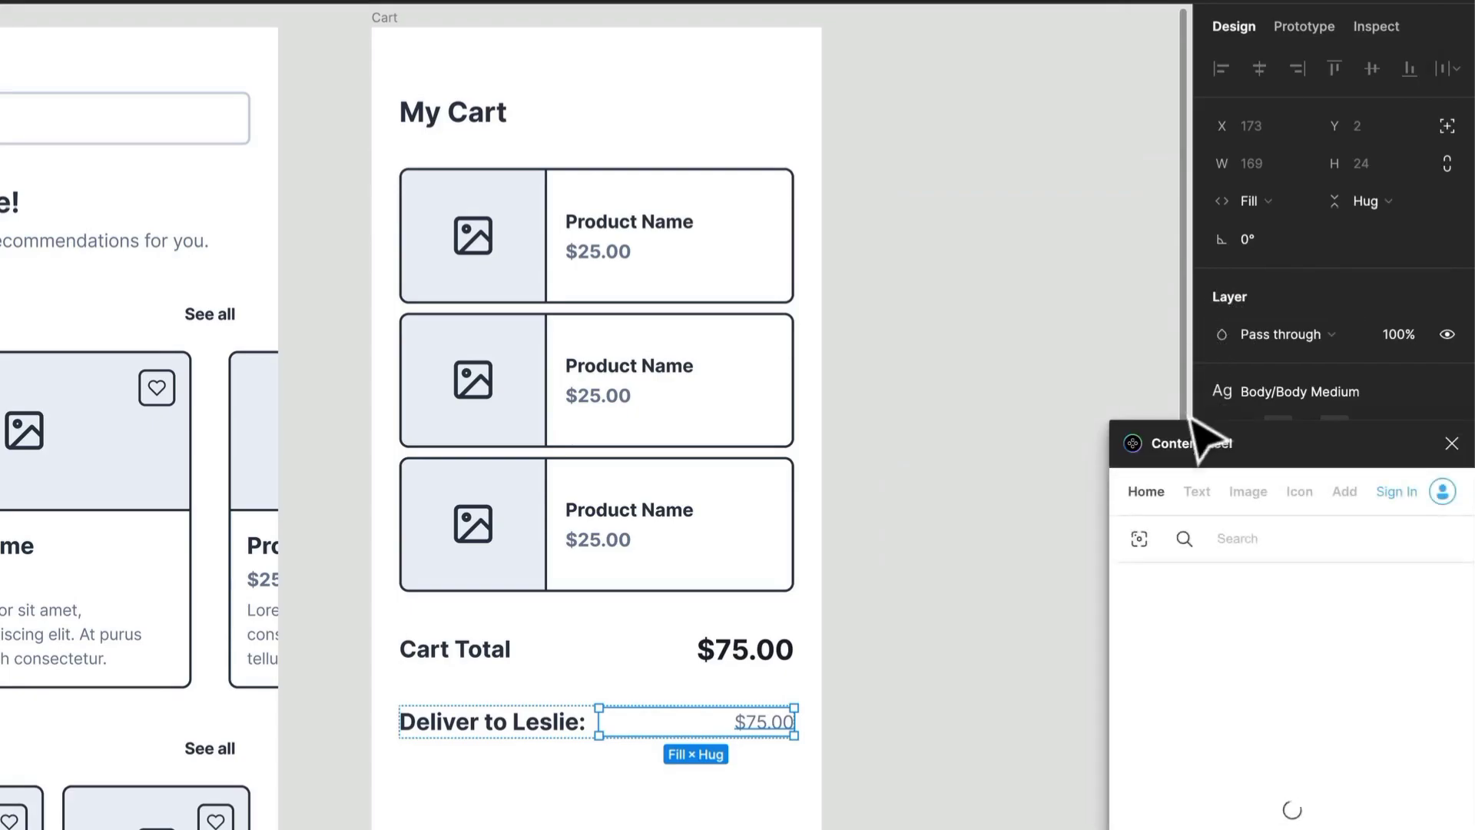
drag(1207, 441, 997, 272)
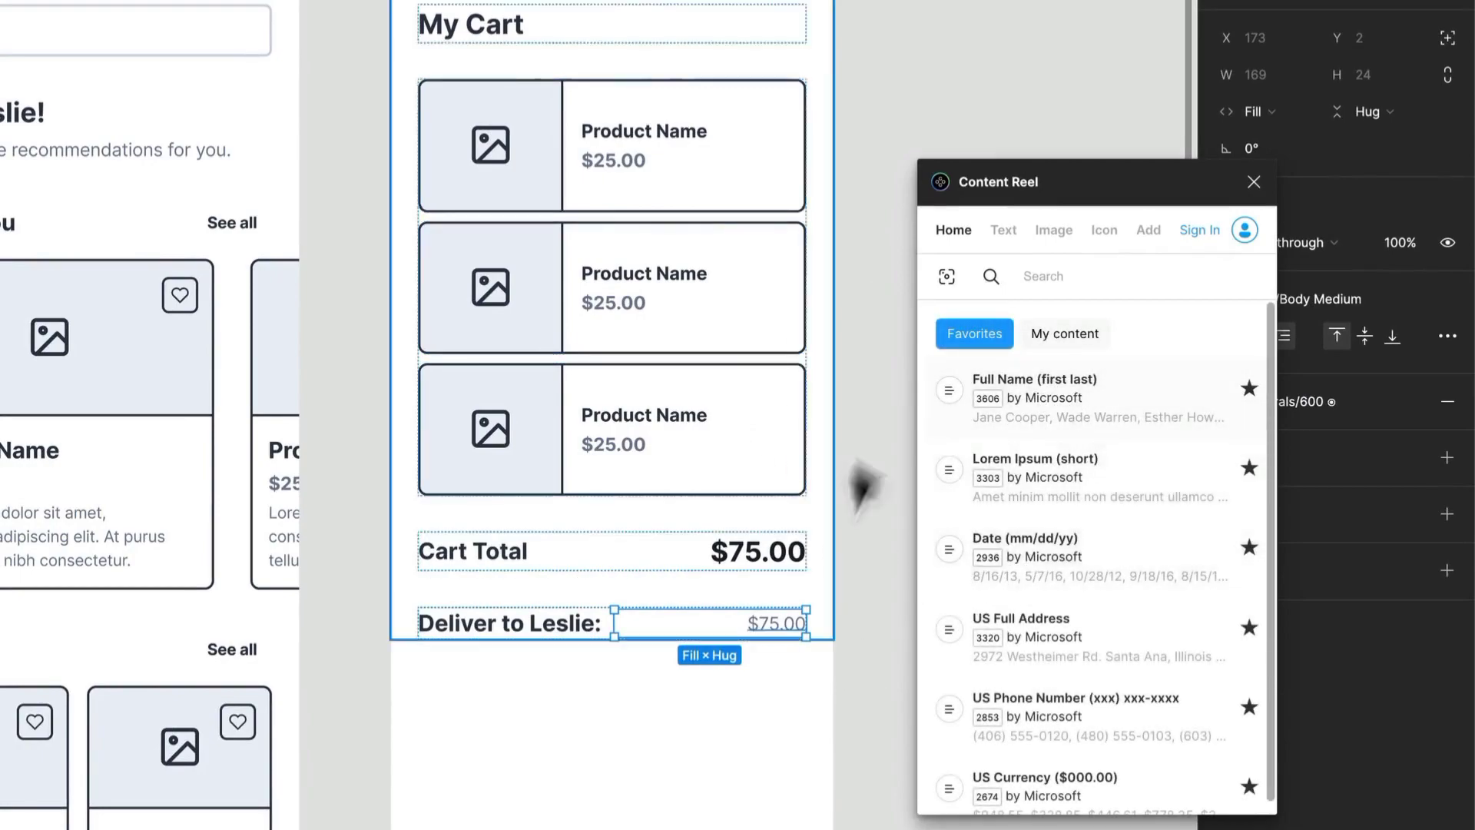
double_click(759, 623)
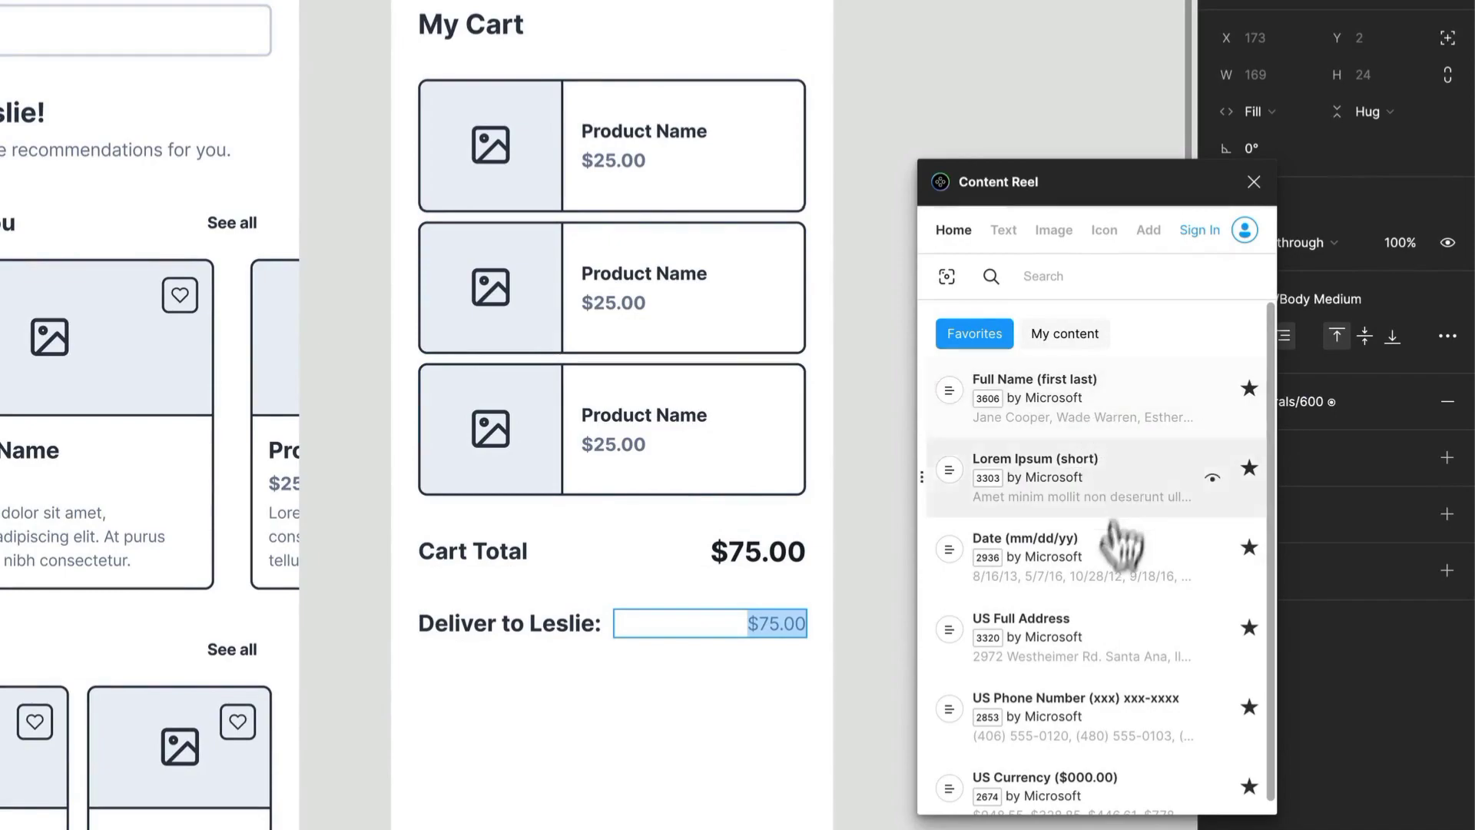
click(1085, 638)
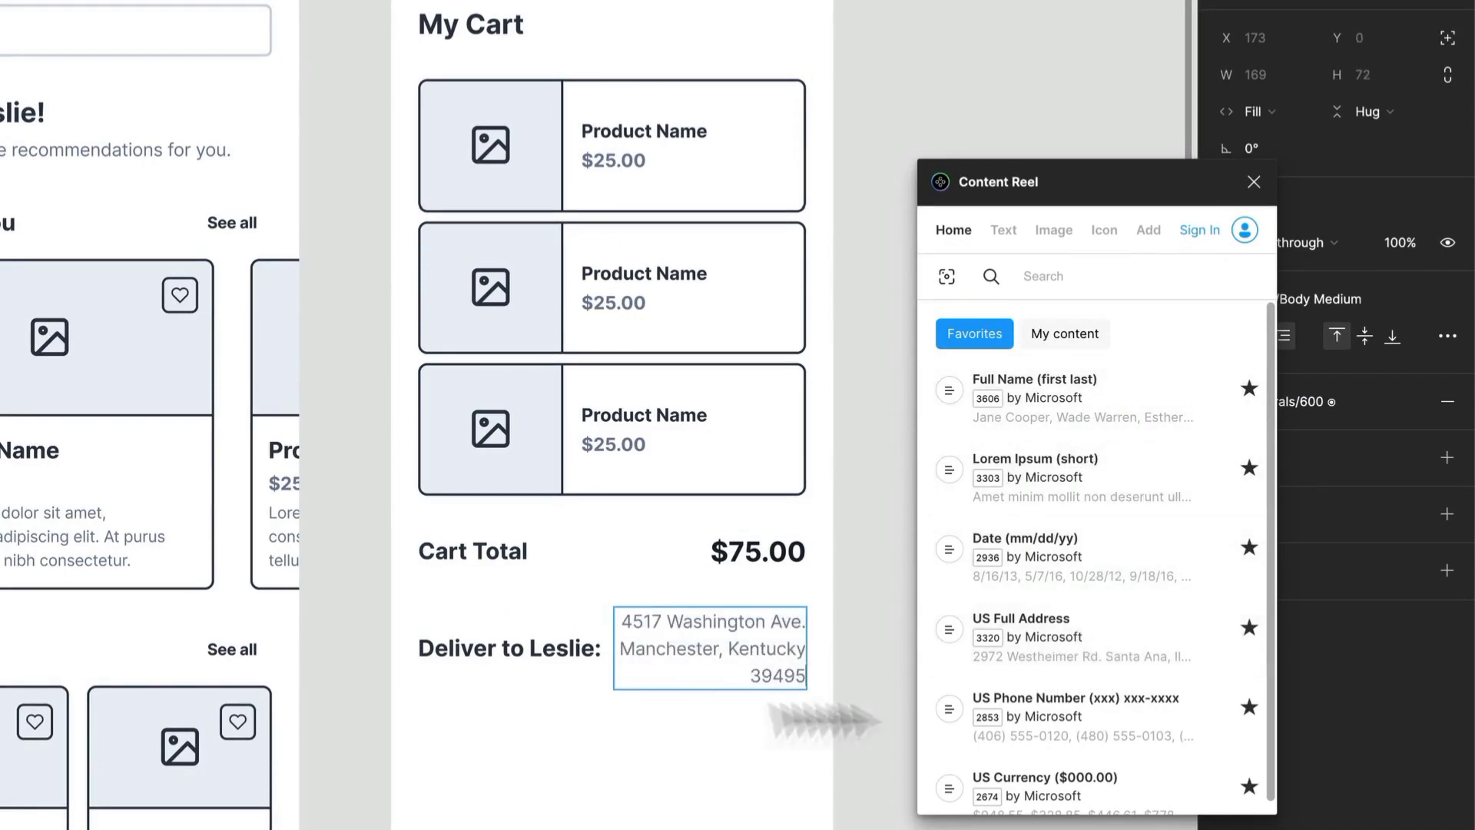
click(1252, 181)
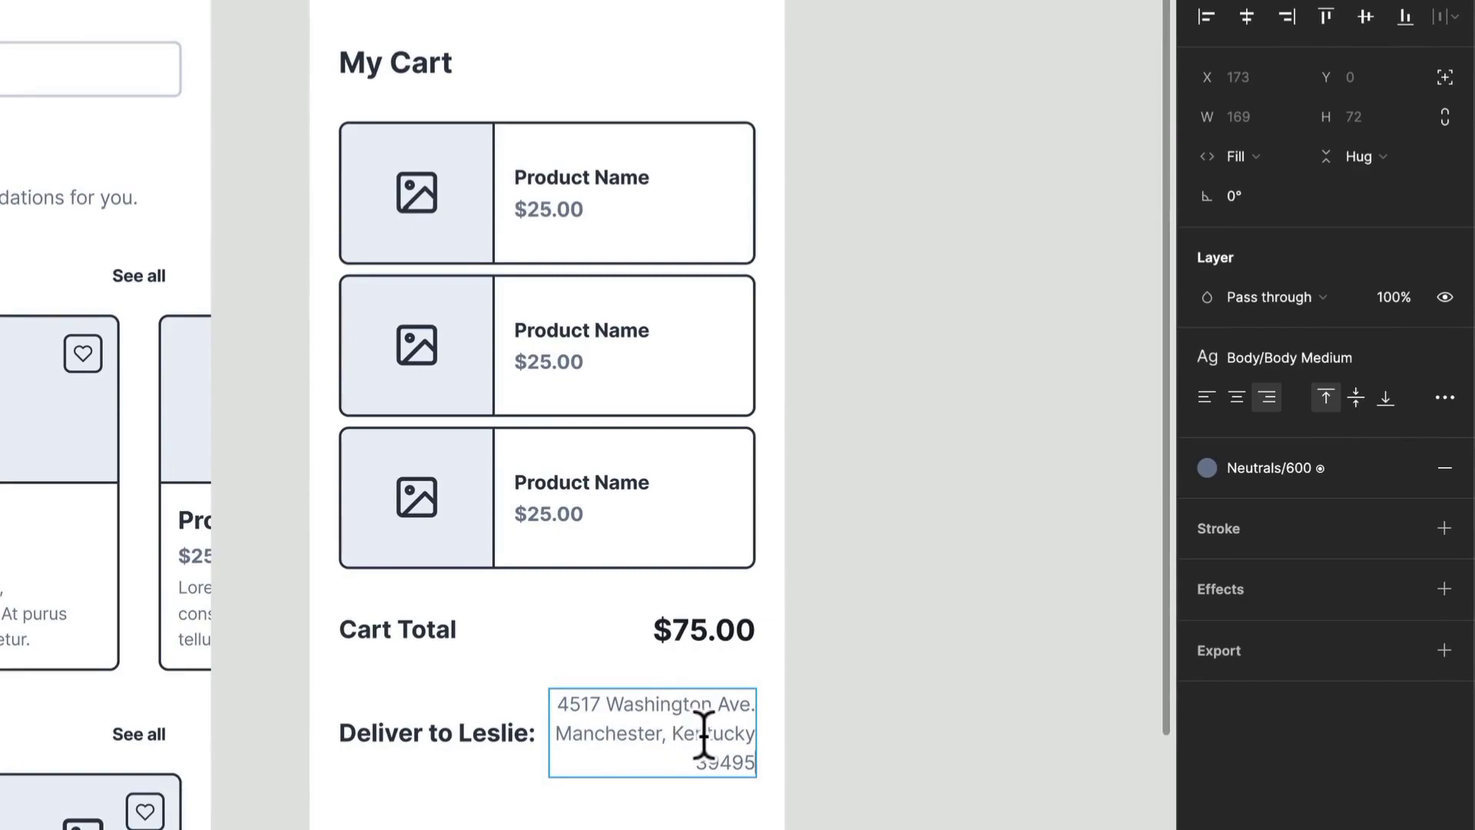
- Align the delivery row's contents to the top
click(489, 772)
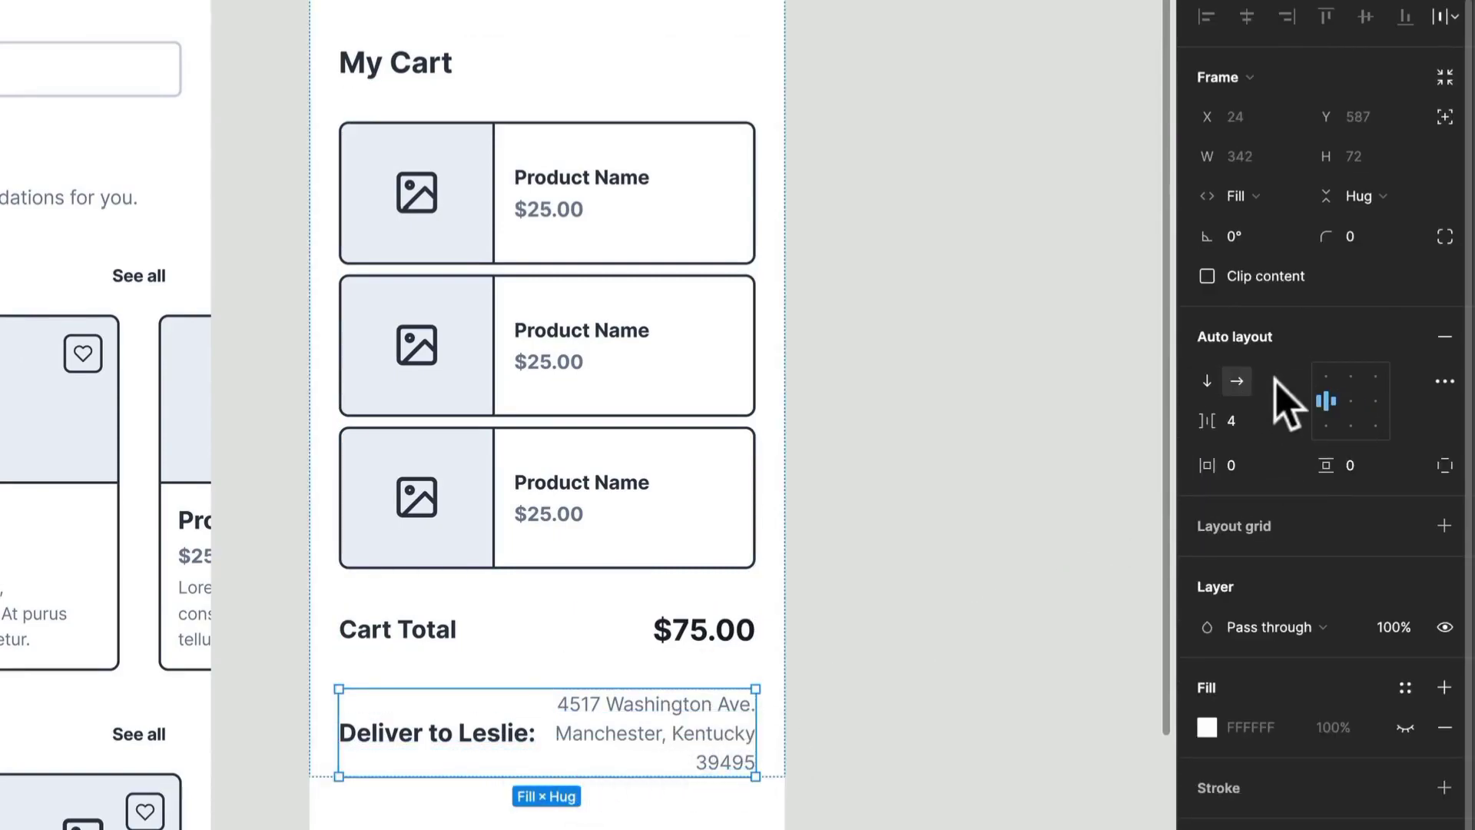
click(1318, 372)
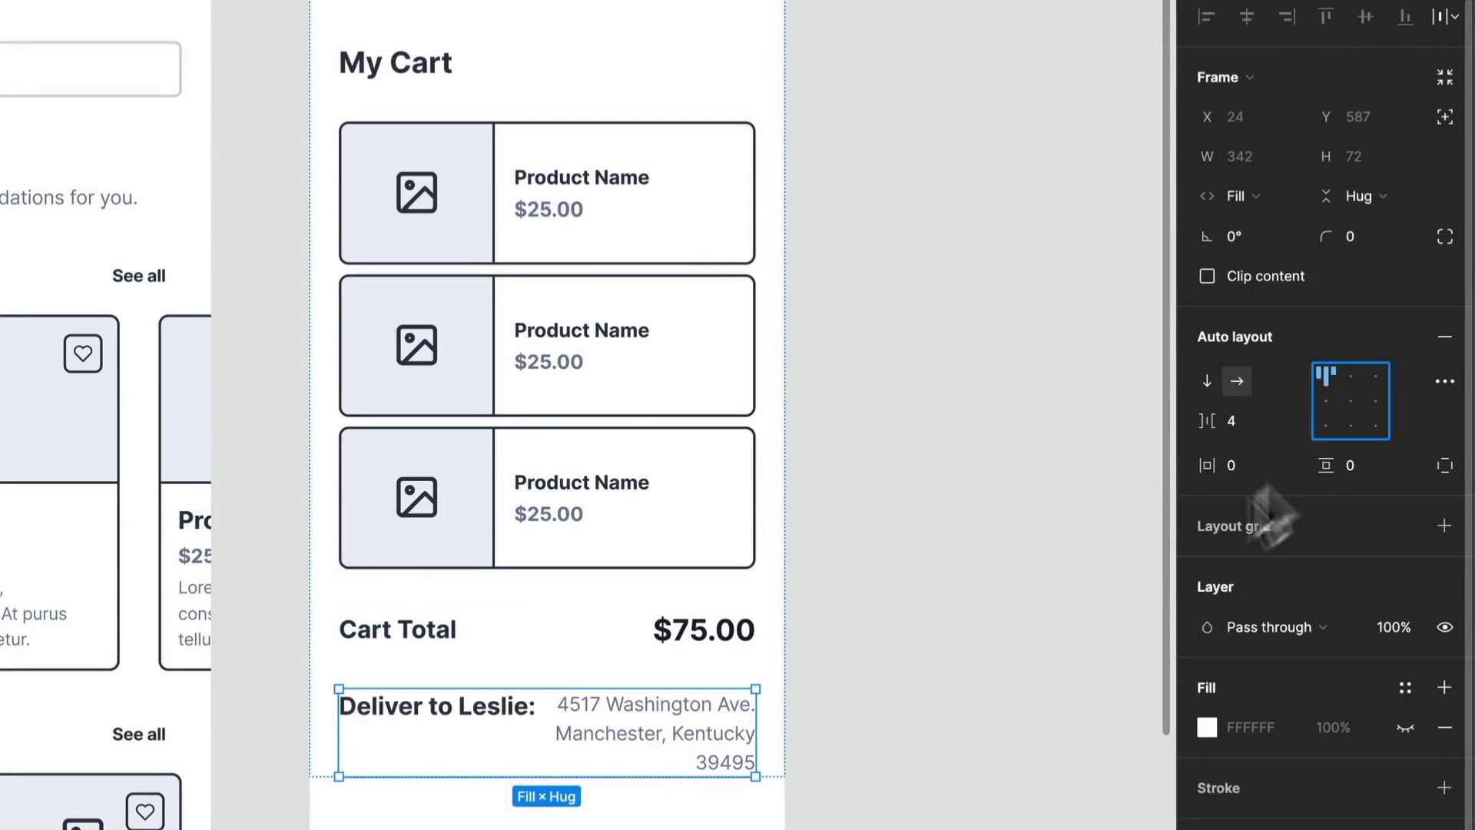
- Apply the Heading XXS text style to both the Cart Total and delivery labels
click(487, 703)
shift+click(457, 642)
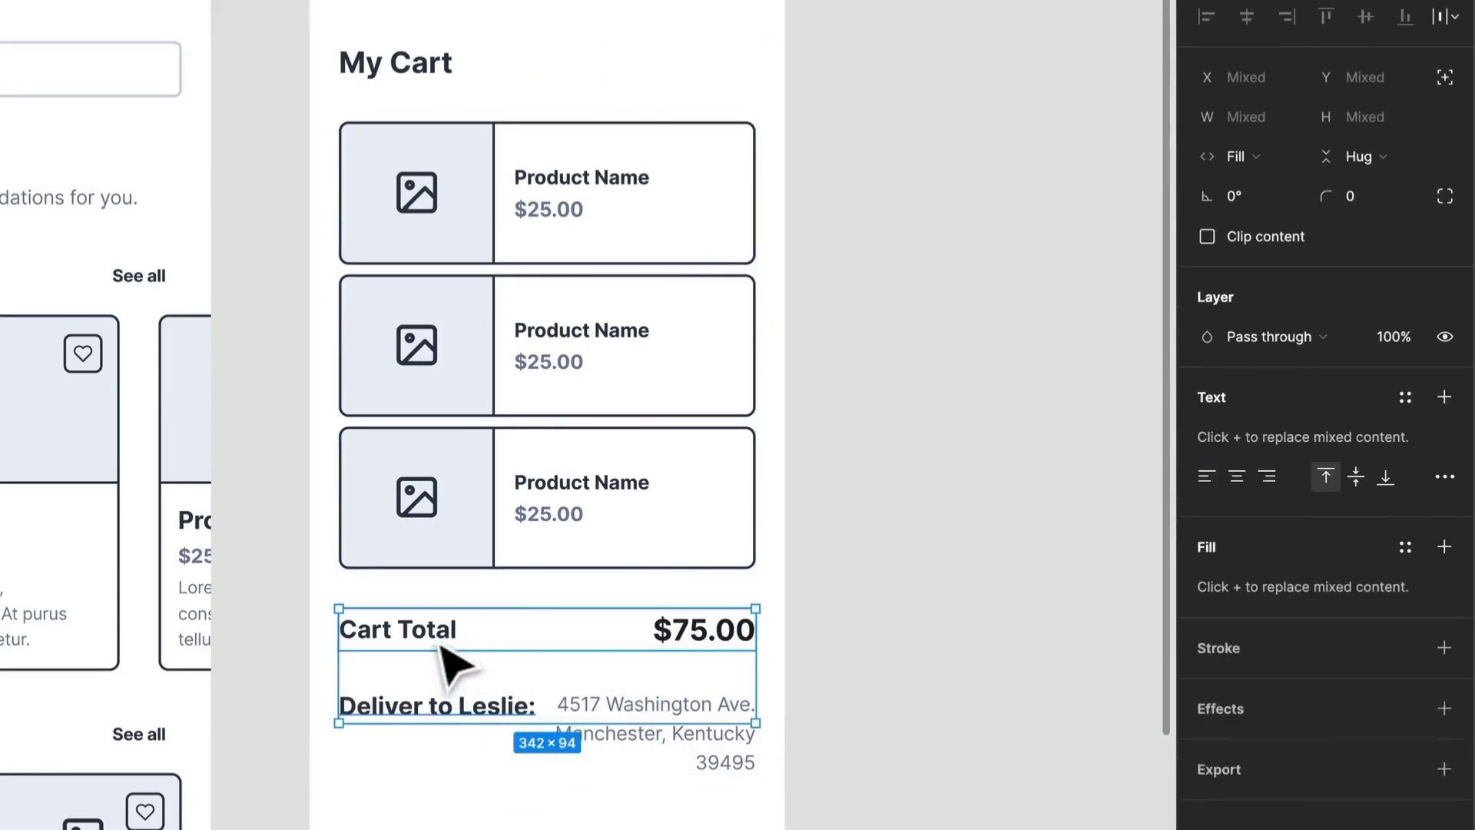
click(1310, 359)
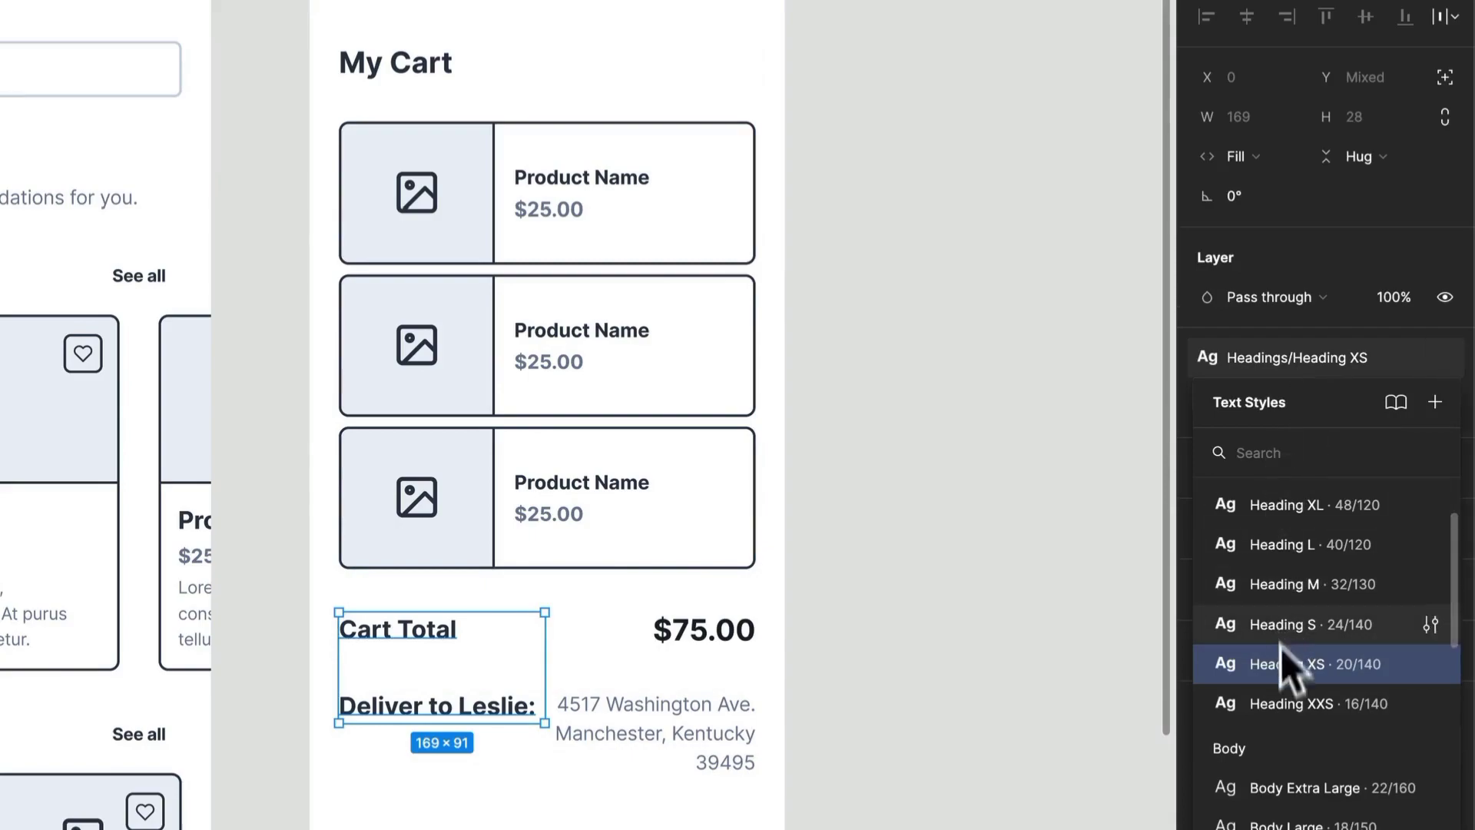
click(1282, 679)
click(1306, 360)
click(1292, 701)
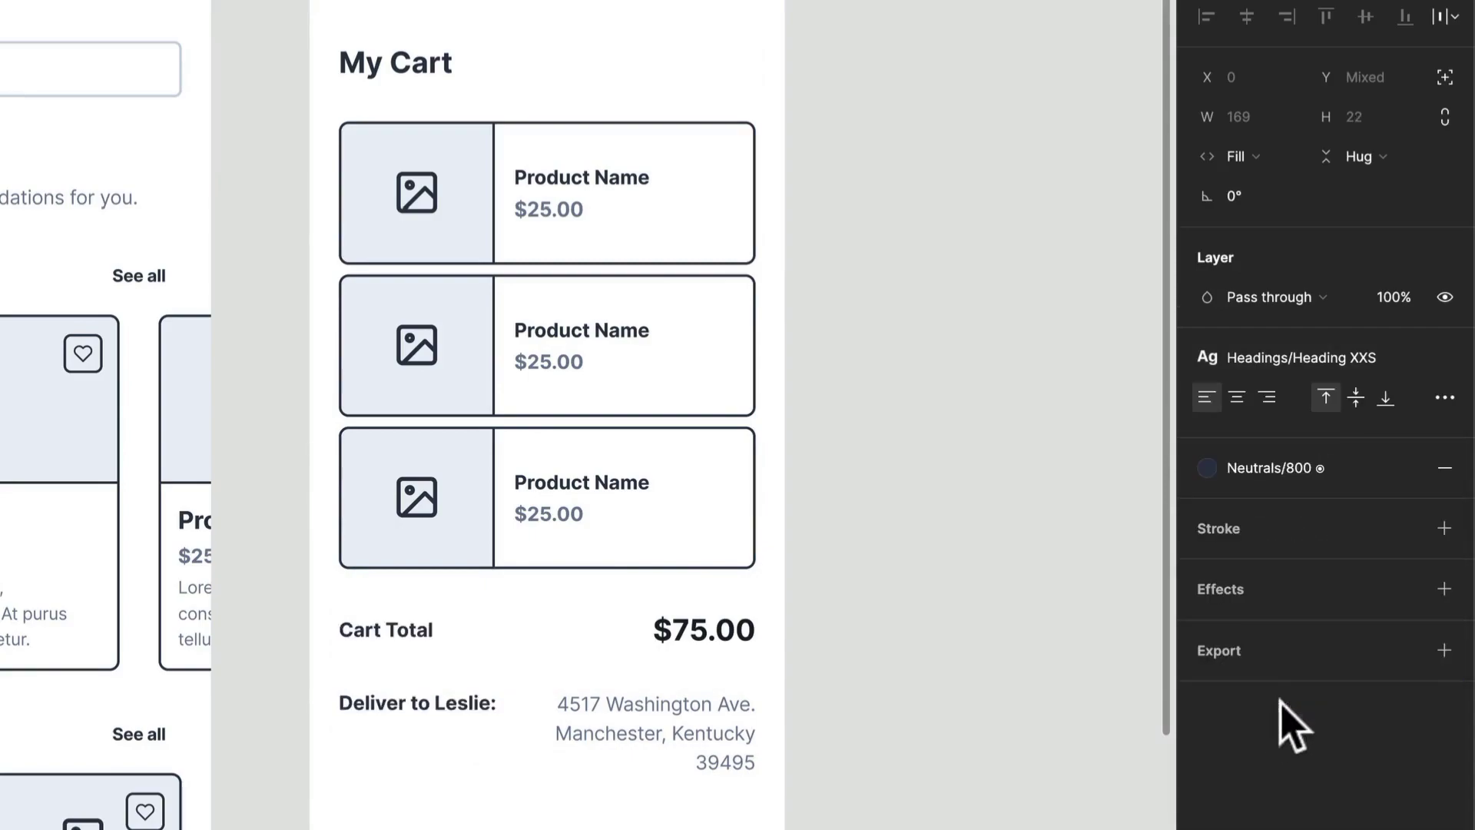
- Apply the Heading XS text style to the $75.00 cart total price
click(703, 632)
click(1306, 359)
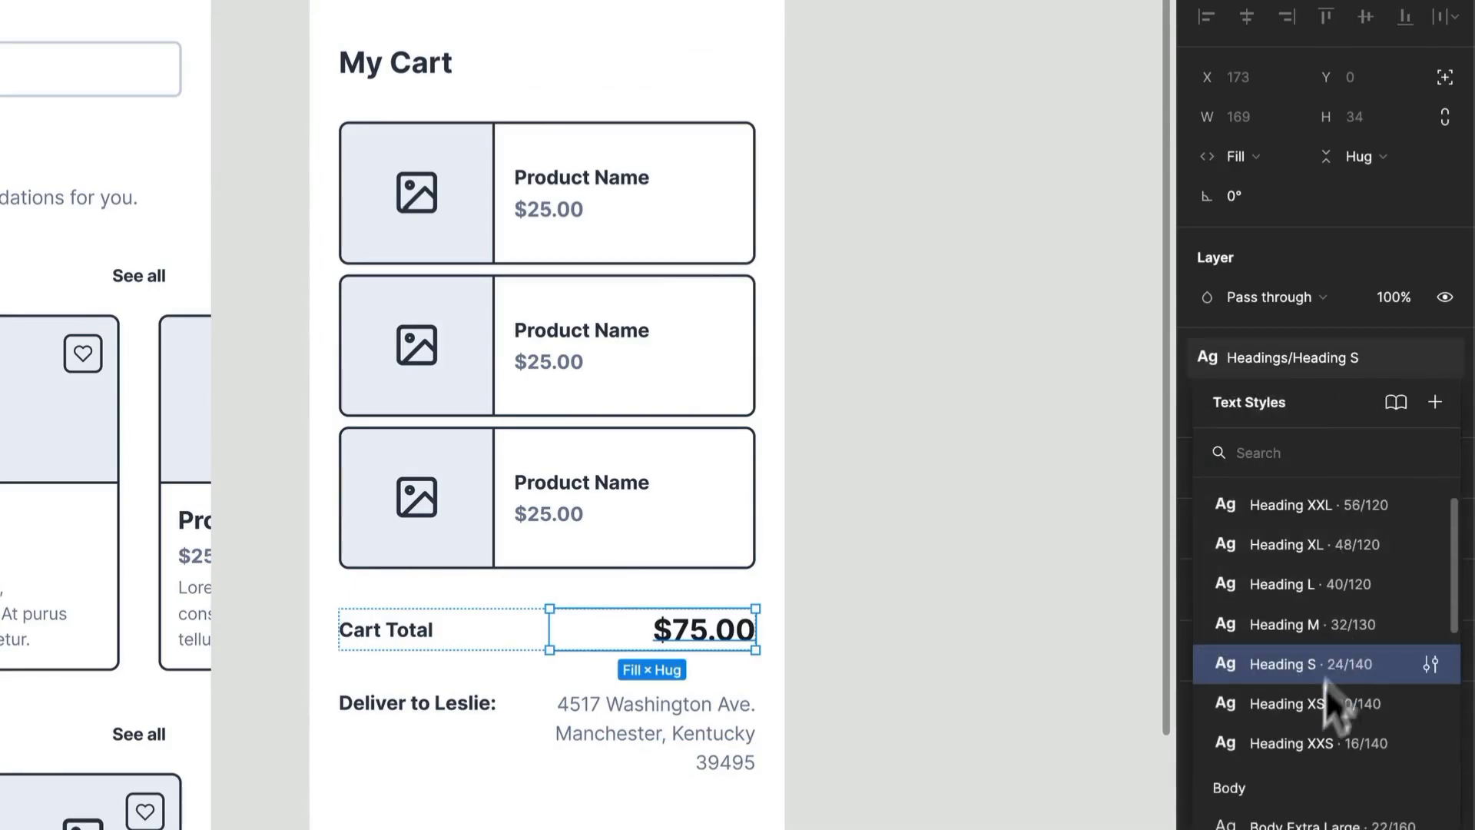
click(1413, 703)
- Apply the Body Bold Small text style to the delivery address text
double_click(666, 705)
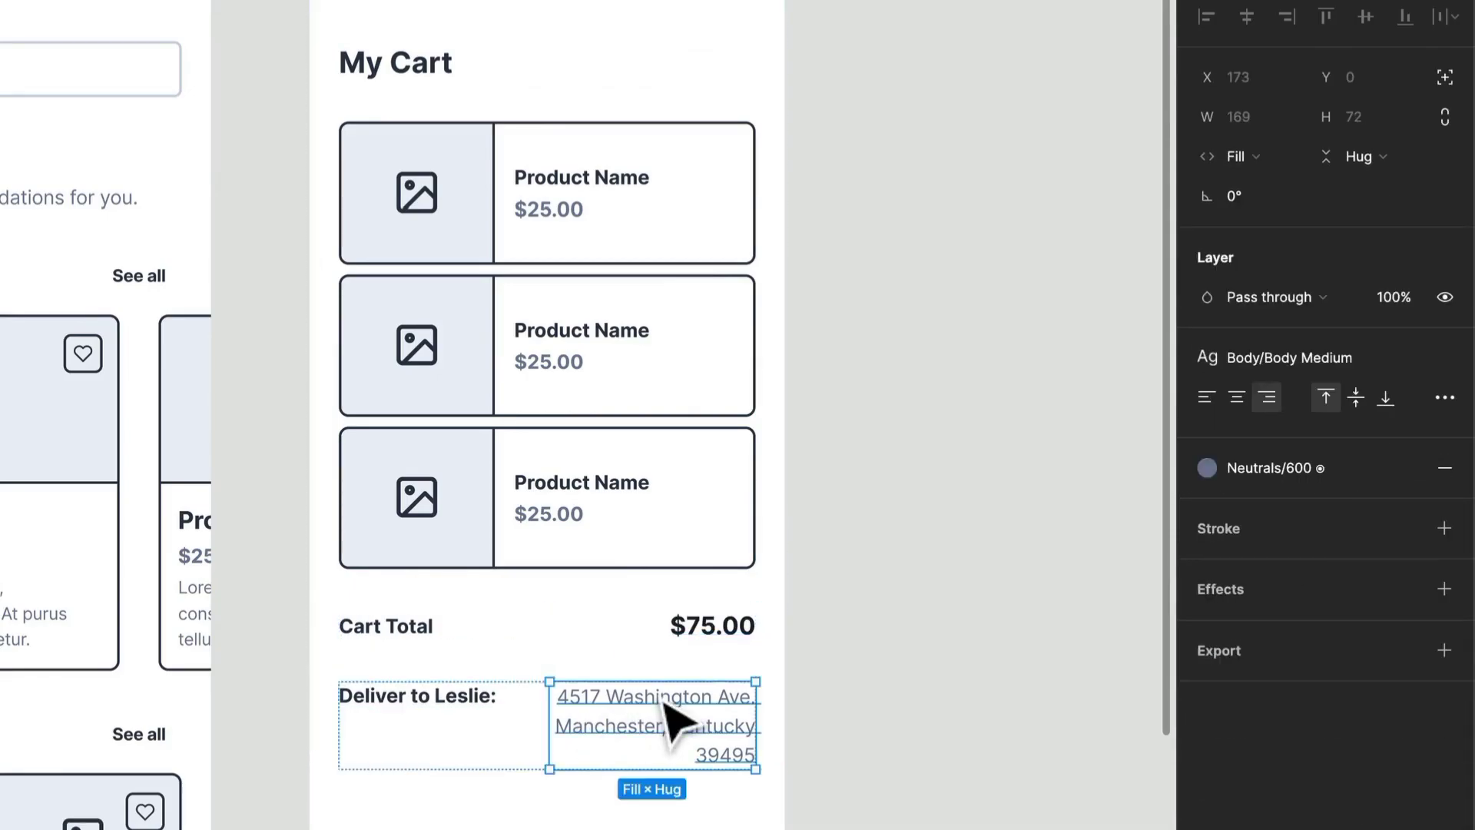
click(1275, 373)
scroll(1313, 784, down, 3)
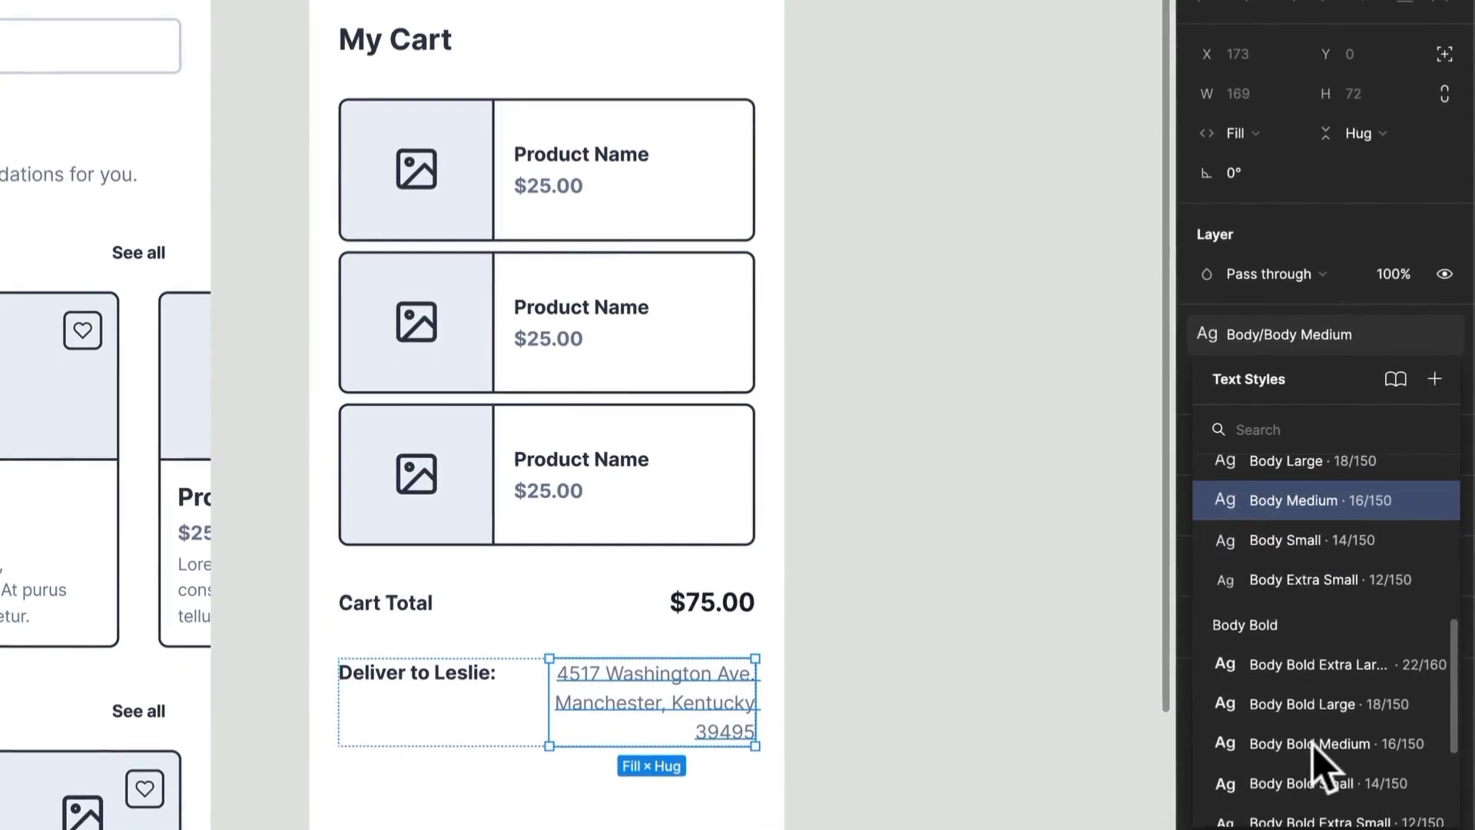
click(1303, 670)
click(1301, 682)
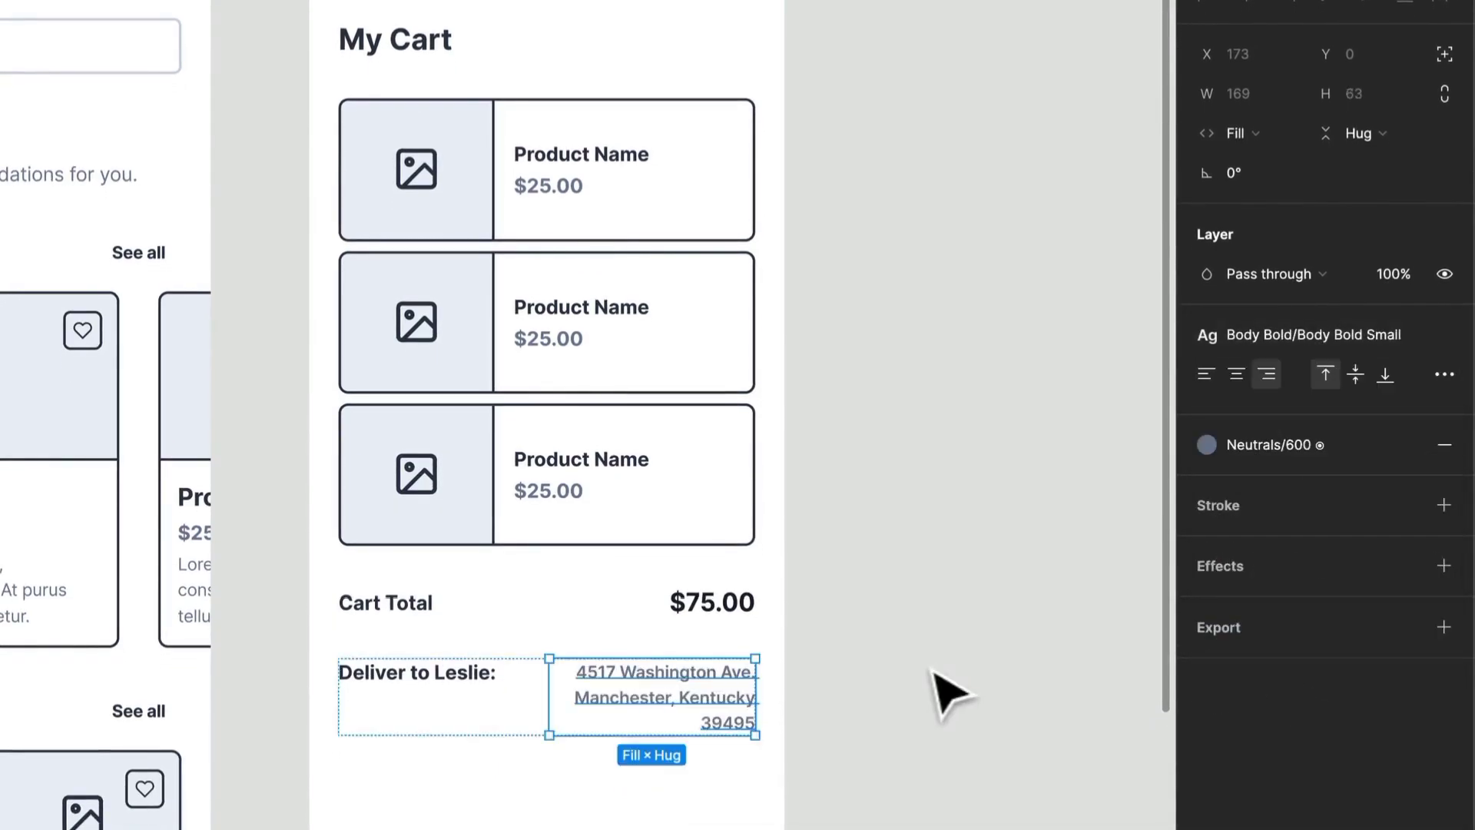
click(938, 676)
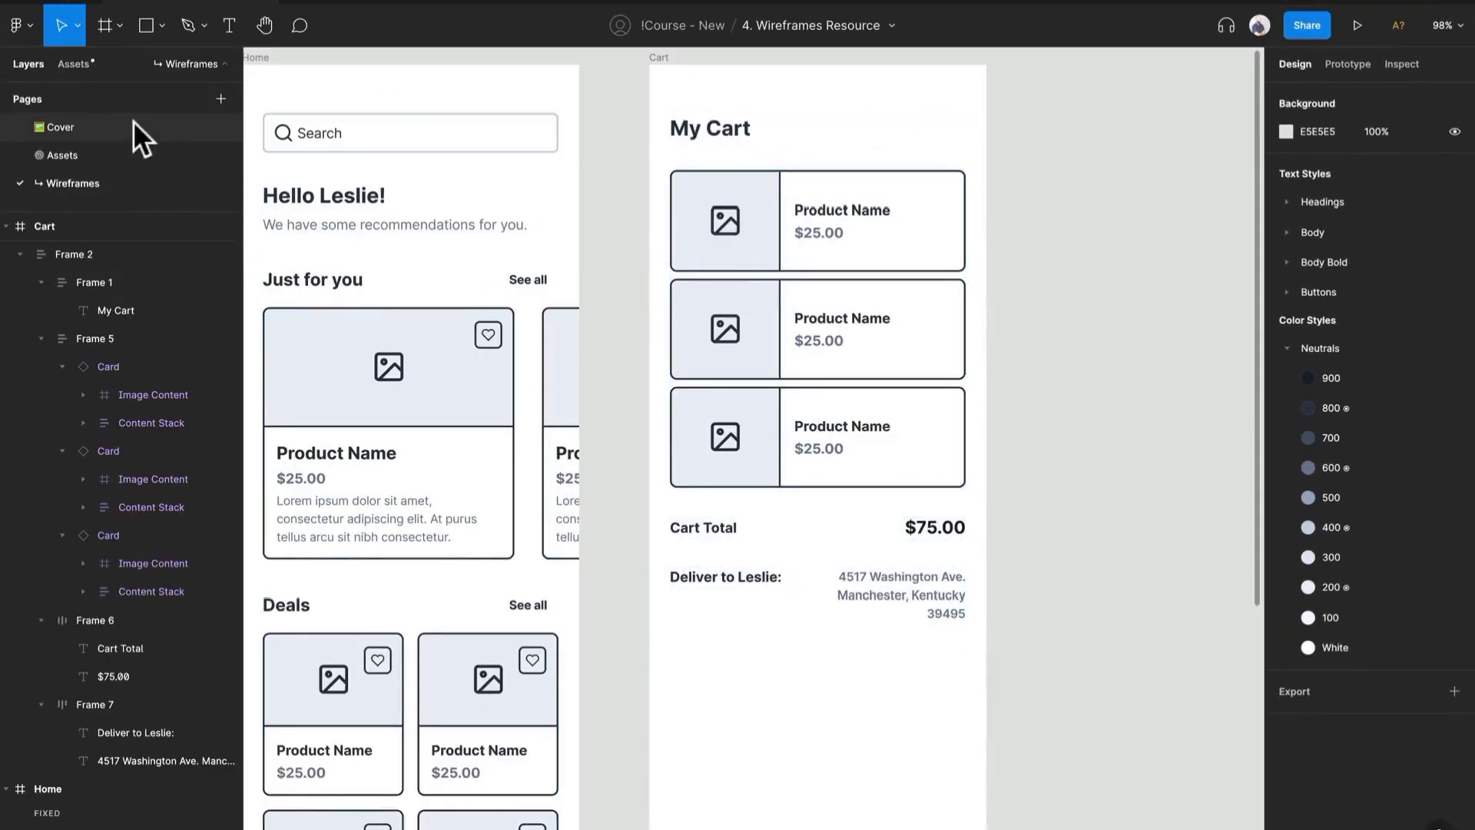
- Add a Button component below the delivery row and set its width to fill the container
click(85, 63)
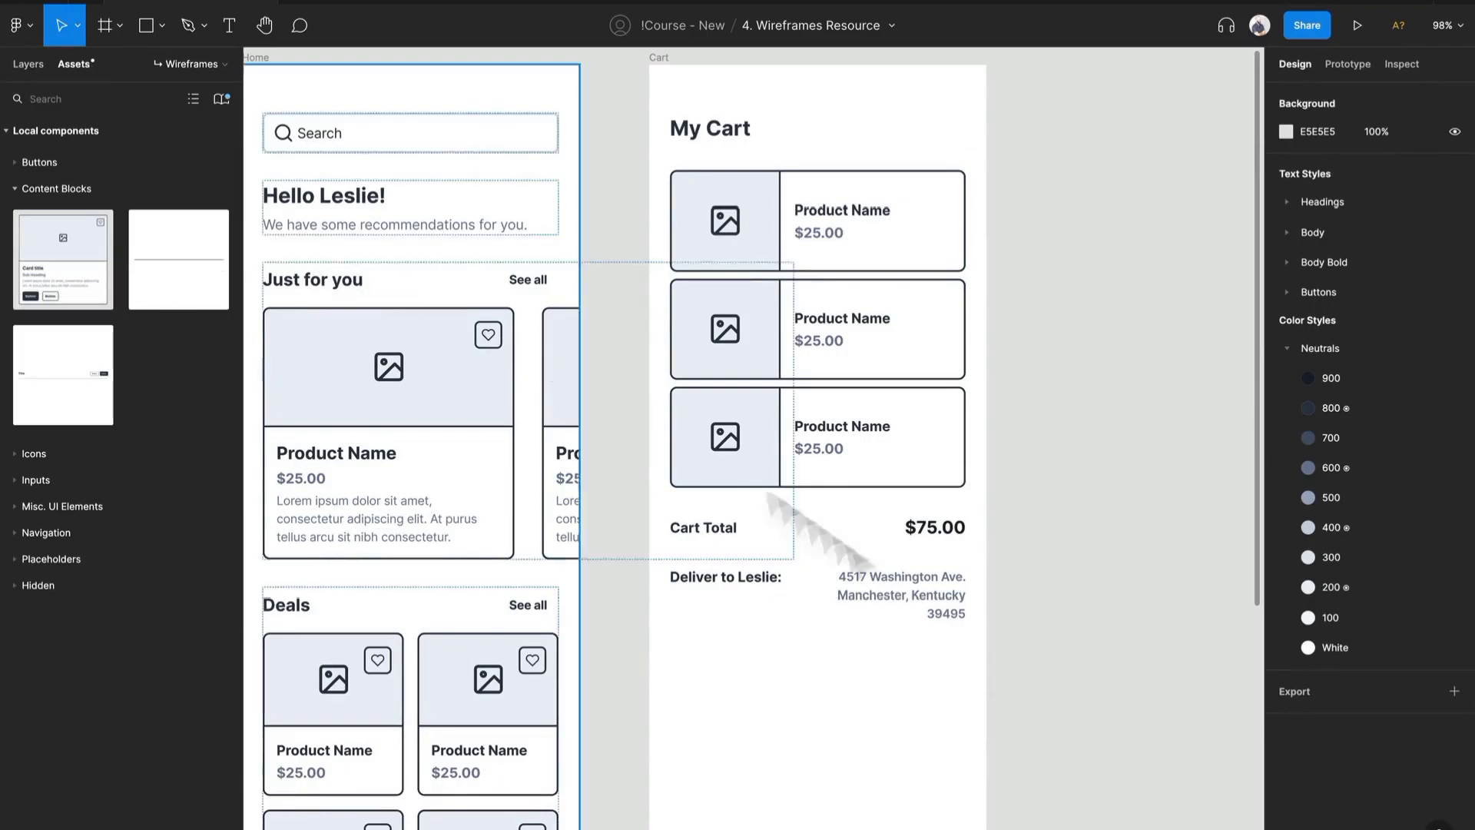
click(51, 163)
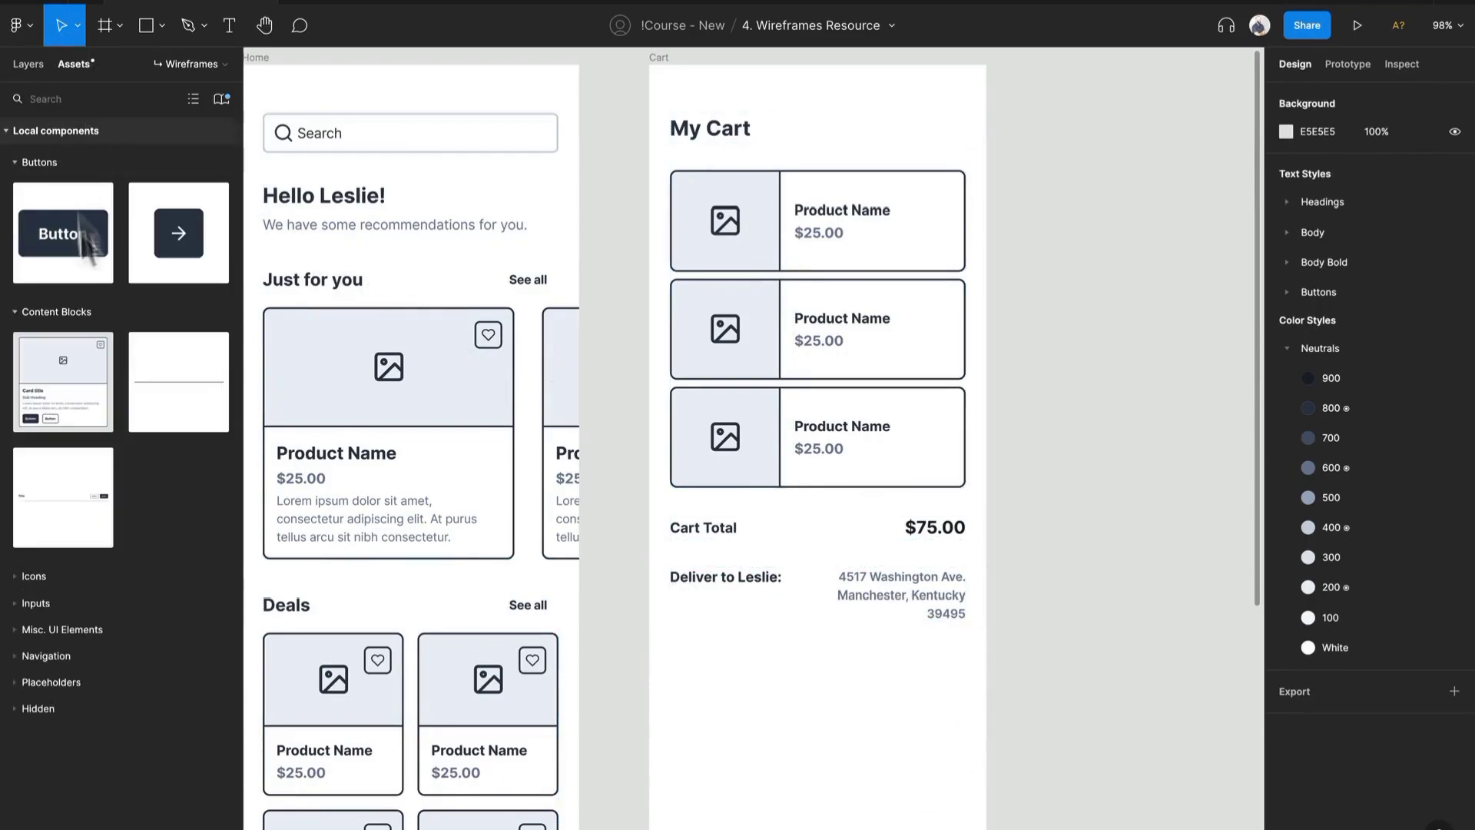
drag(85, 242, 809, 574)
key(Down)
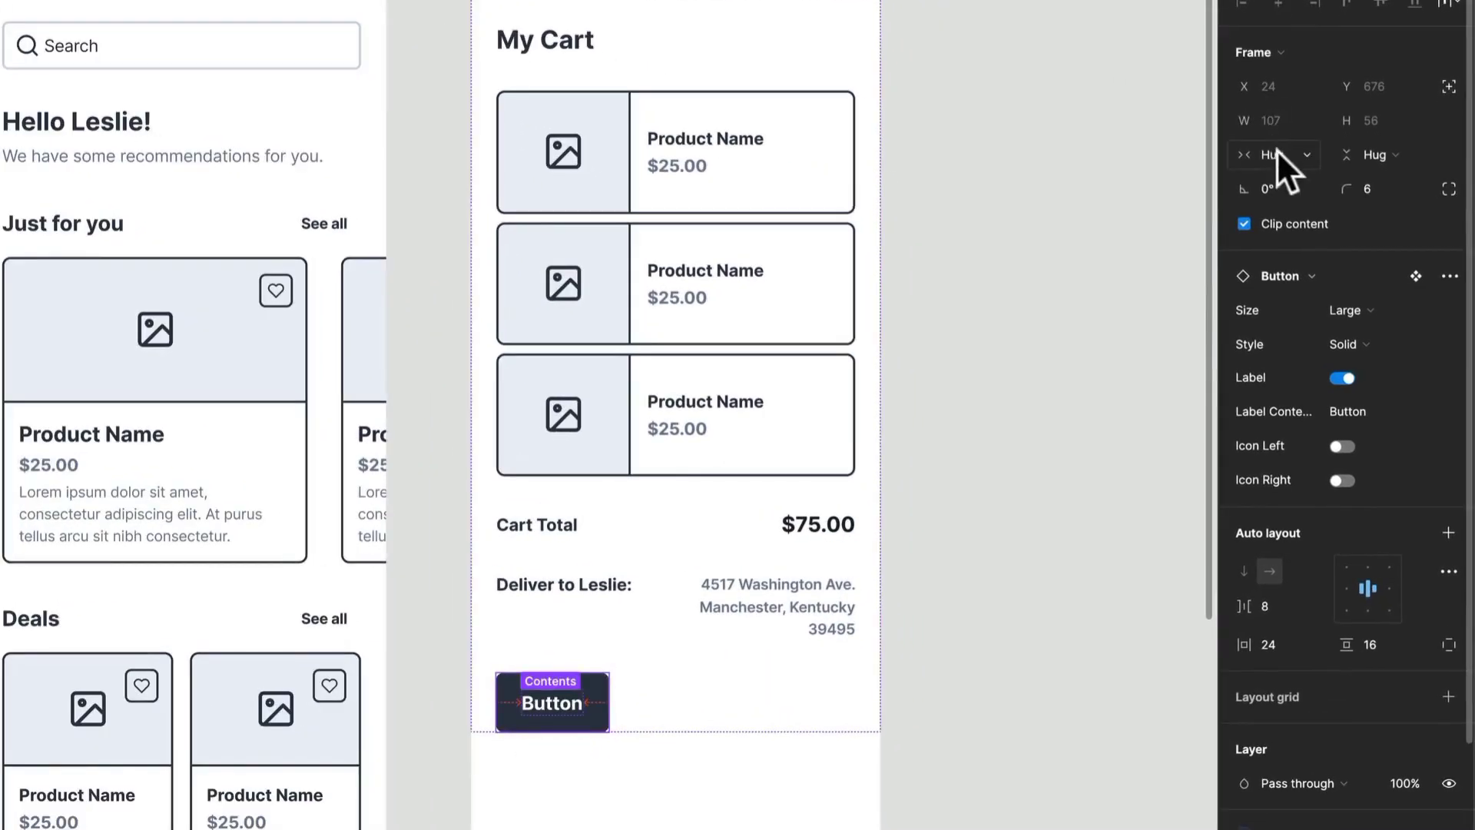
click(1276, 149)
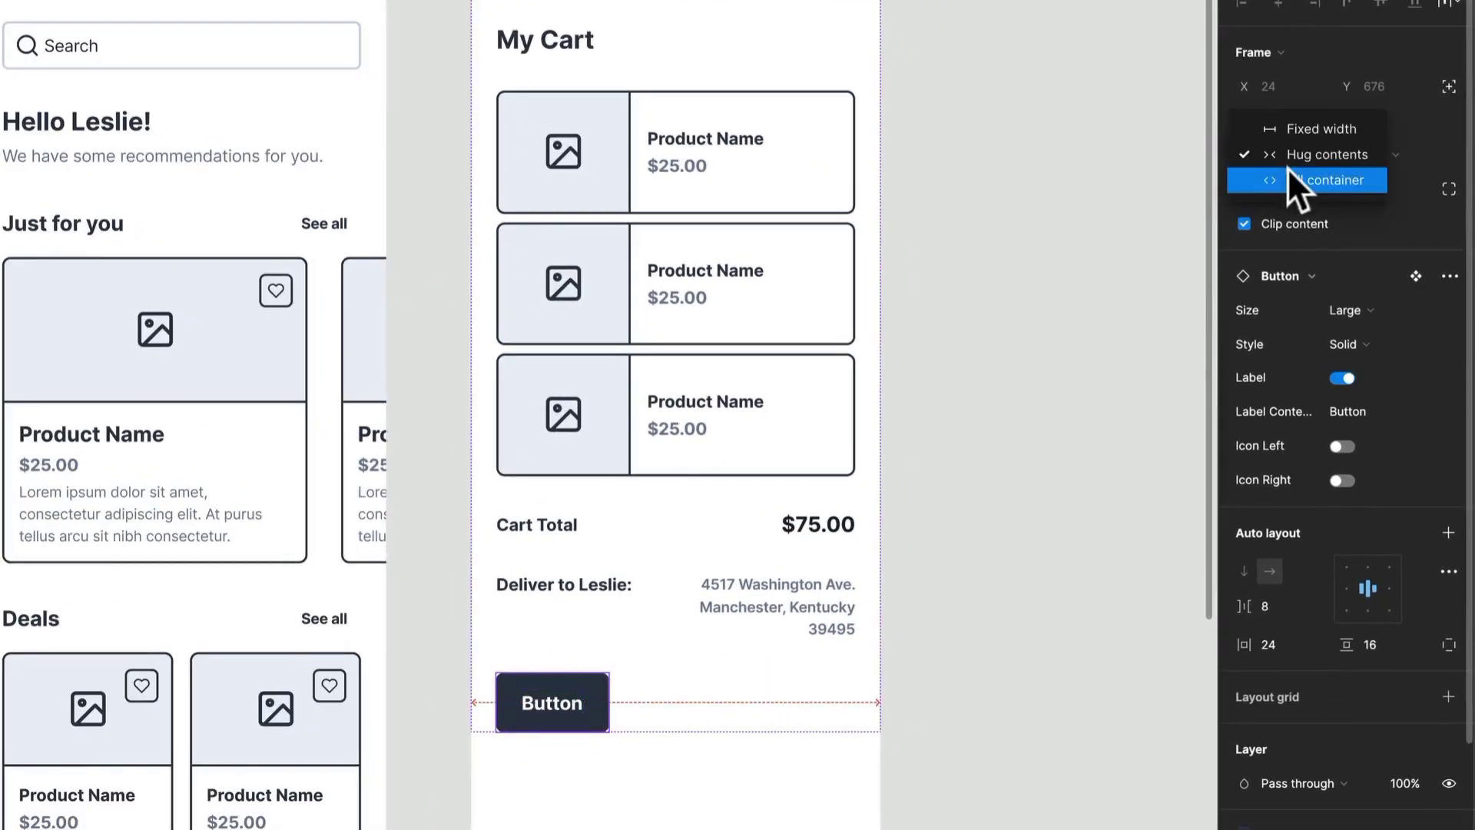
click(1298, 185)
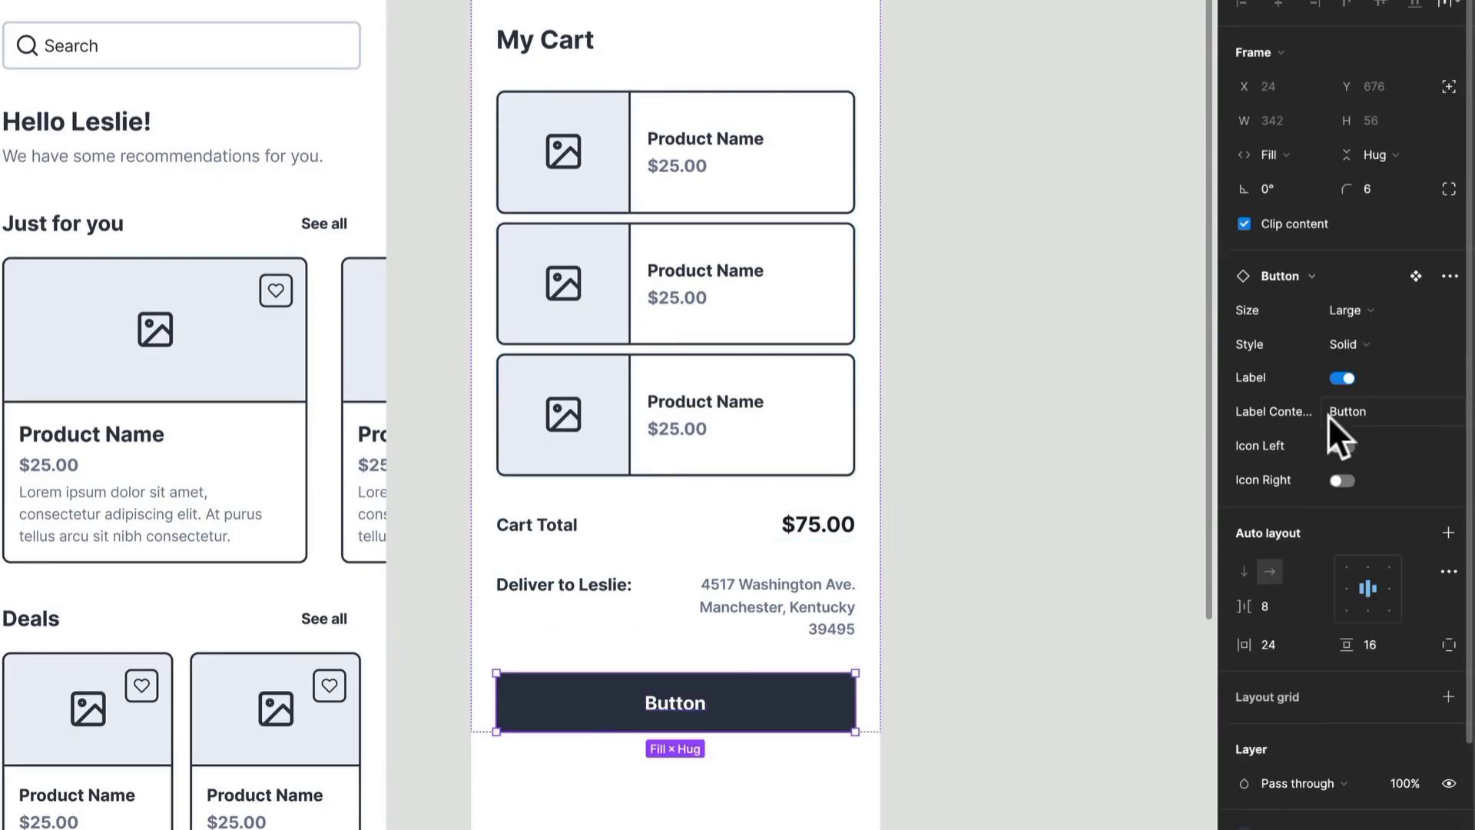
- Set the button label to Checkout and enable a left icon swapped to the shopping cart icon
click(1367, 404)
text(Checkout)
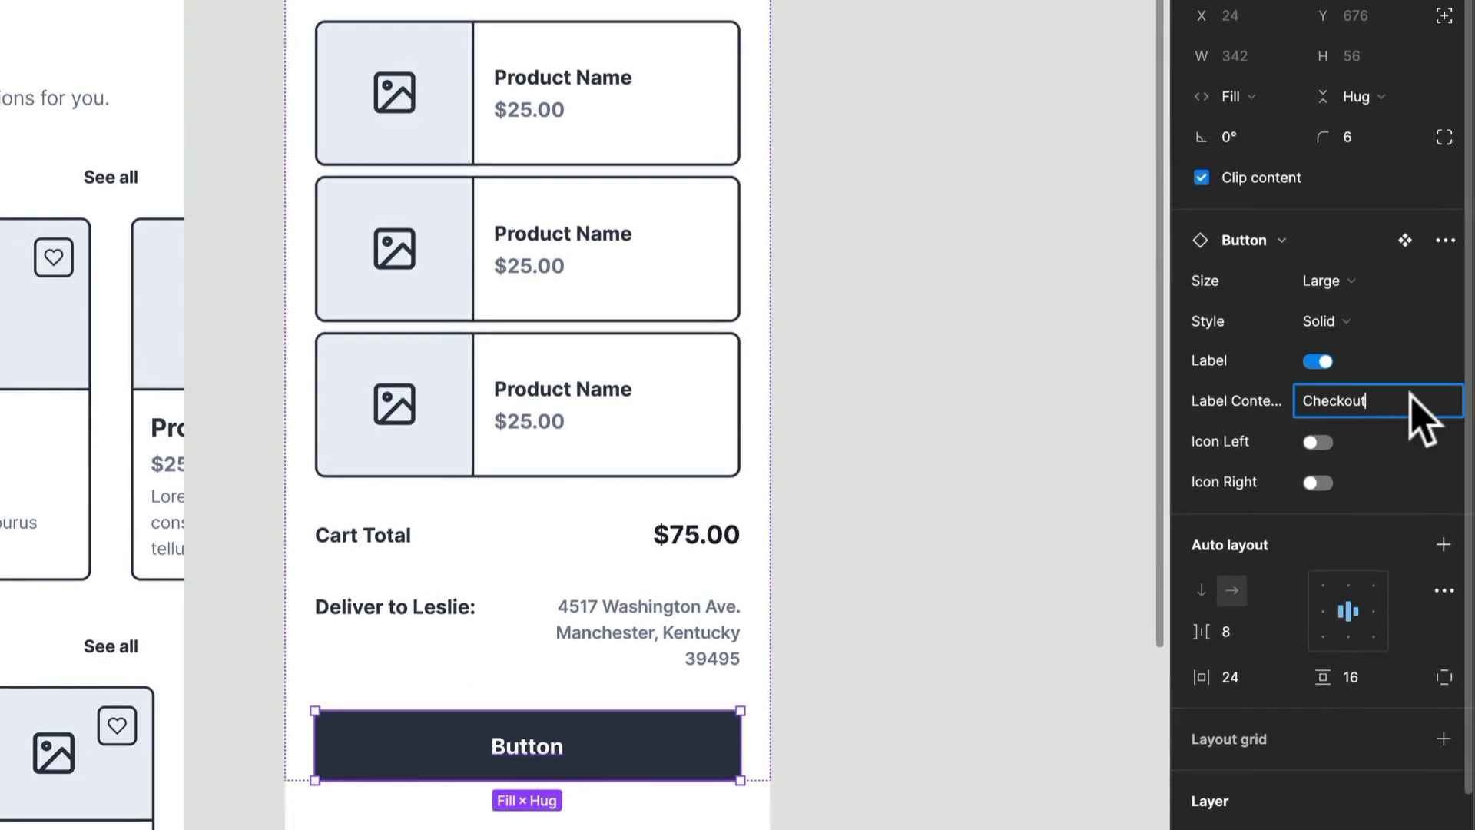
click(1318, 442)
click(1338, 480)
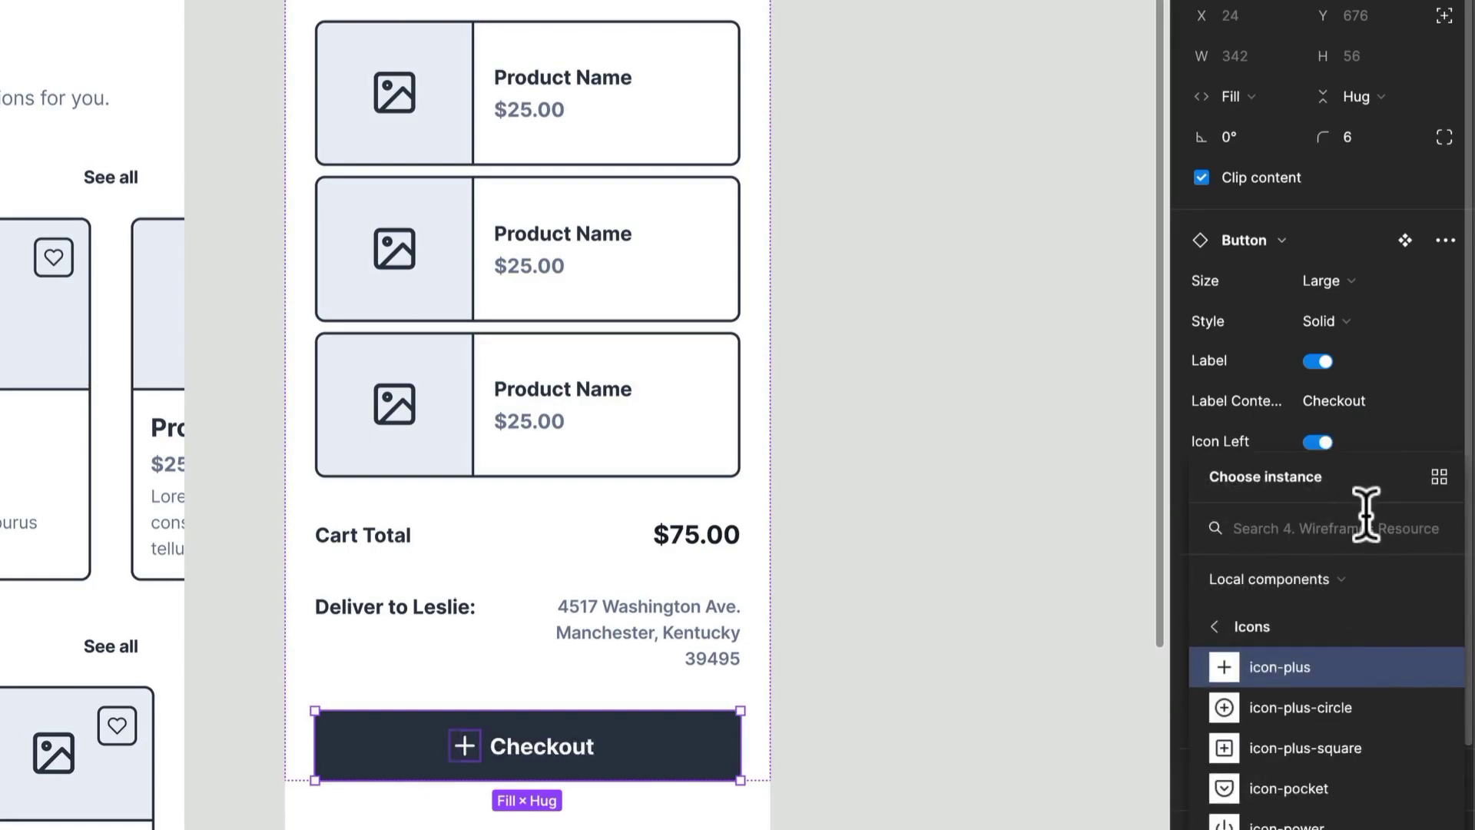
text(cart)
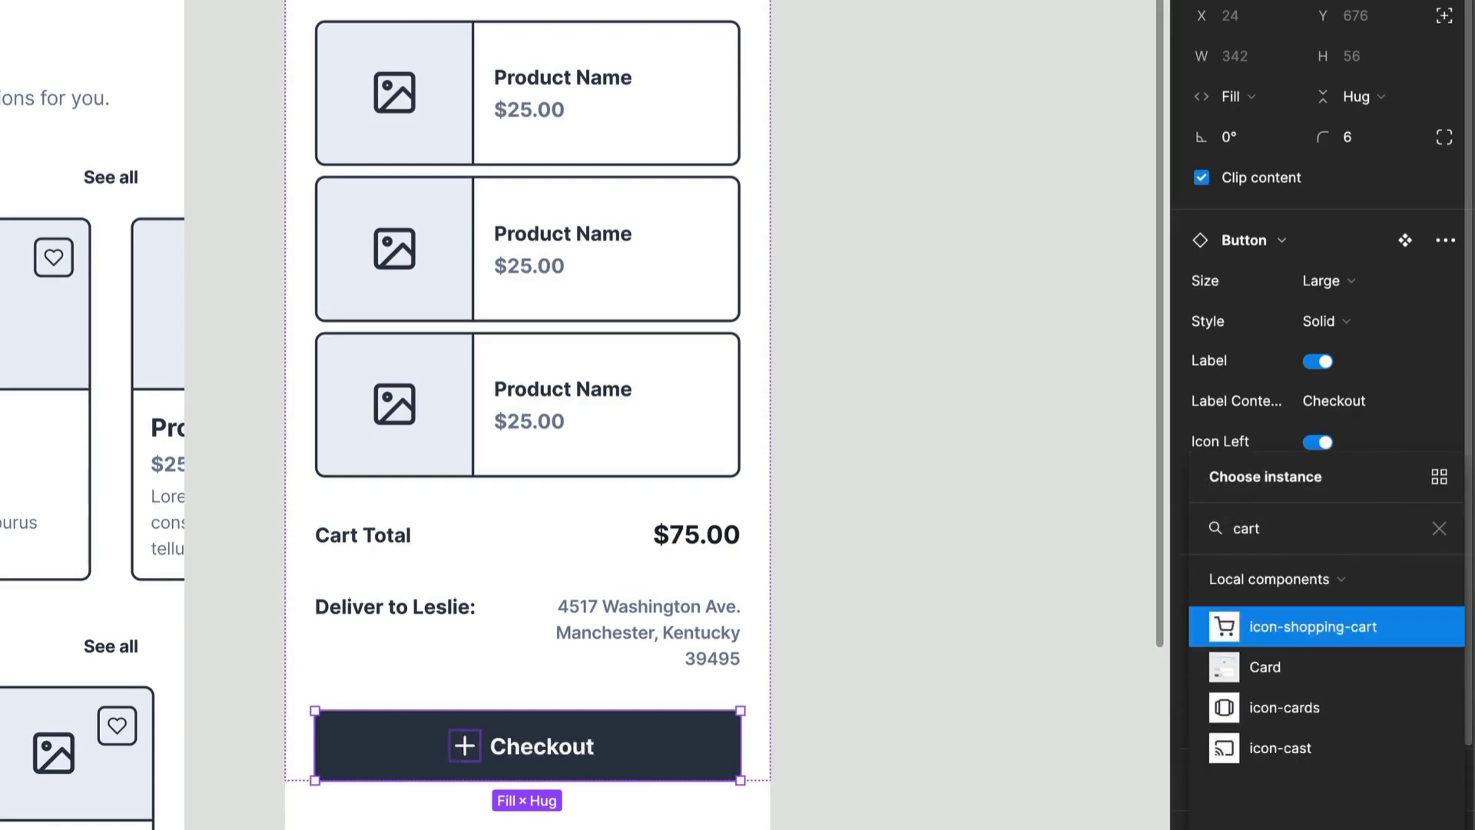
key(Return)
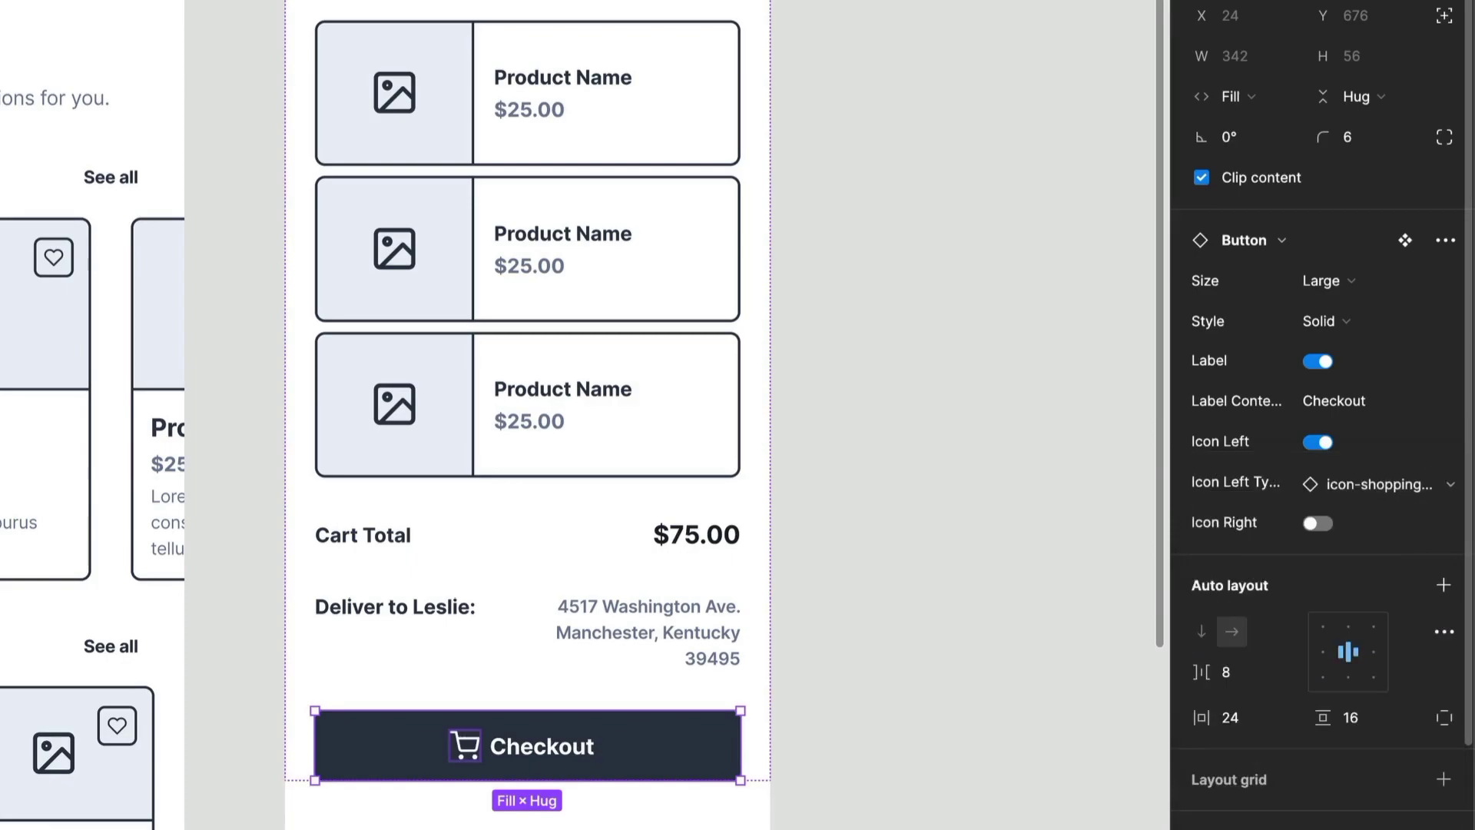
click(948, 537)
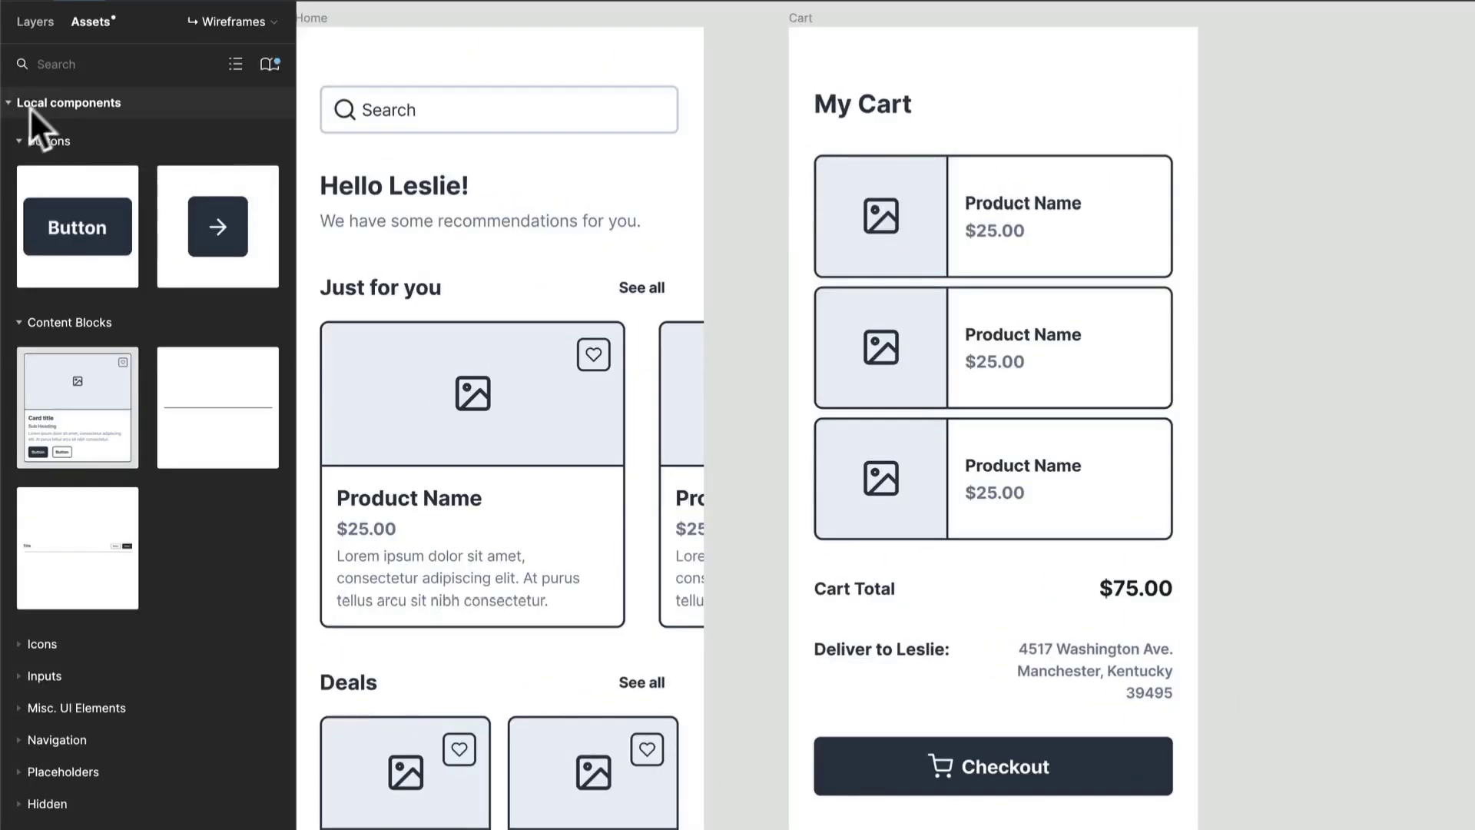
- Insert a Divider component below the Checkout button and set its width to fill the container
click(36, 141)
drag(174, 290, 920, 741)
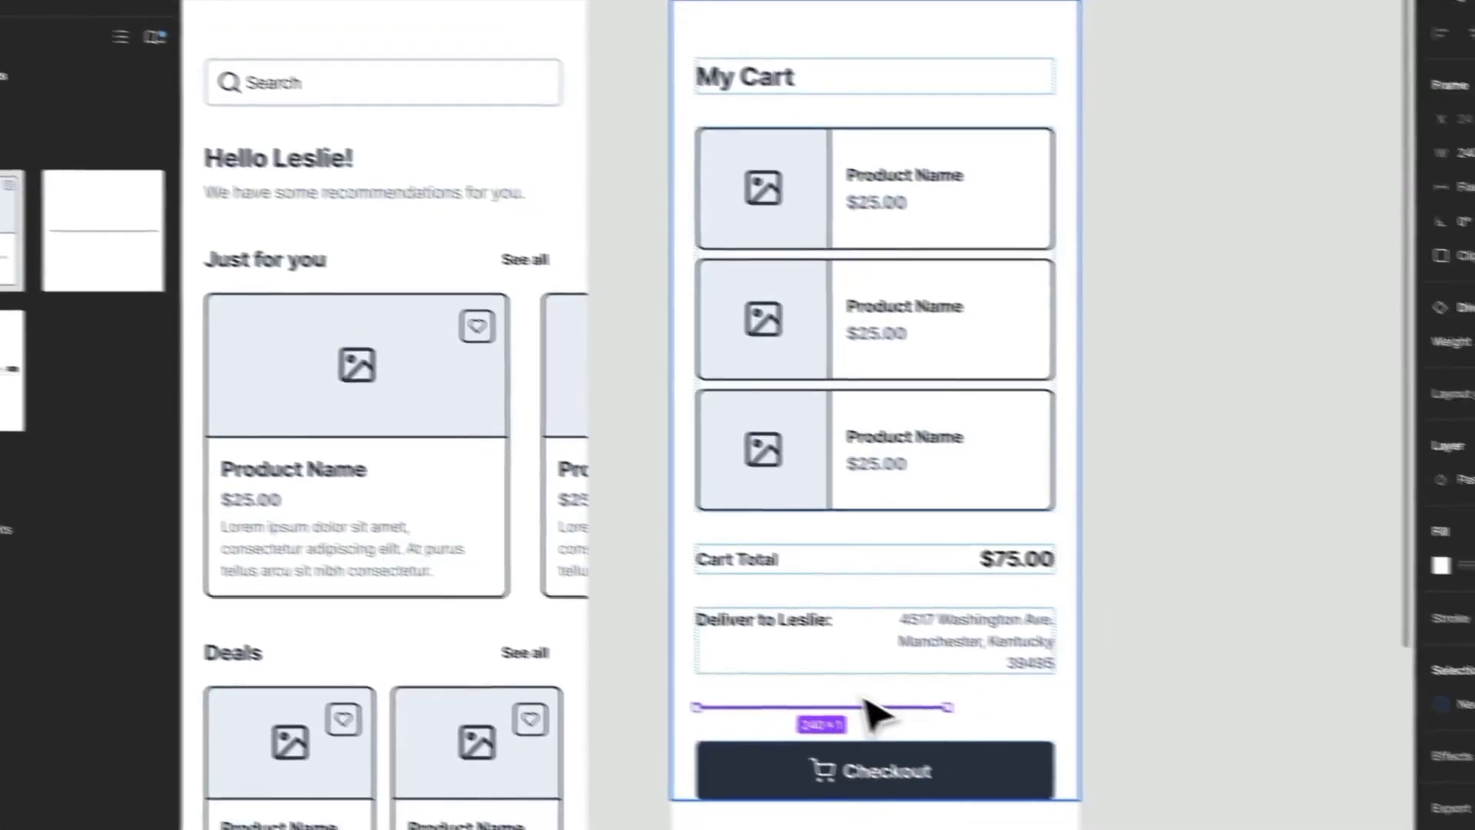
key(Down)
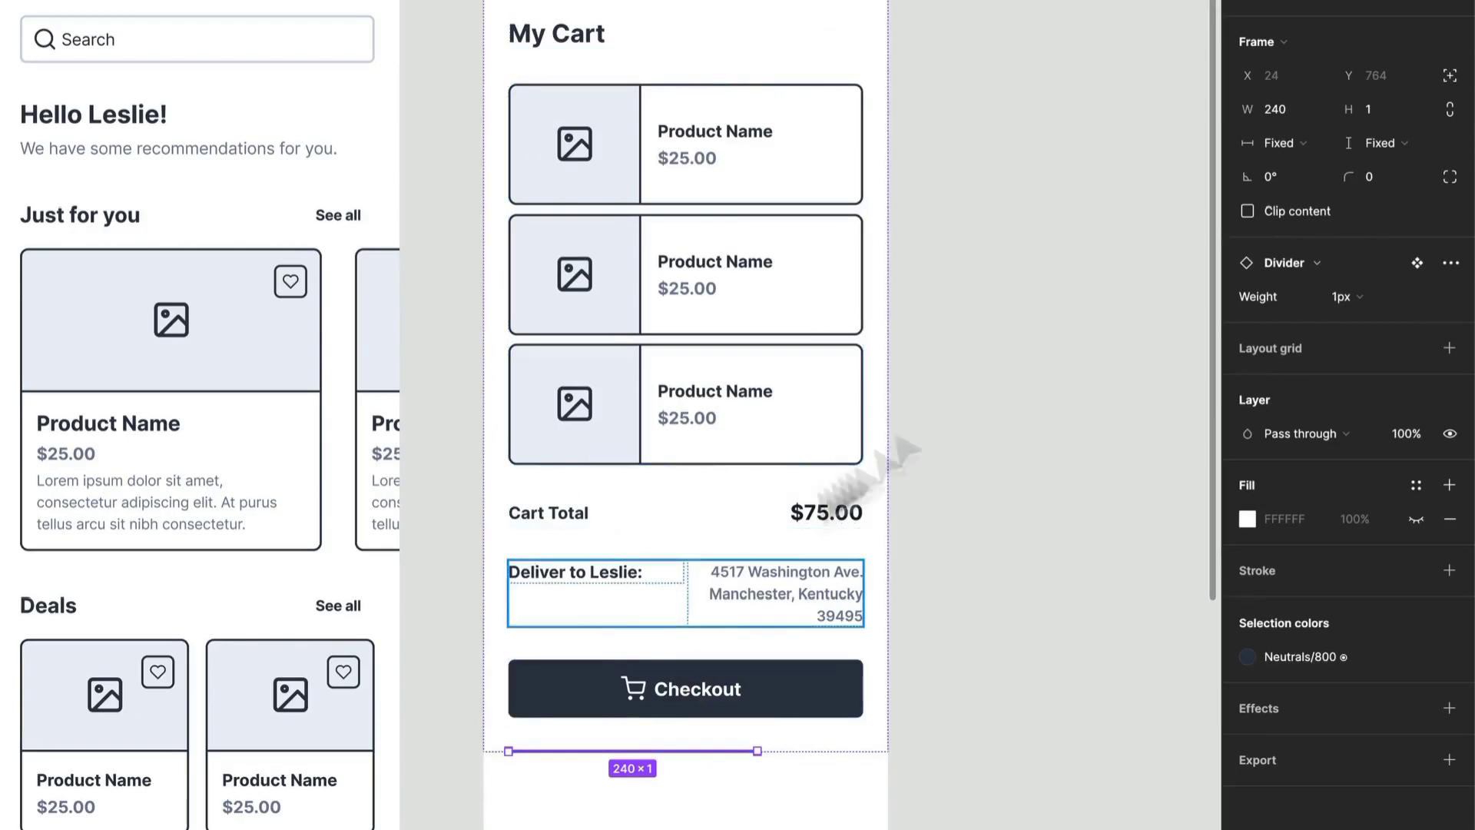
click(1293, 146)
click(1298, 175)
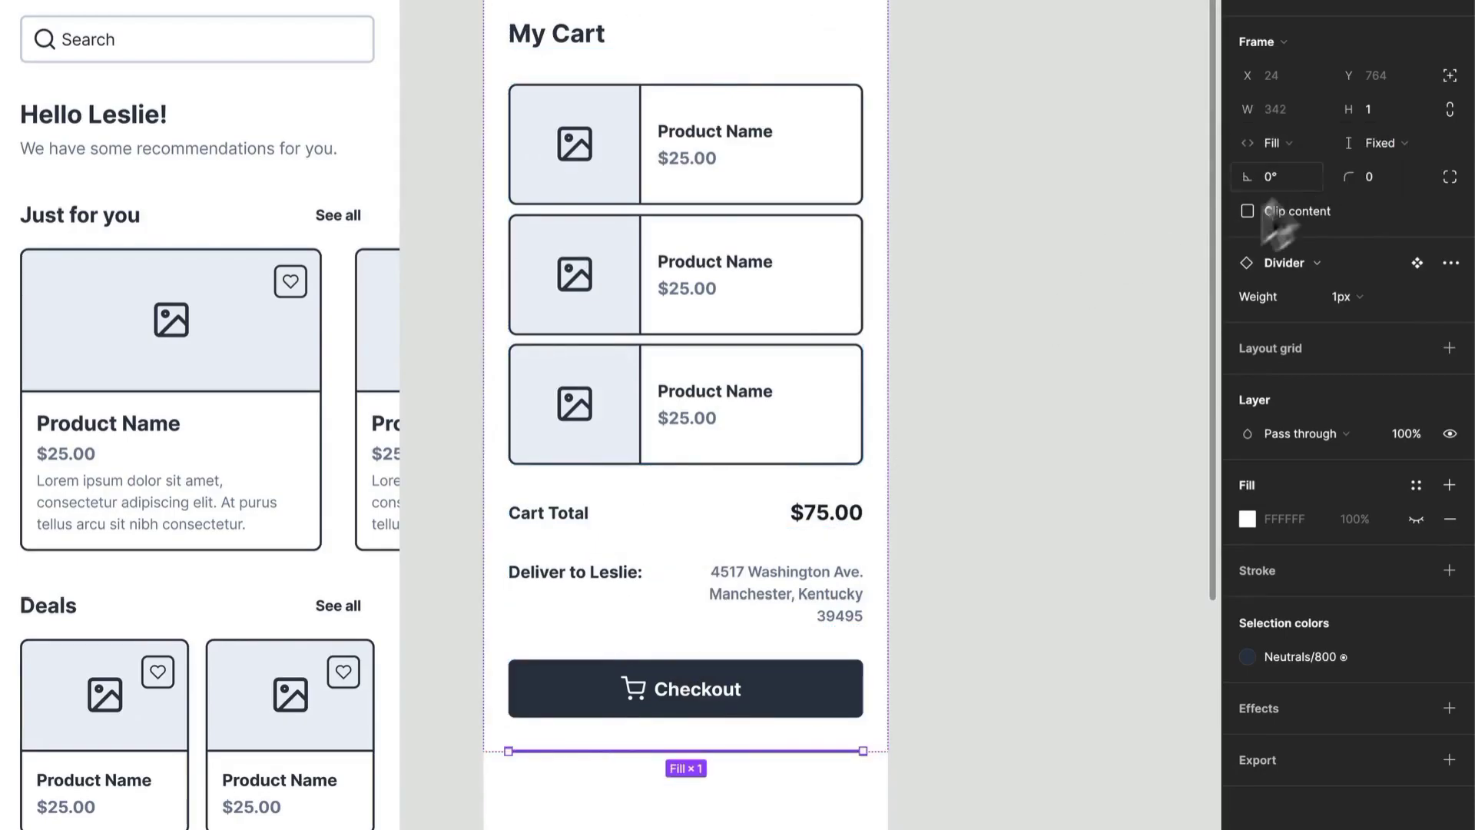
click(1029, 564)
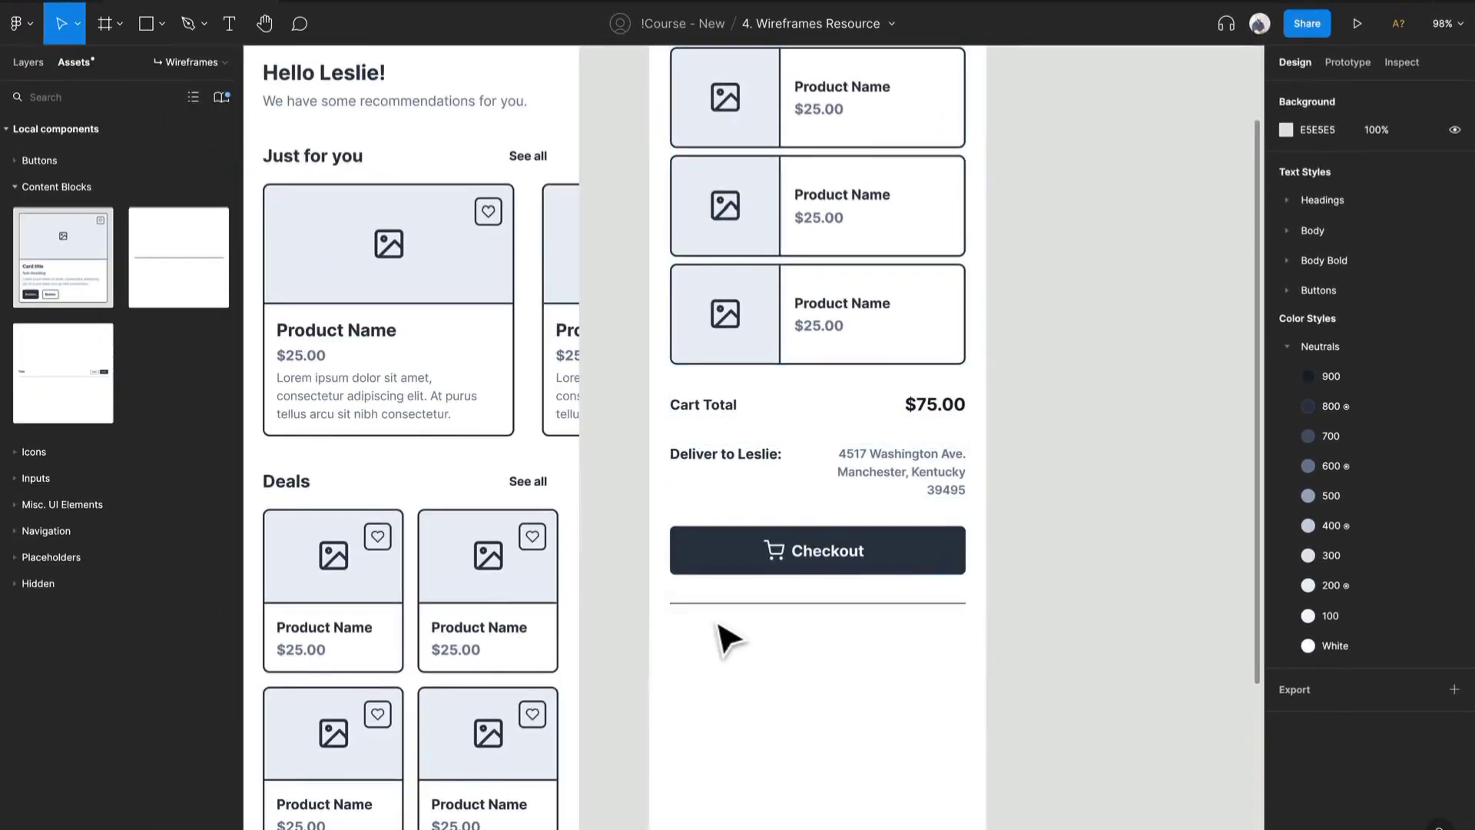
- Paste the Home screen's 'Just for you' card section into the Cart frame below the divider
click(474, 345)
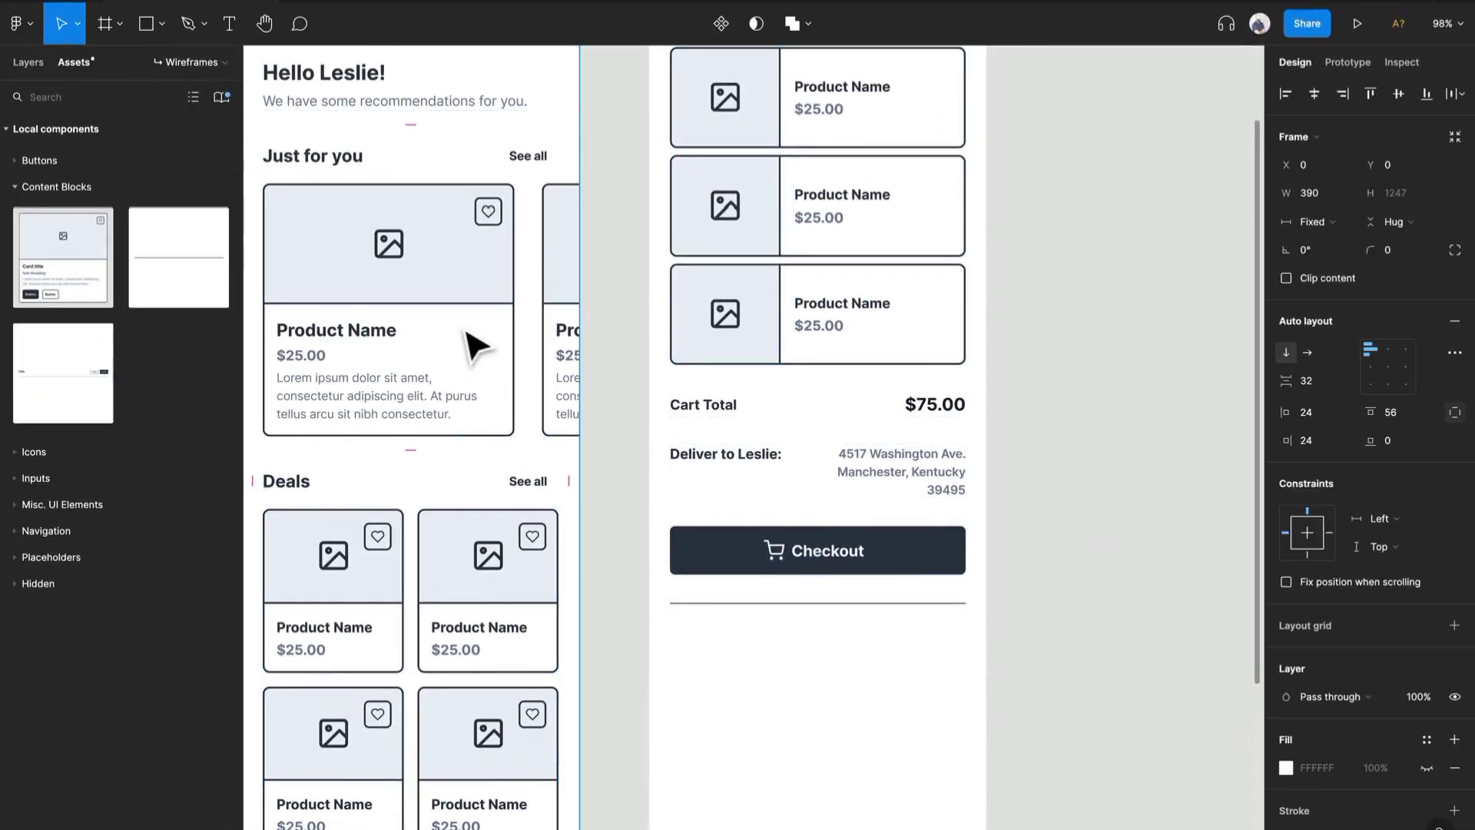
click(474, 346)
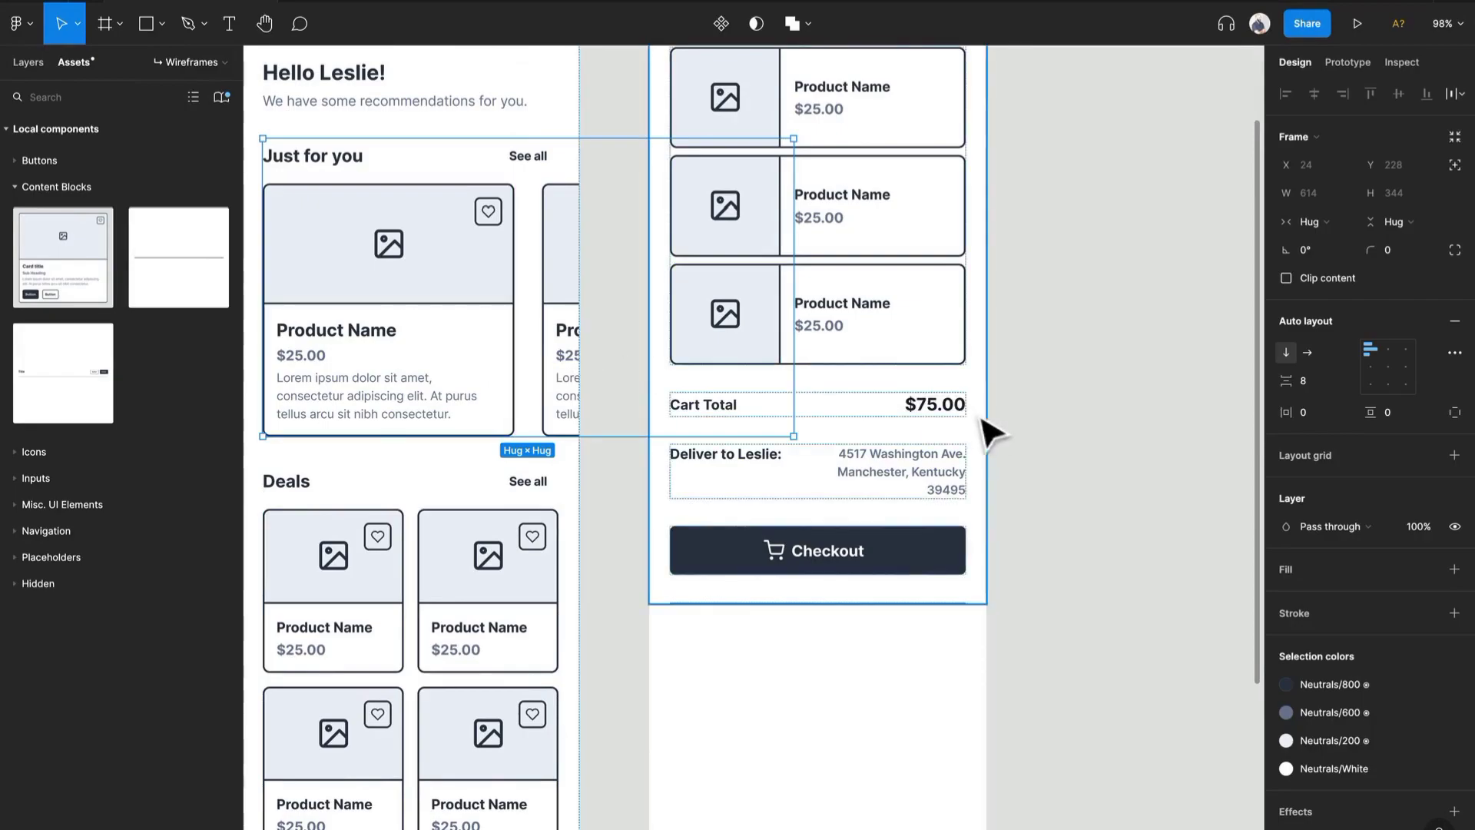
key(ctrl+v)
scroll(761, 472, down, 4)
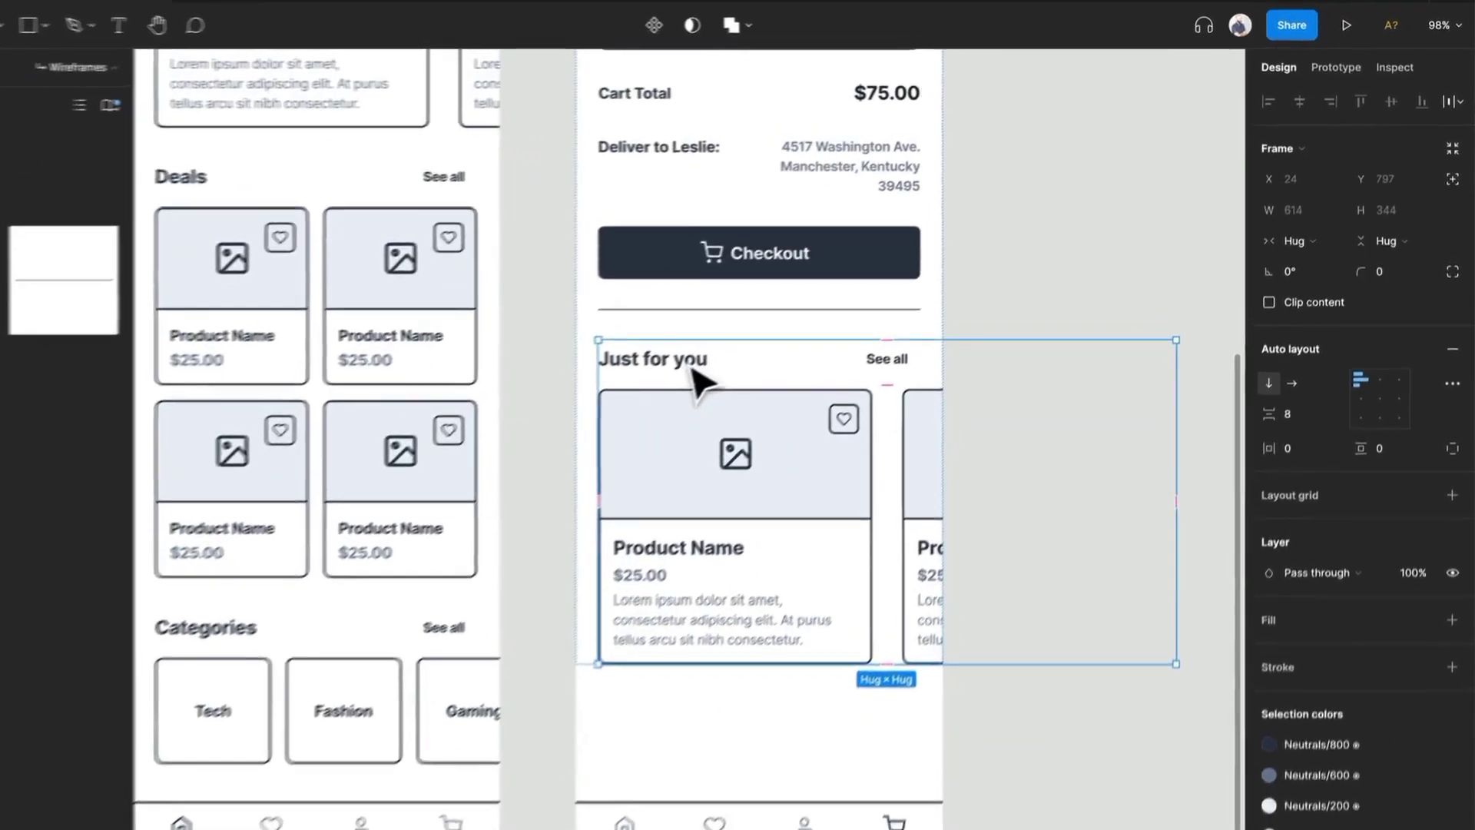
- Rename the pasted section's title to 'Others bought'
double_click(751, 330)
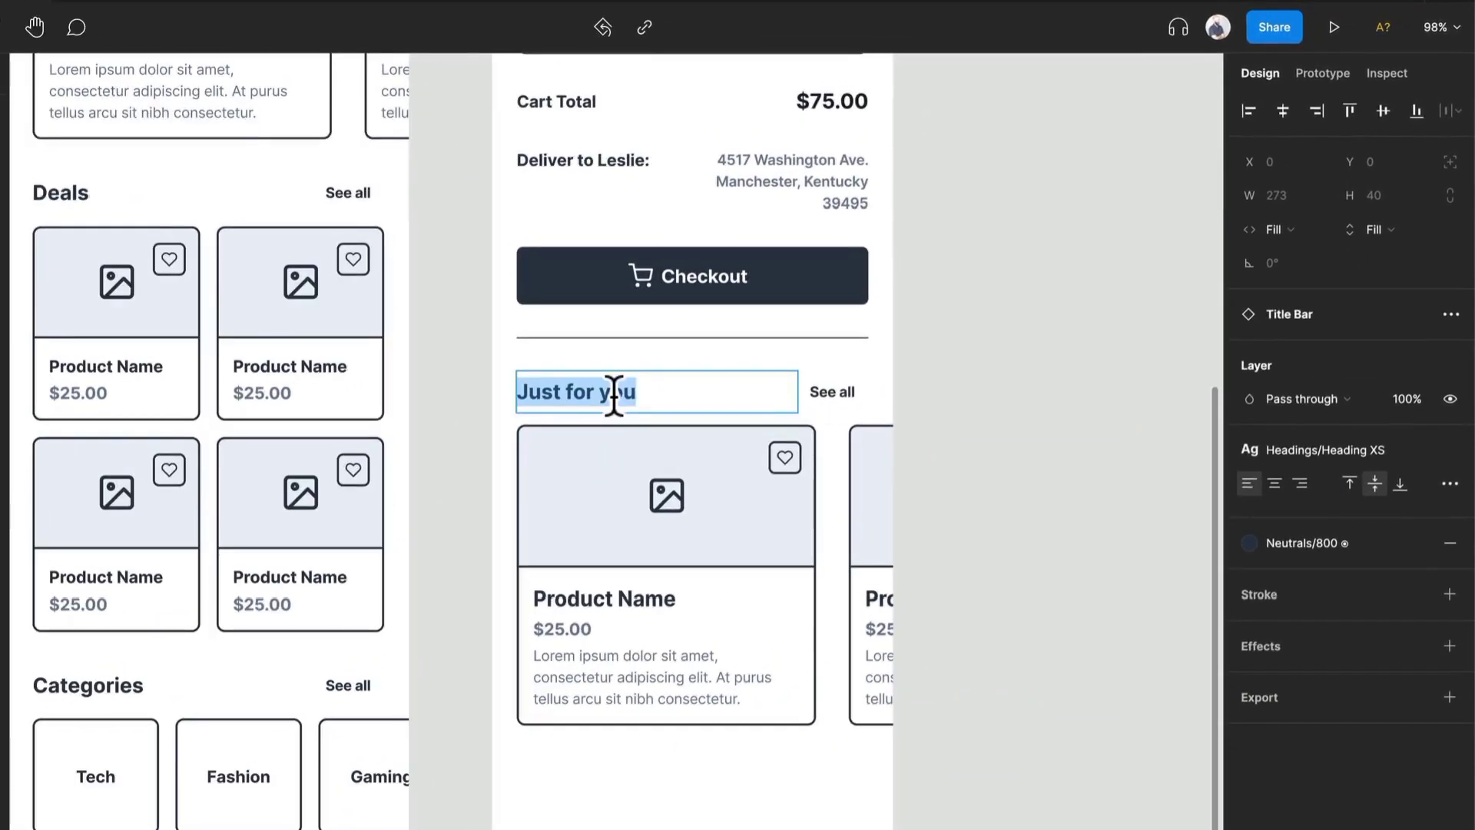
text(Others bought)
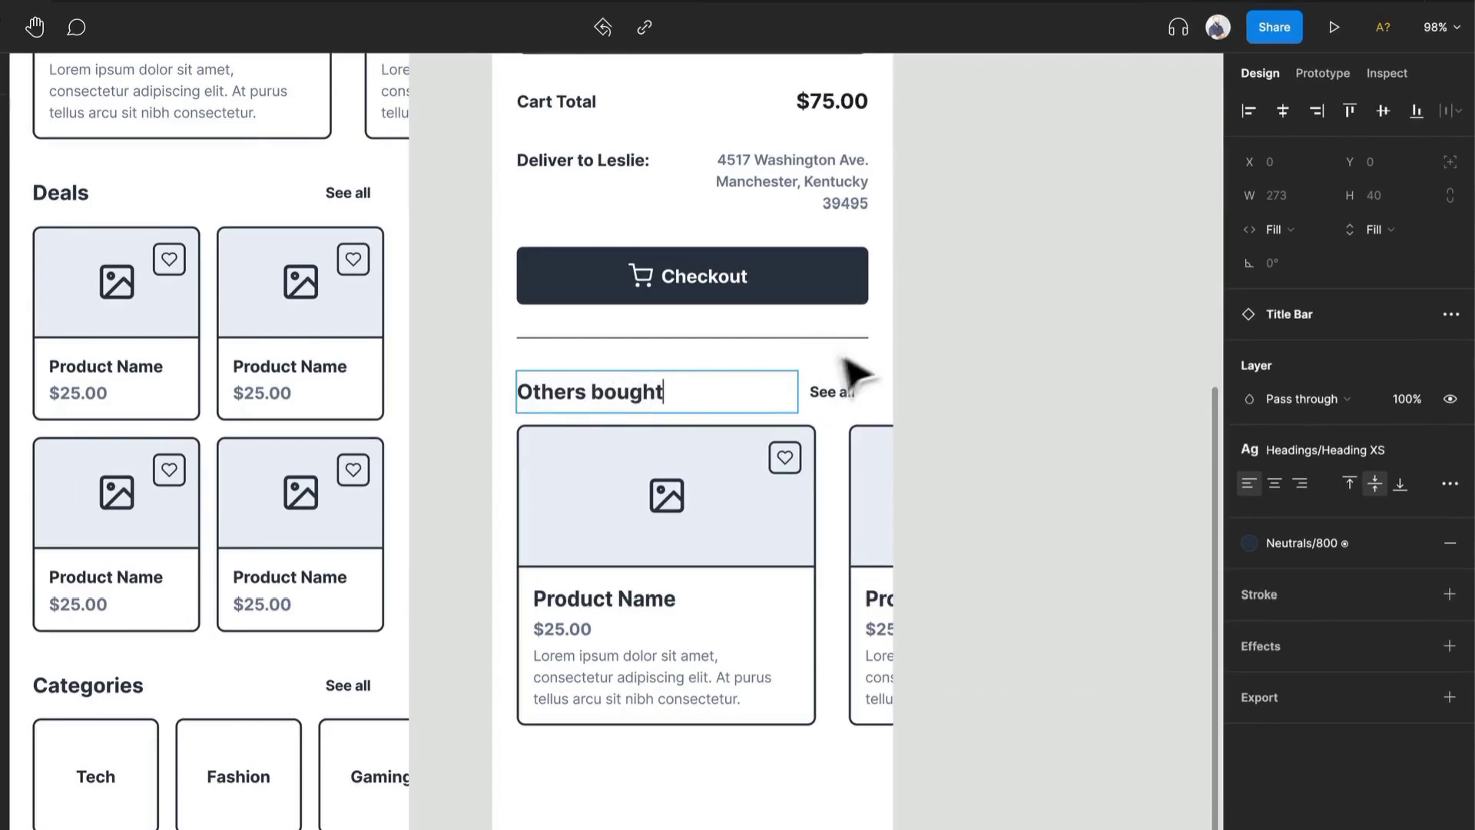
- Select all product cards in the Others bought section and turn off their Content property
click(928, 410)
double_click(709, 574)
key(ctrl+a)
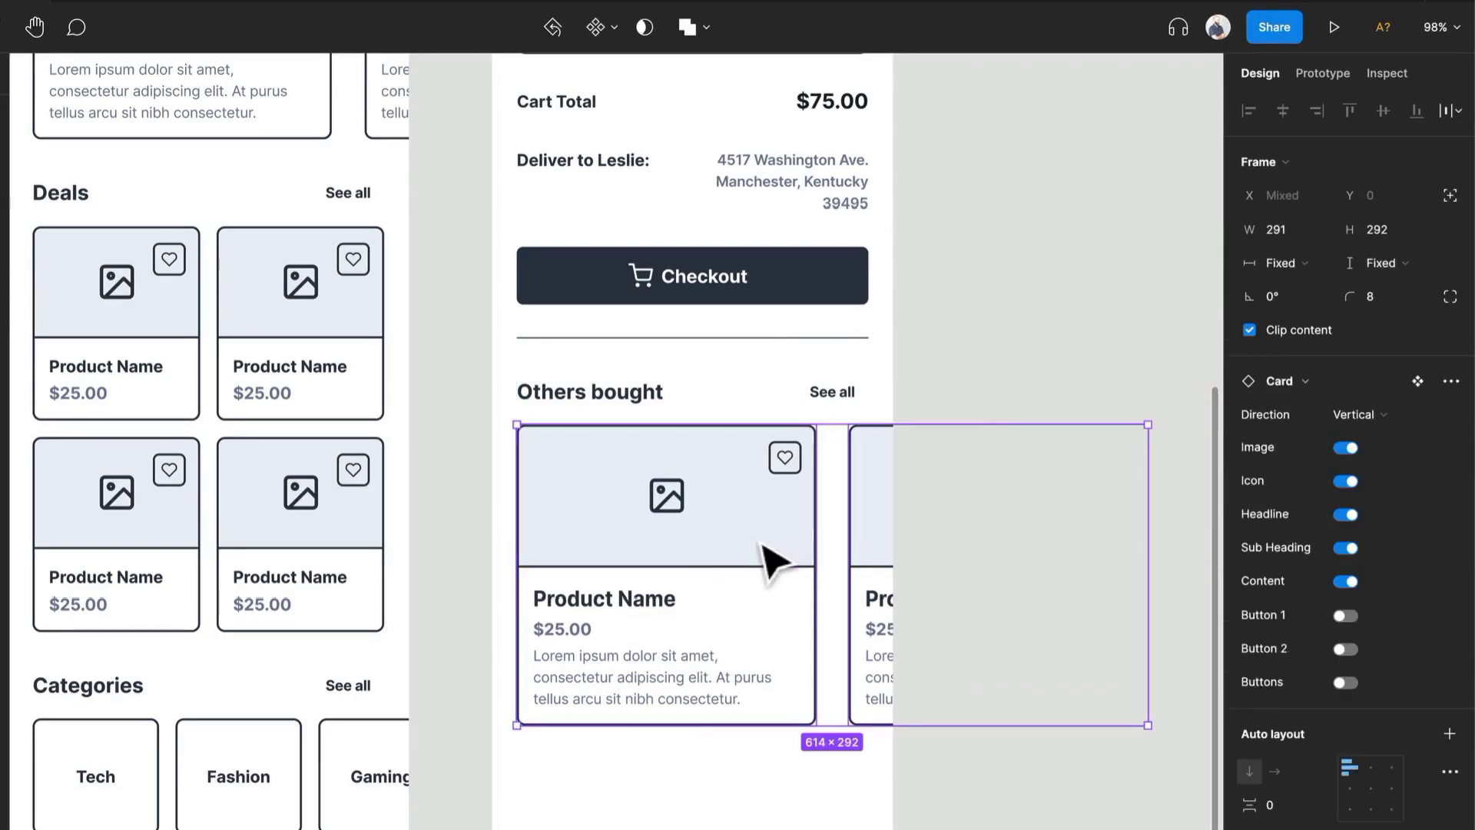
click(1343, 581)
click(938, 751)
click(806, 675)
double_click(806, 675)
double_click(806, 675)
shift+click(848, 656)
drag(825, 732, 844, 668)
click(778, 792)
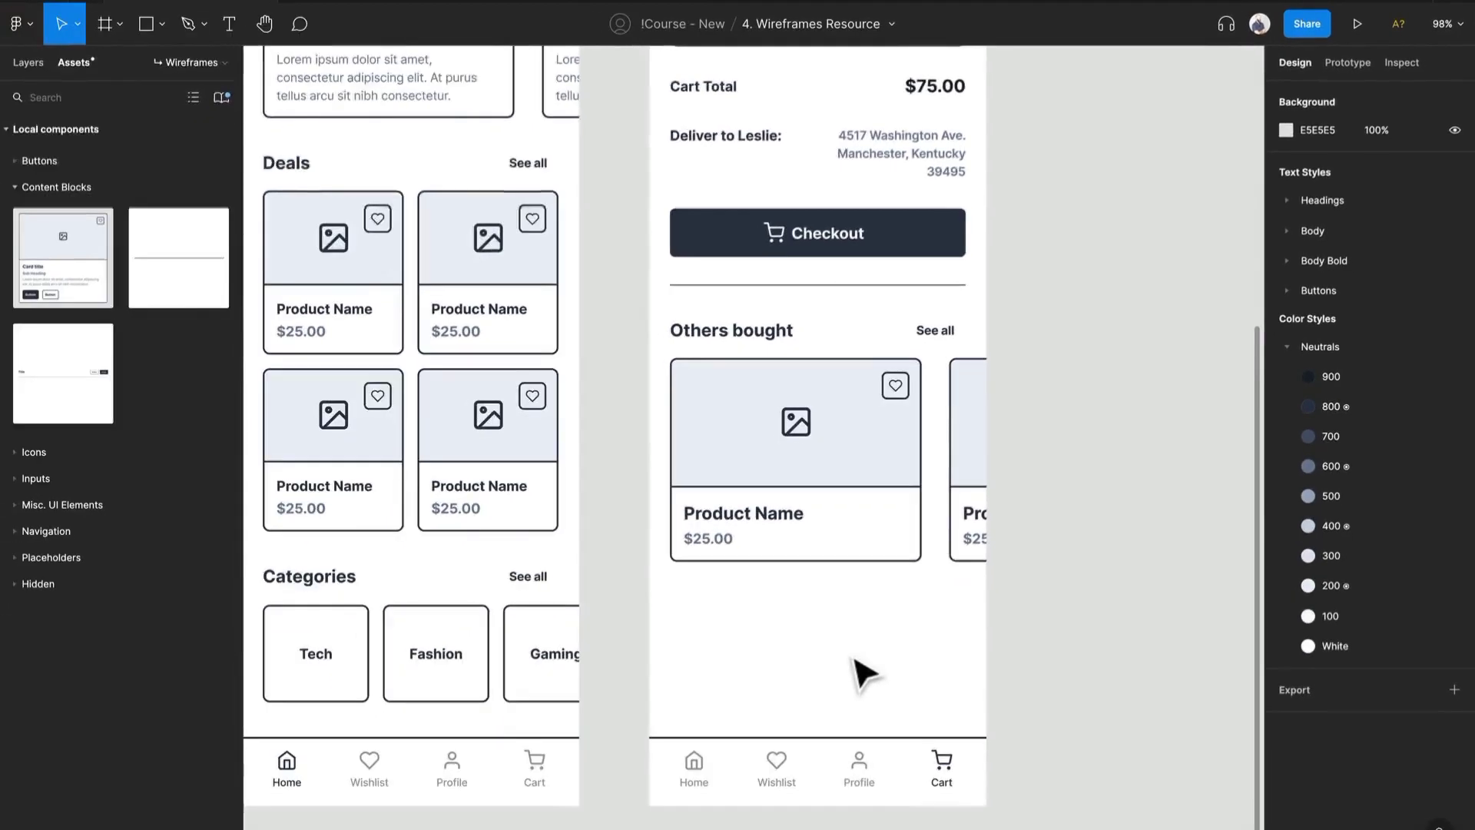
- Select the Cart frame and extend its height to about 1209 px so the Others bought section fits
scroll(857, 660, down, 5)
scroll(1052, 354, up, 3)
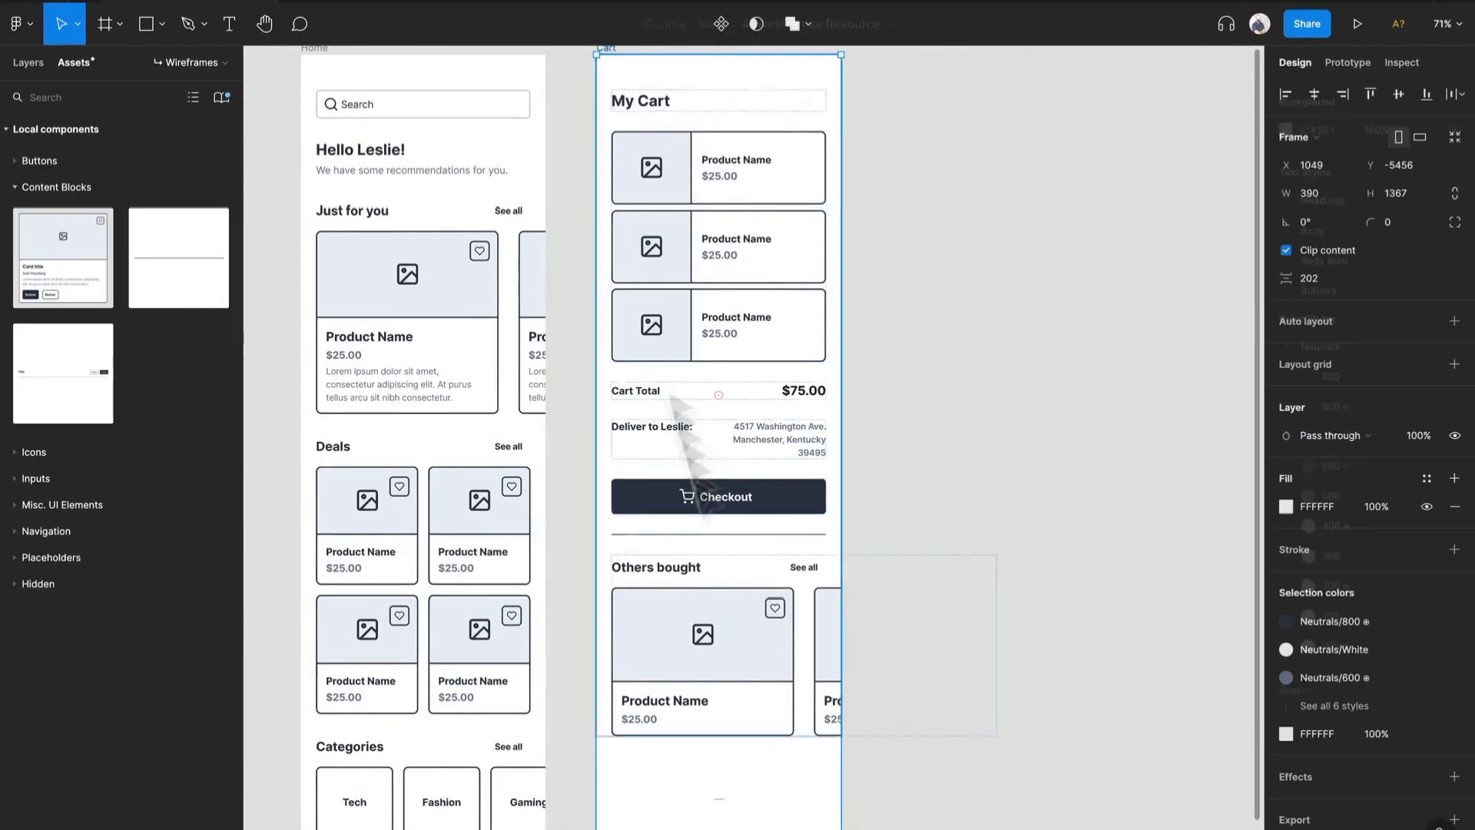
click(607, 49)
scroll(751, 667, down, 3)
drag(774, 754, 798, 479)
scroll(805, 474, up, 8)
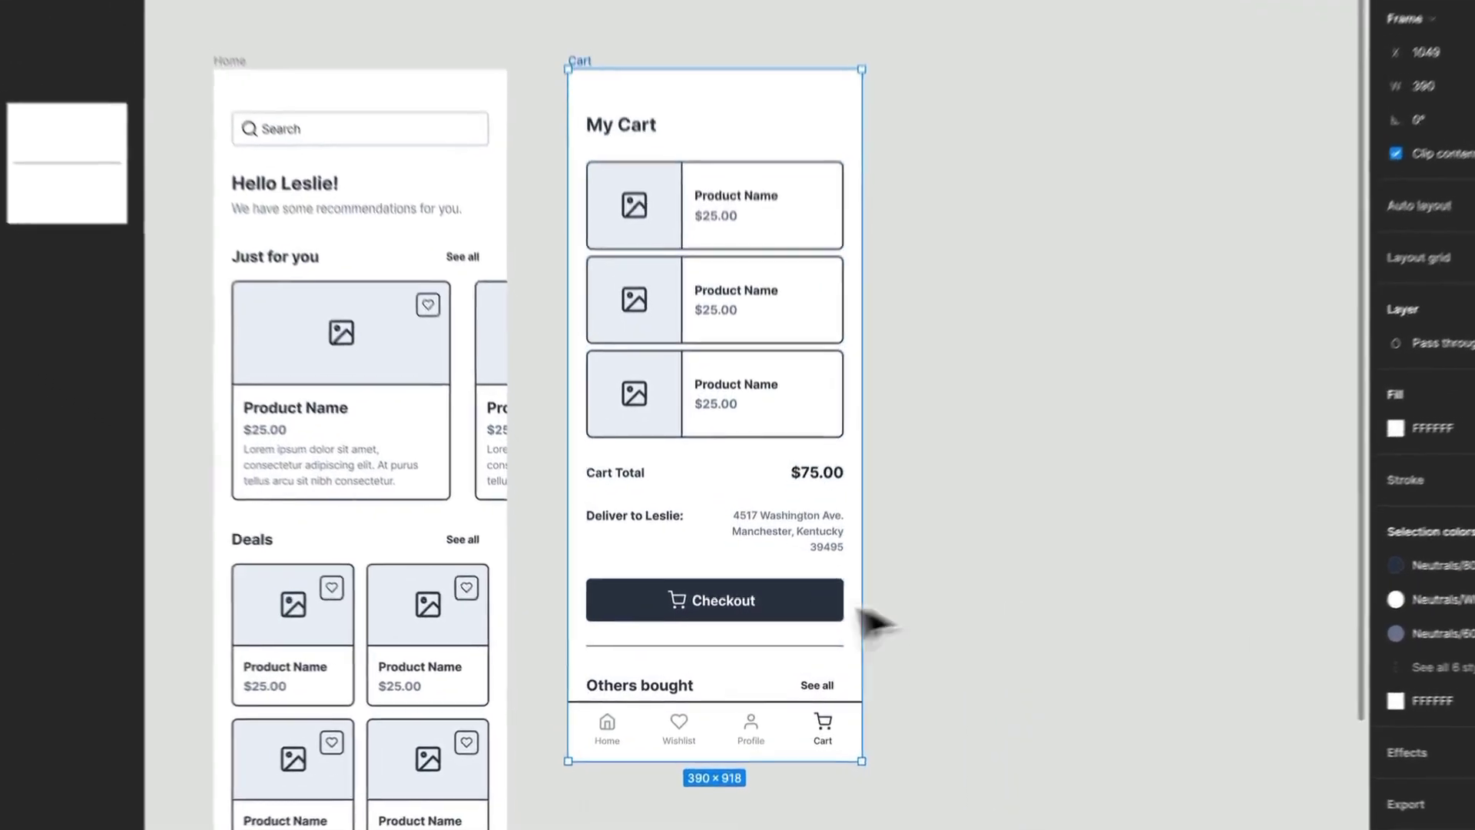
drag(867, 358, 867, 602)
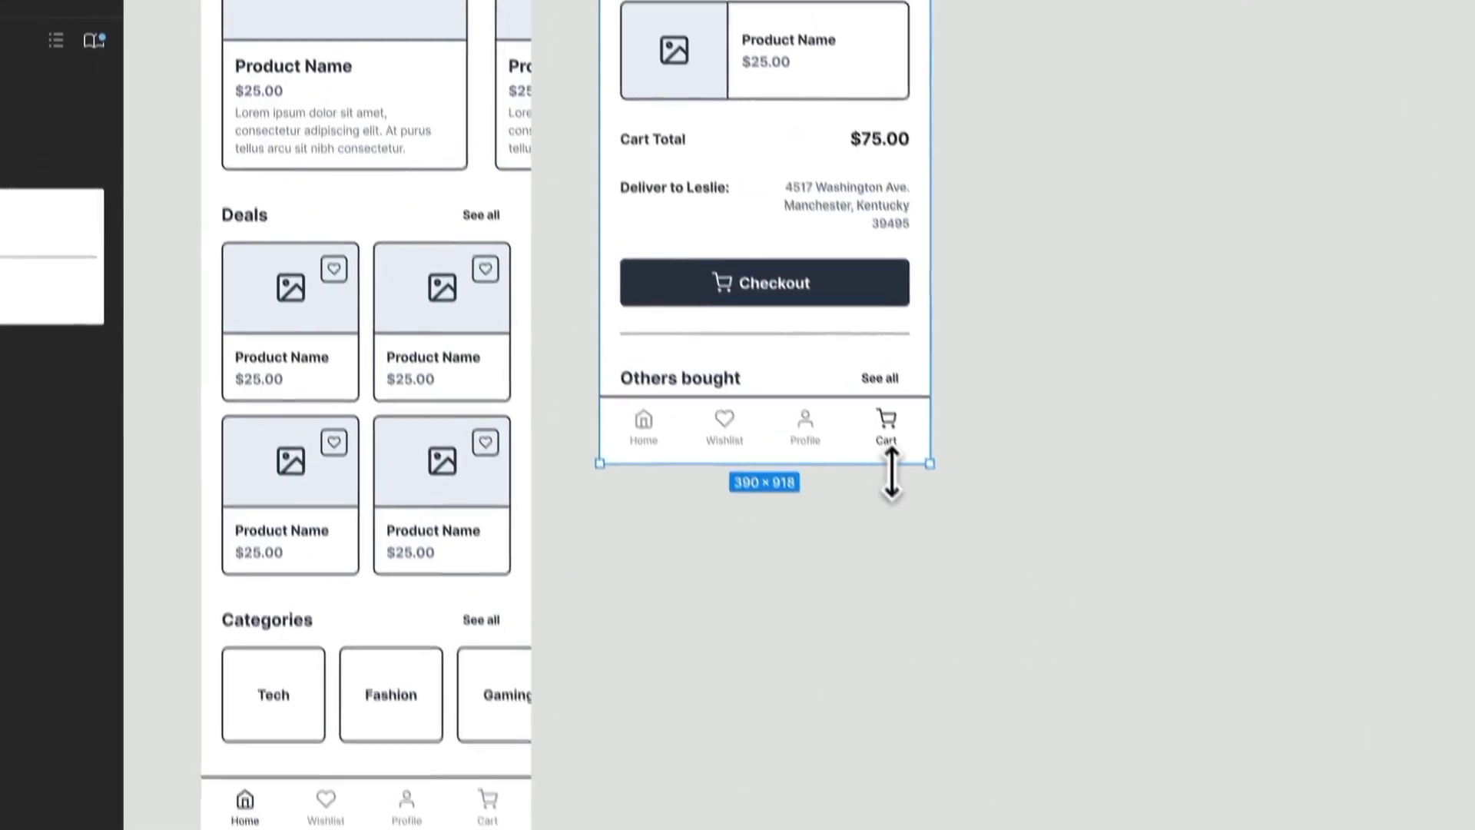
drag(920, 743, 920, 730)
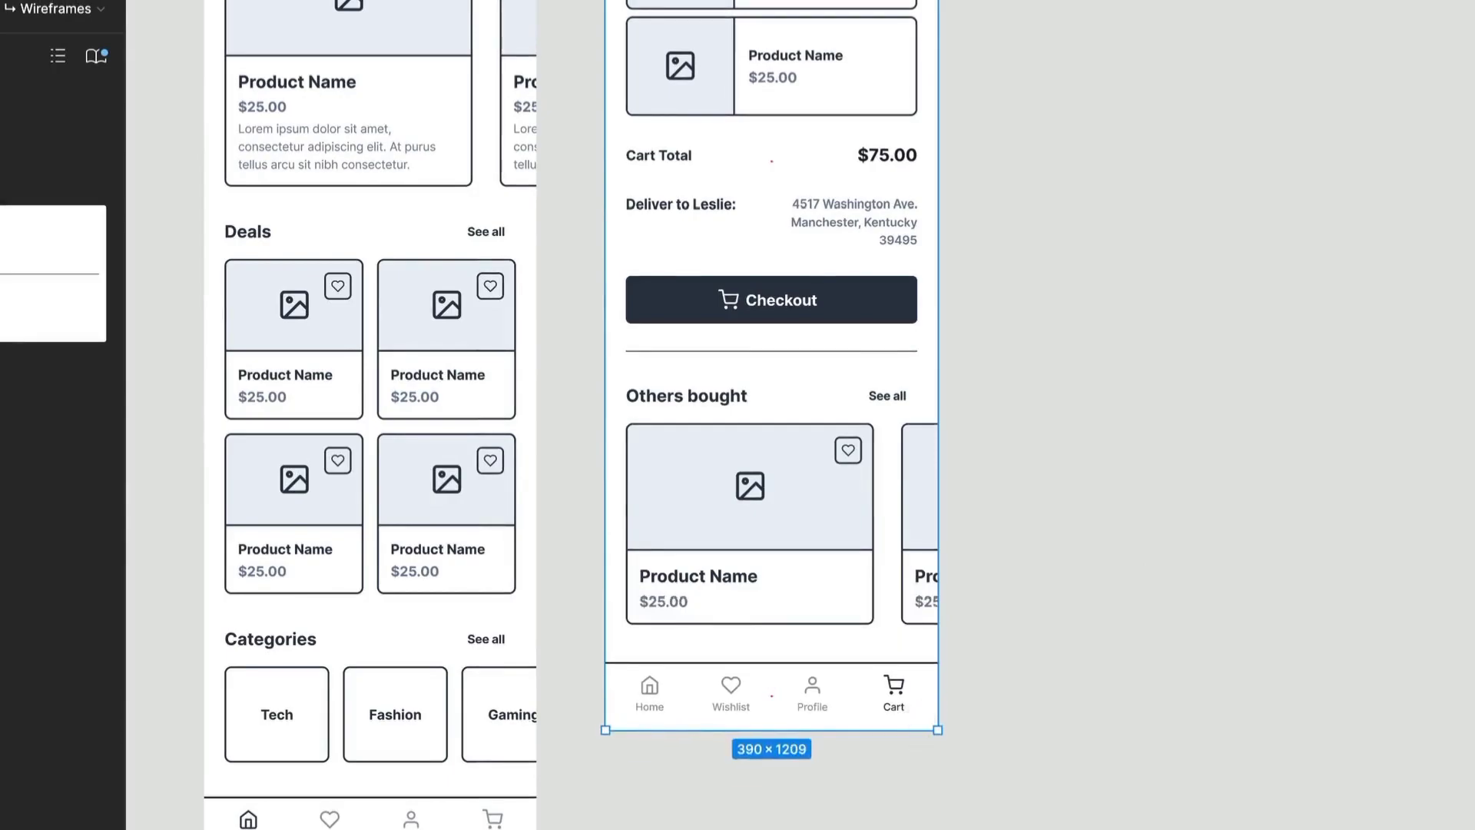
click(1097, 525)
scroll(960, 530, up, 8)
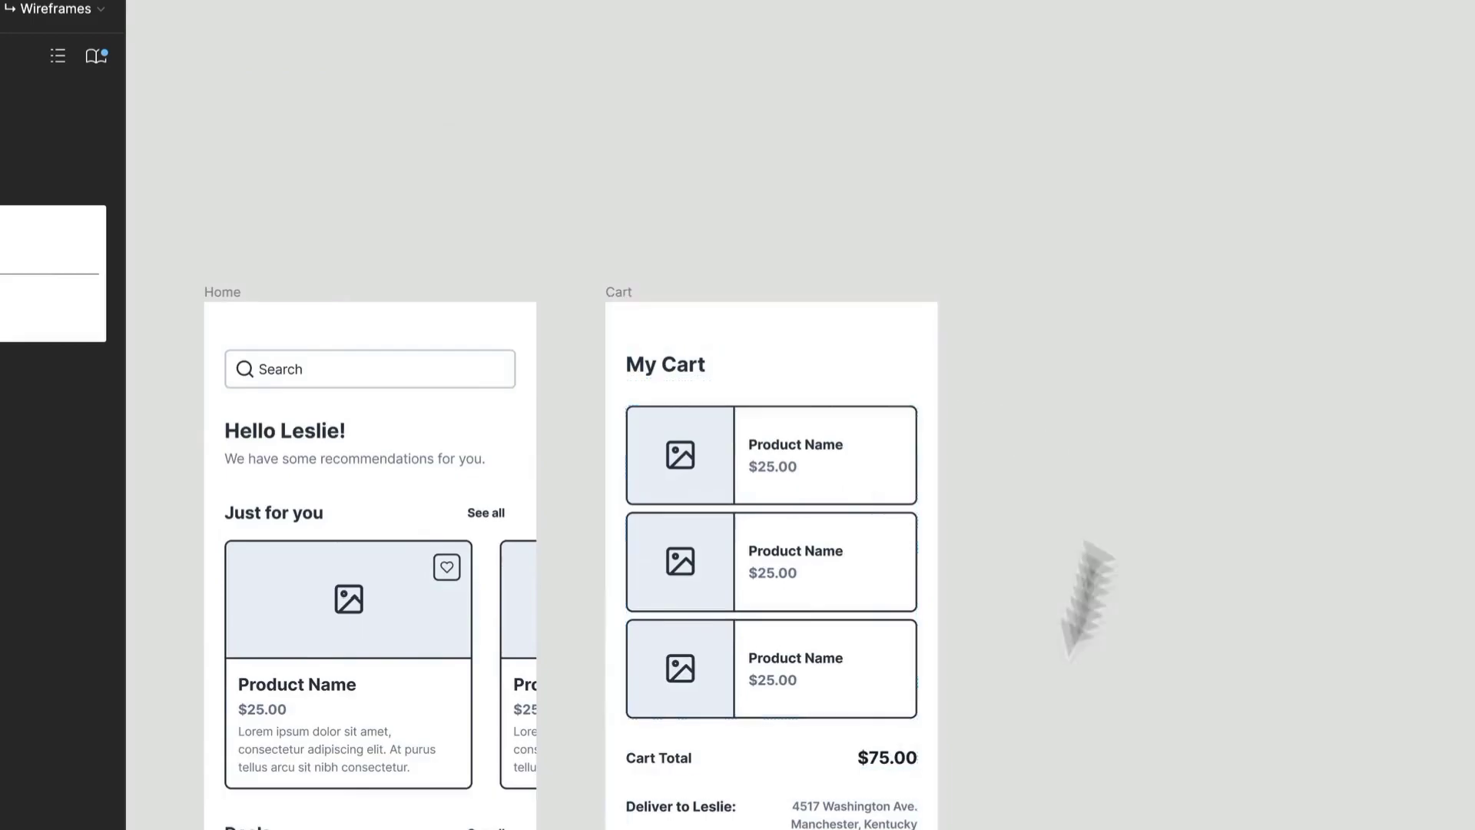
scroll(818, 677, down, 3)
scroll(819, 678, up, 1)
scroll(885, 493, up, 2)
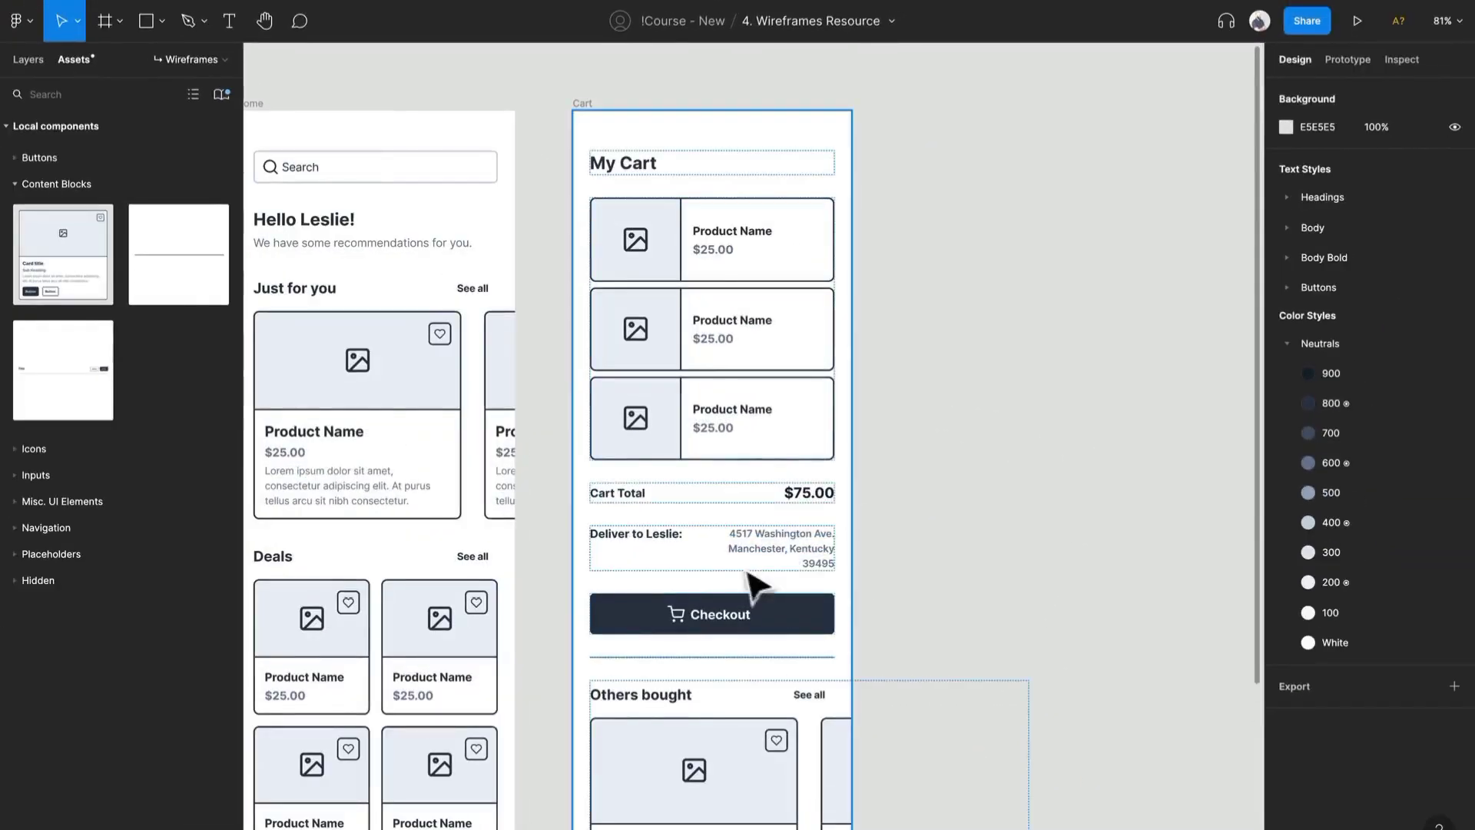